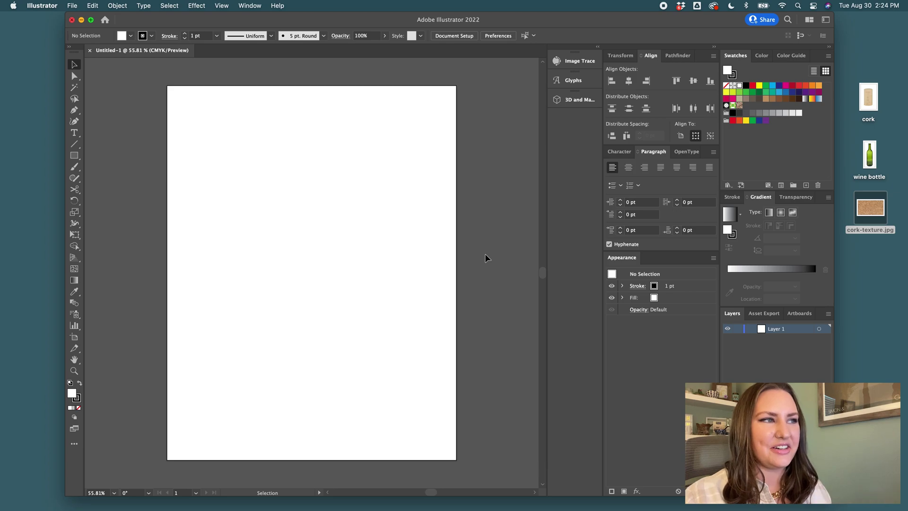
- Copy the bottle's specs from Chrome (3 in diameter, 11.4 in height) and paste them into Illustrator
{"action": "left_click", "coordinate": [873, 164]}
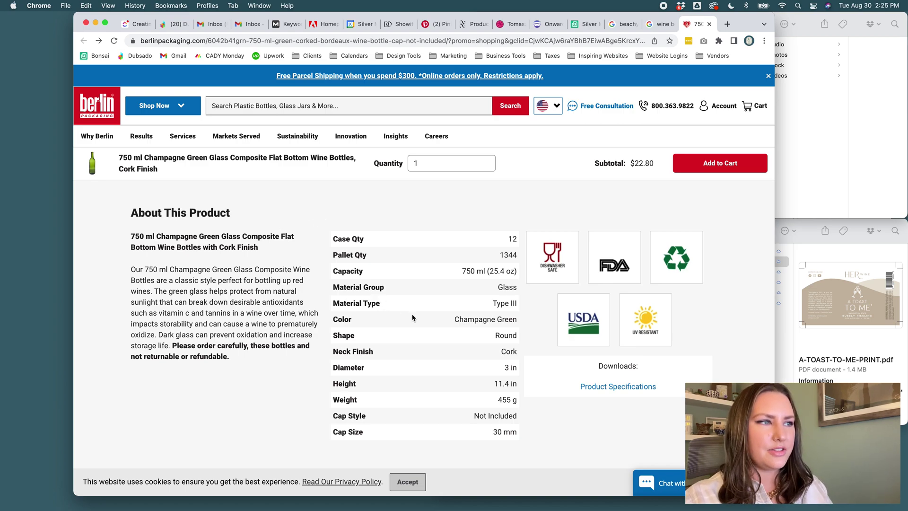
{"action": "scroll", "coordinate": [406, 307], "scroll_direction": "up", "scroll_amount": 10}
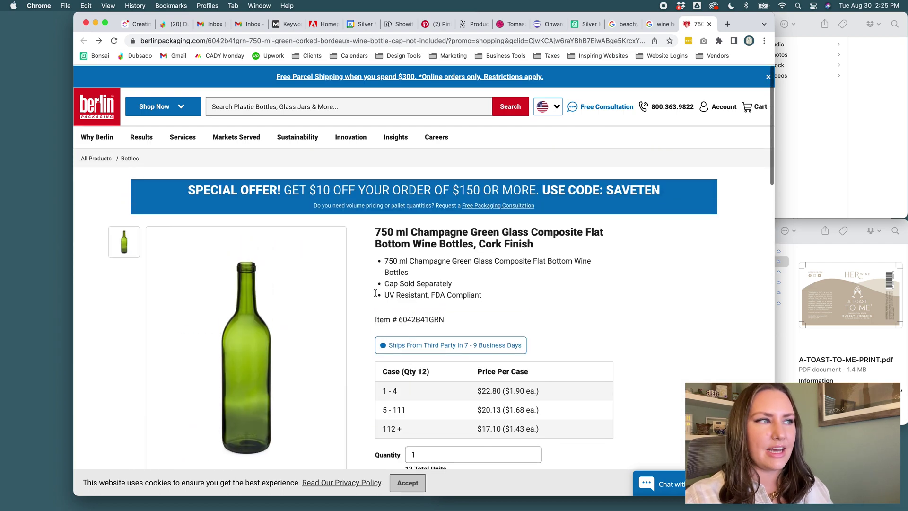
{"action": "scroll", "coordinate": [375, 320], "scroll_direction": "down", "scroll_amount": 10}
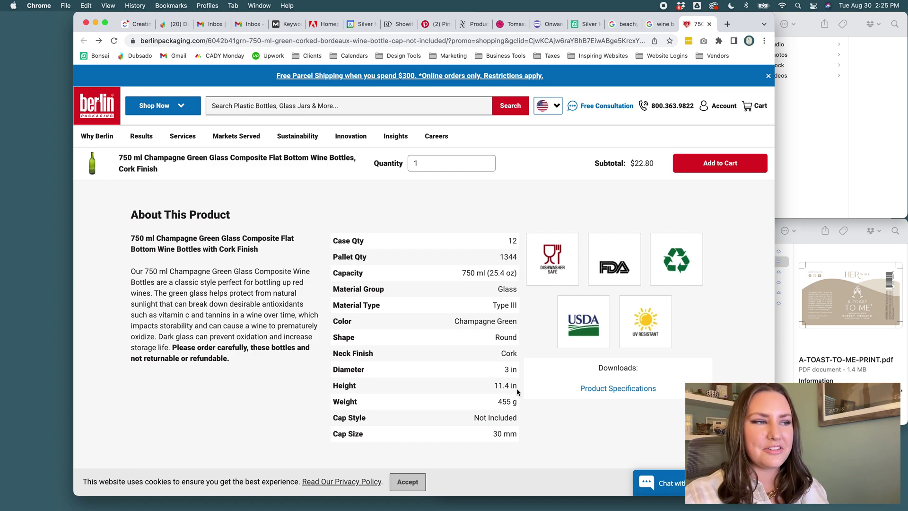
{"action": "left_click_drag", "start_coordinate": [516, 388], "coordinate": [328, 364]}
{"action": "key", "text": "super+c"}
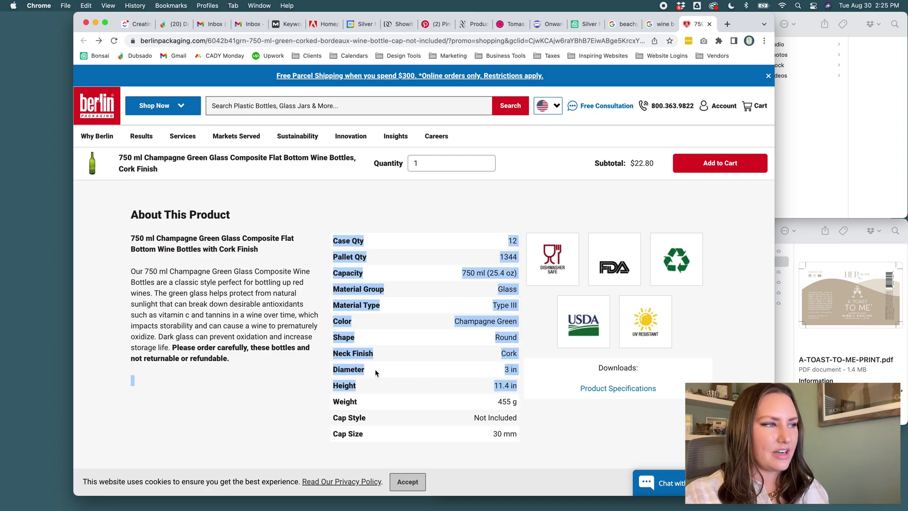
{"action": "key", "text": "ctrl+Right"}
{"action": "key", "text": "super+v"}
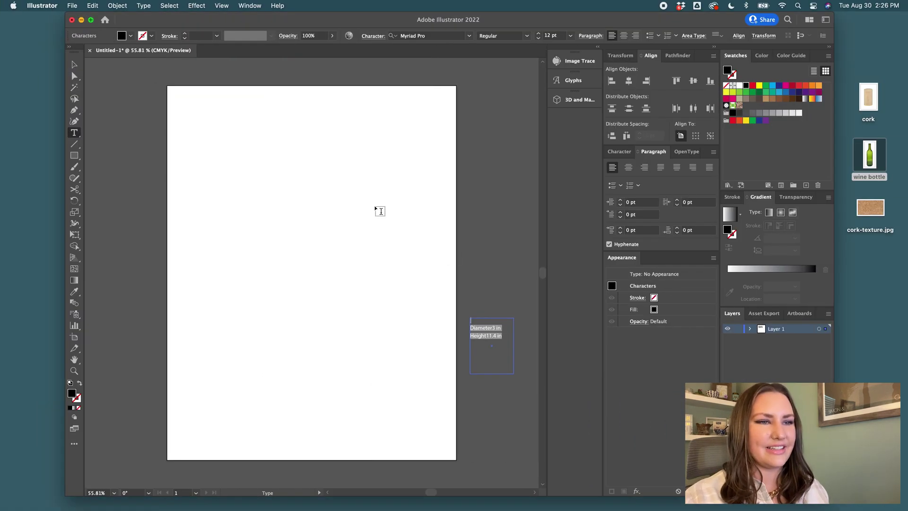
- Drag the green wine bottle photo from the desktop onto the centre of the artboard
{"action": "left_click", "coordinate": [75, 64]}
{"action": "left_click", "coordinate": [487, 268]}
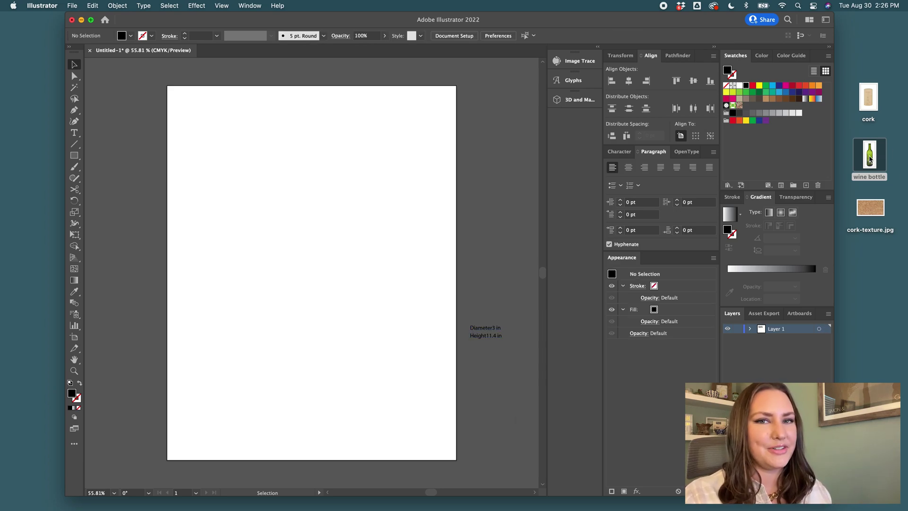
{"action": "left_click_drag", "start_coordinate": [869, 159], "coordinate": [320, 262]}
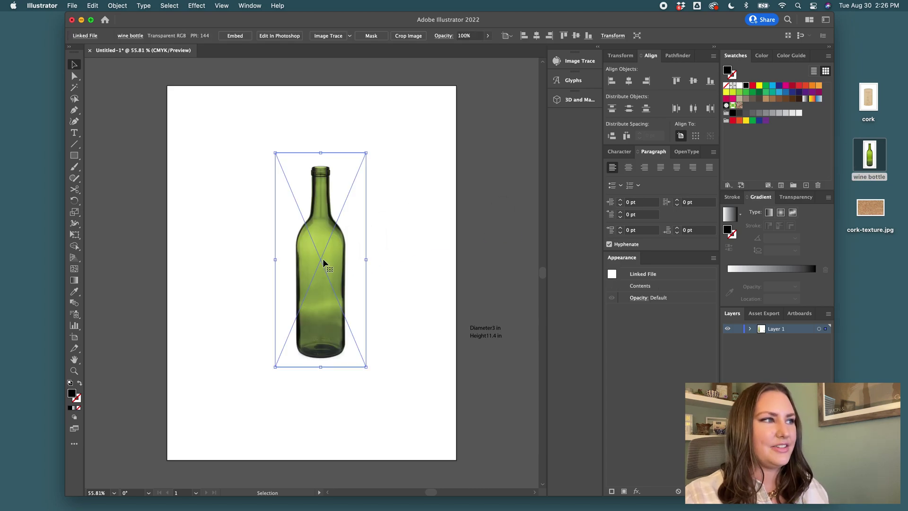
{"action": "left_click", "coordinate": [405, 250]}
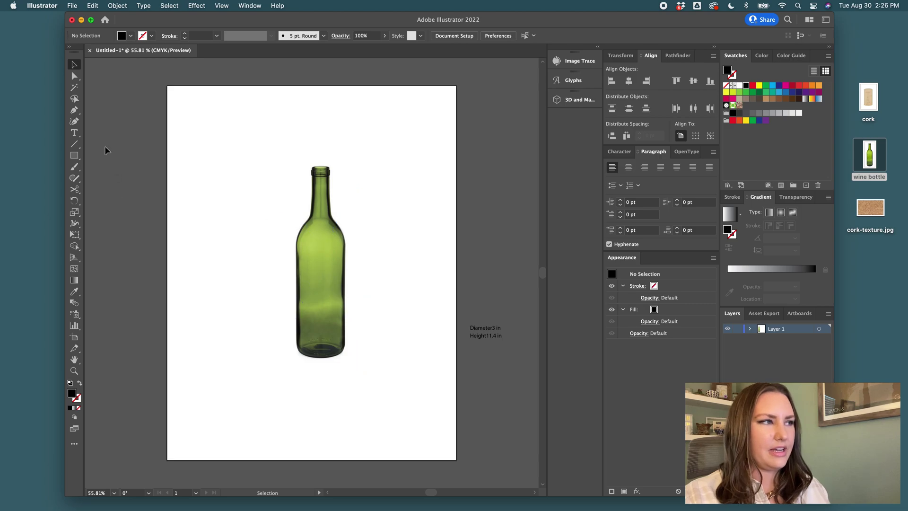
{"action": "left_click", "coordinate": [78, 157]}
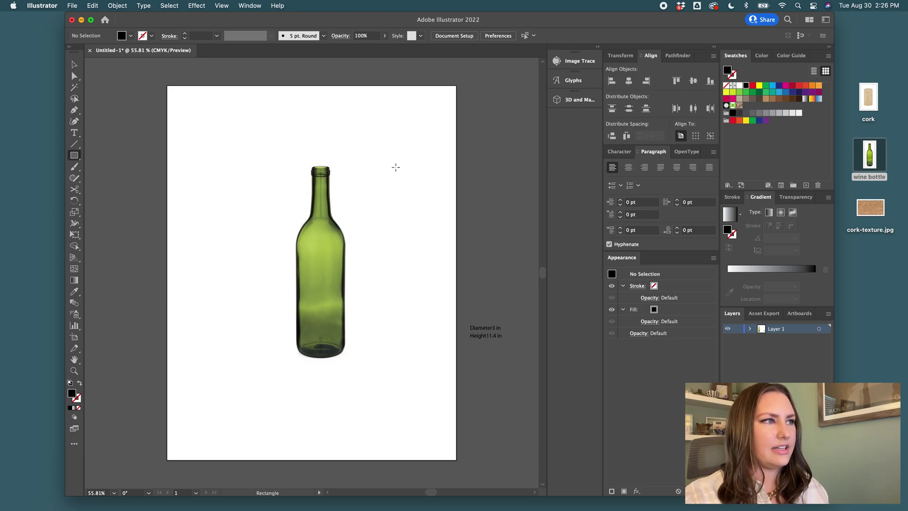
- Create a 3 × 11.4 in outlined rectangle with no fill and move it over the bottle photo
{"action": "left_click", "coordinate": [396, 167]}
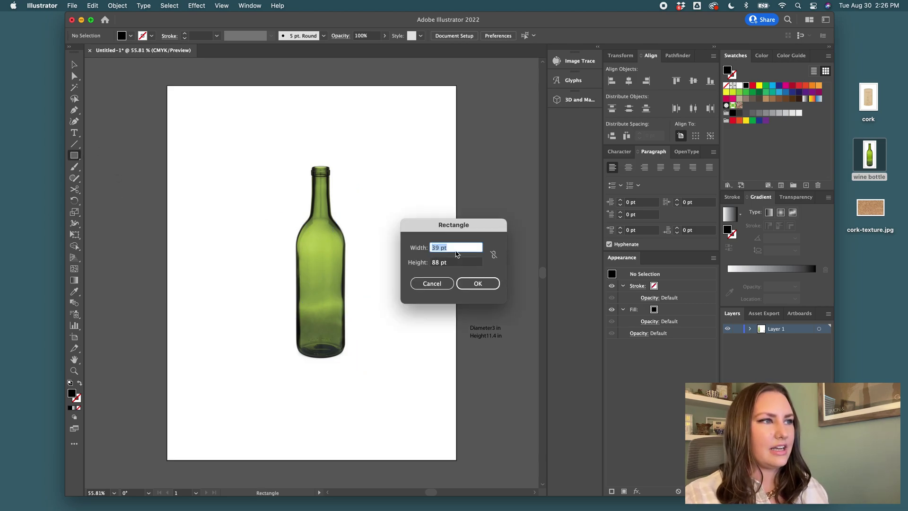
{"action": "type", "text": "3in"}
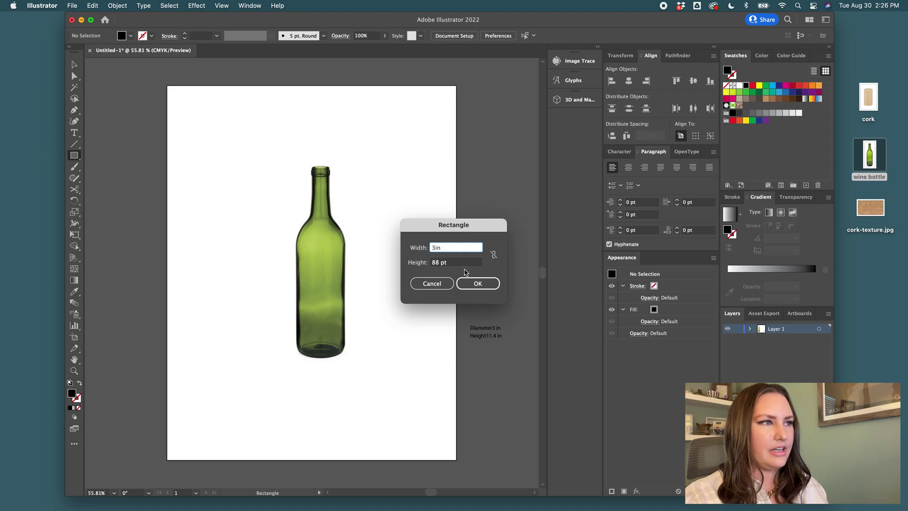
{"action": "key", "text": "Tab"}
{"action": "type", "text": "11"}
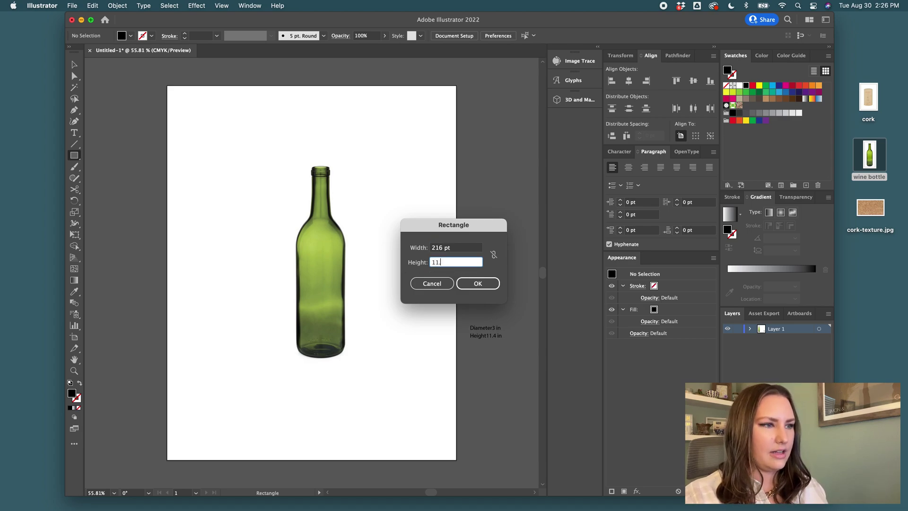
{"action": "type", "text": ".4in"}
{"action": "key", "text": "Return"}
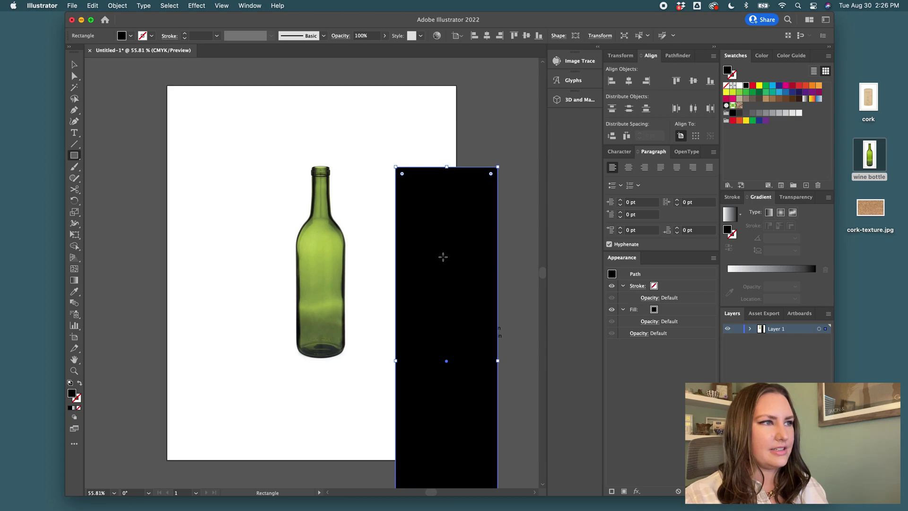
{"action": "key", "text": "v"}
{"action": "left_click", "coordinate": [79, 384]}
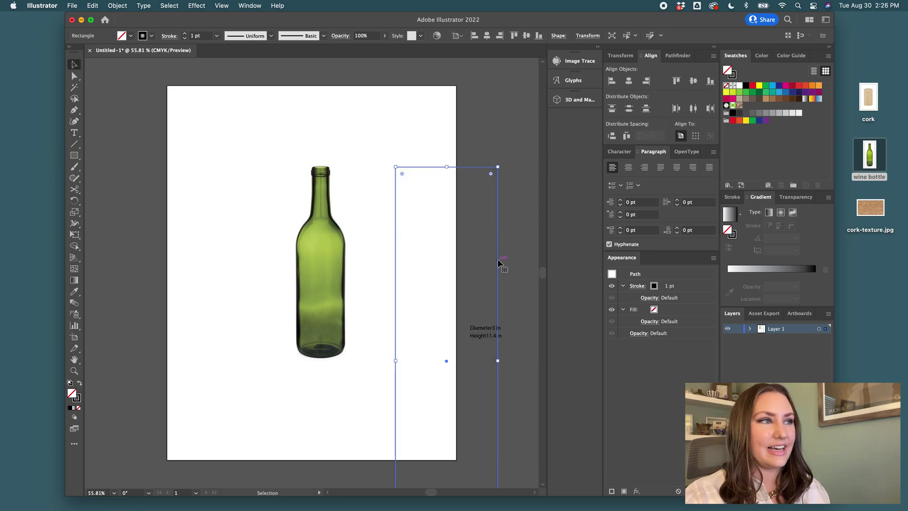
{"action": "left_click_drag", "start_coordinate": [498, 262], "coordinate": [365, 180]}
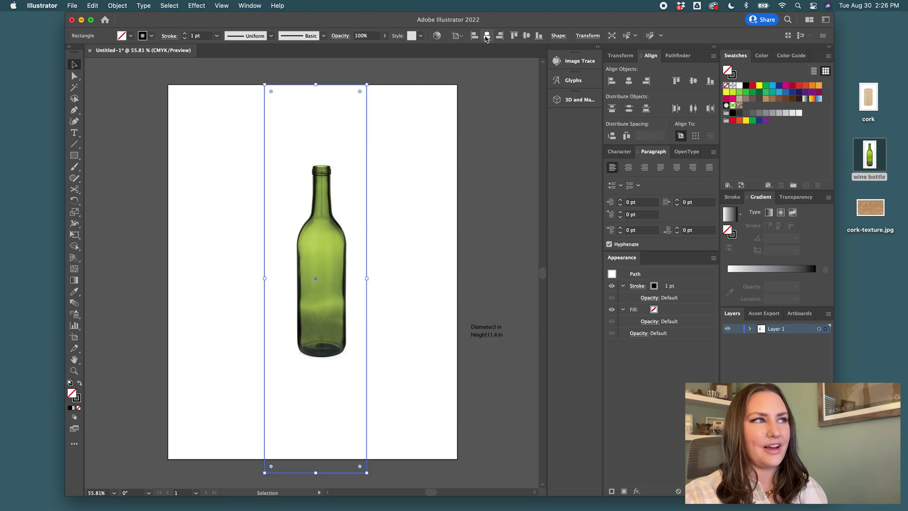
- Centre the bottle photo on the artboard and scale it to fill the rectangle
{"action": "left_click", "coordinate": [341, 224]}
{"action": "left_click", "coordinate": [525, 36]}
{"action": "left_click", "coordinate": [536, 35]}
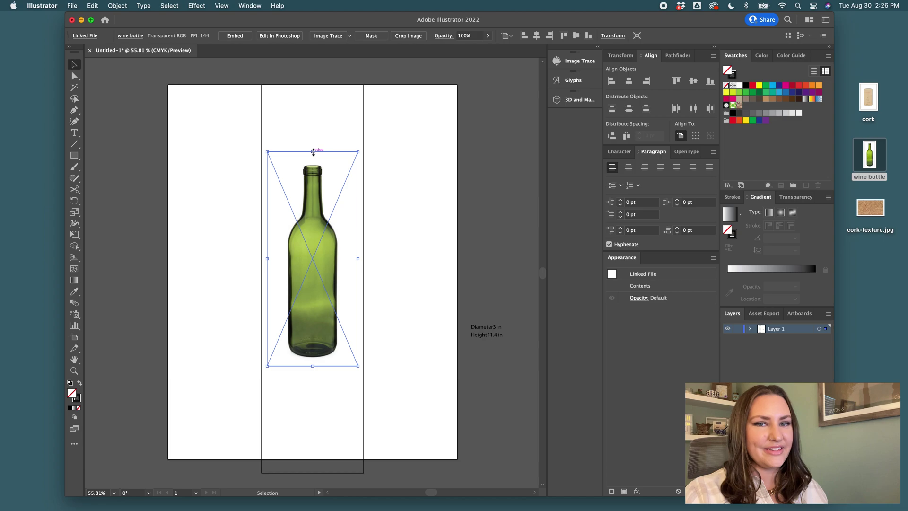
{"action": "left_click_drag", "start_coordinate": [313, 152], "coordinate": [323, 92]}
{"action": "scroll", "coordinate": [381, 154], "scroll_direction": "down", "scroll_amount": 3}
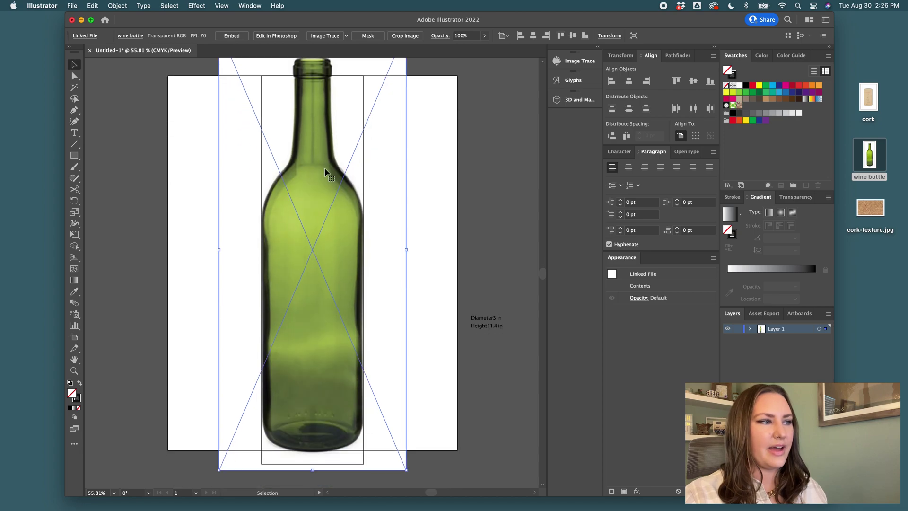
{"action": "left_click_drag", "start_coordinate": [325, 170], "coordinate": [325, 183]}
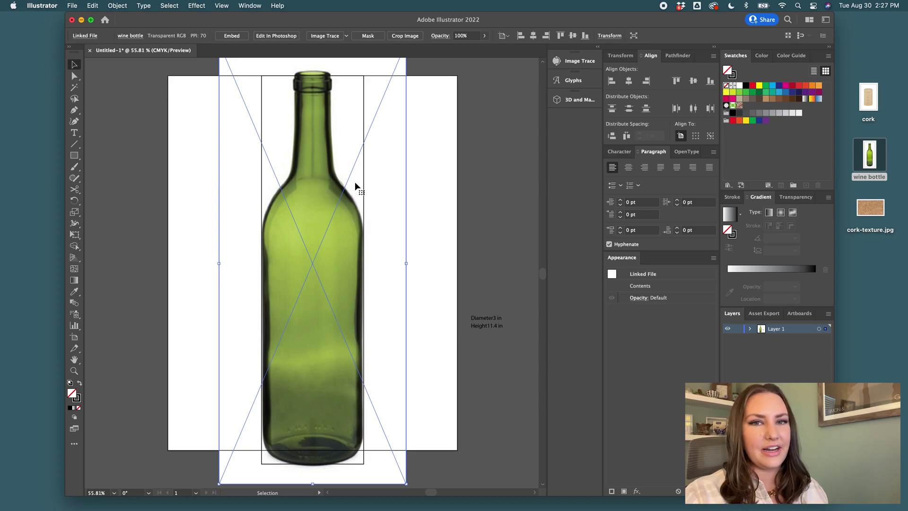
{"action": "left_click", "coordinate": [444, 198]}
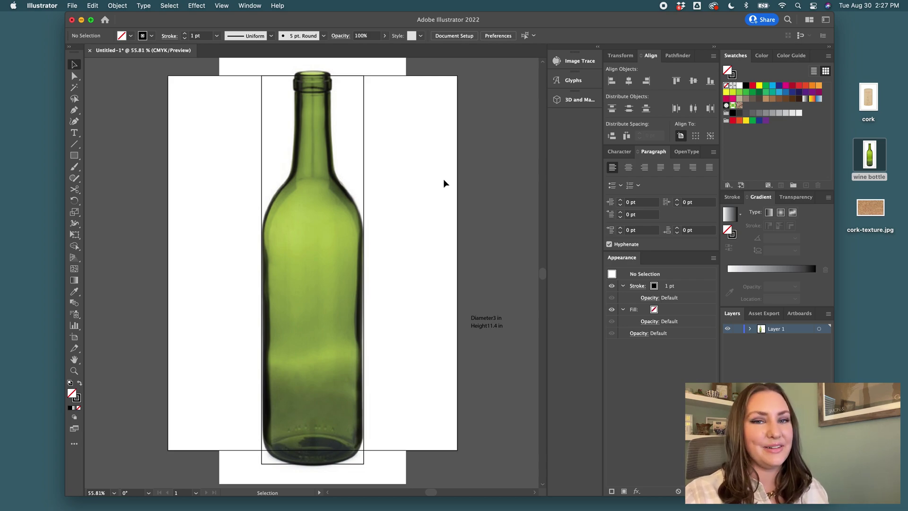
- Show the rulers and add a vertical guide down the bottle's centre
{"action": "left_click", "coordinate": [363, 156]}
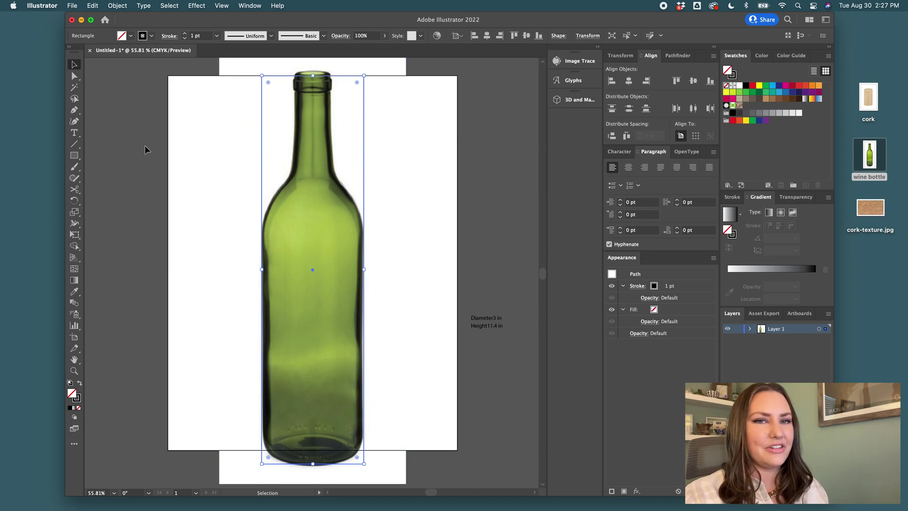
{"action": "key", "text": "super+r"}
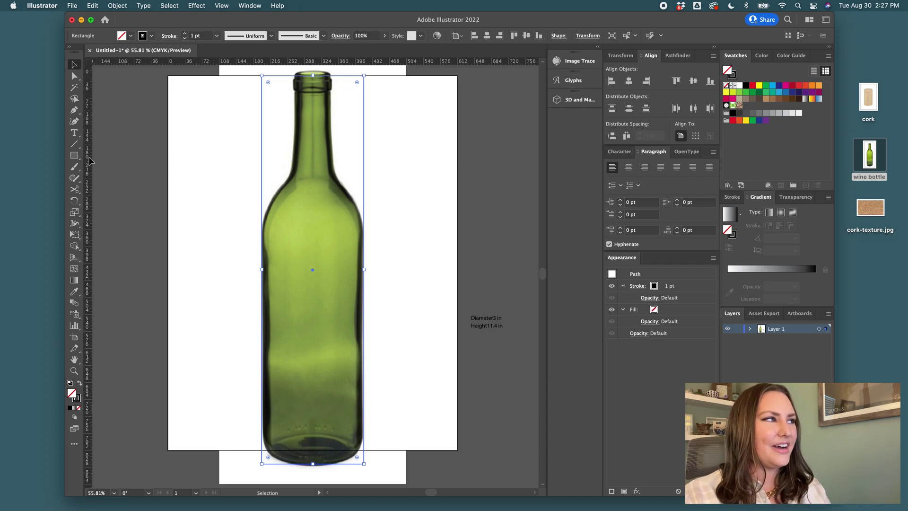
{"action": "left_click", "coordinate": [245, 6]}
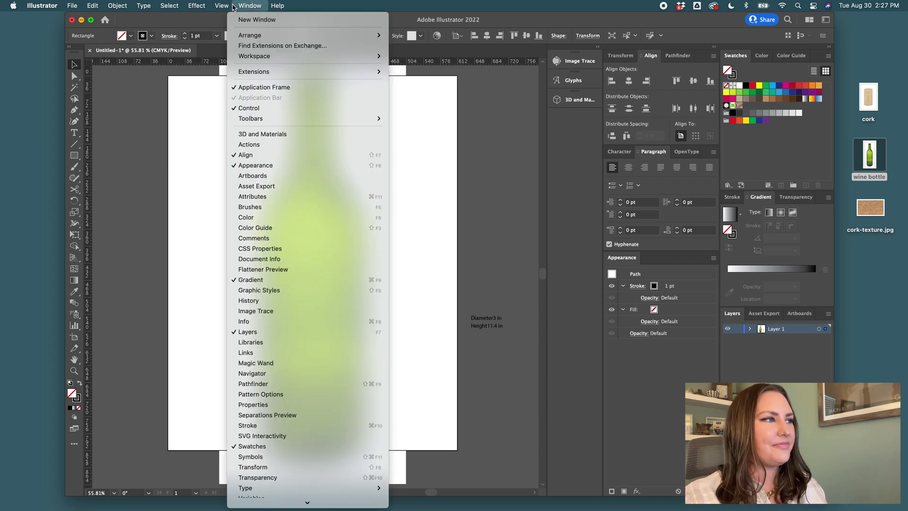
{"action": "mouse_move", "coordinate": [228, 7]}
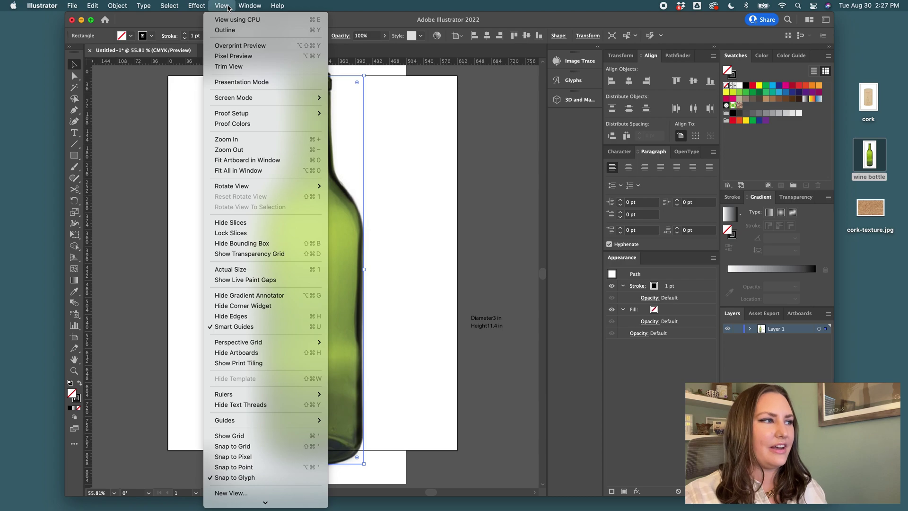
{"action": "mouse_move", "coordinate": [303, 395]}
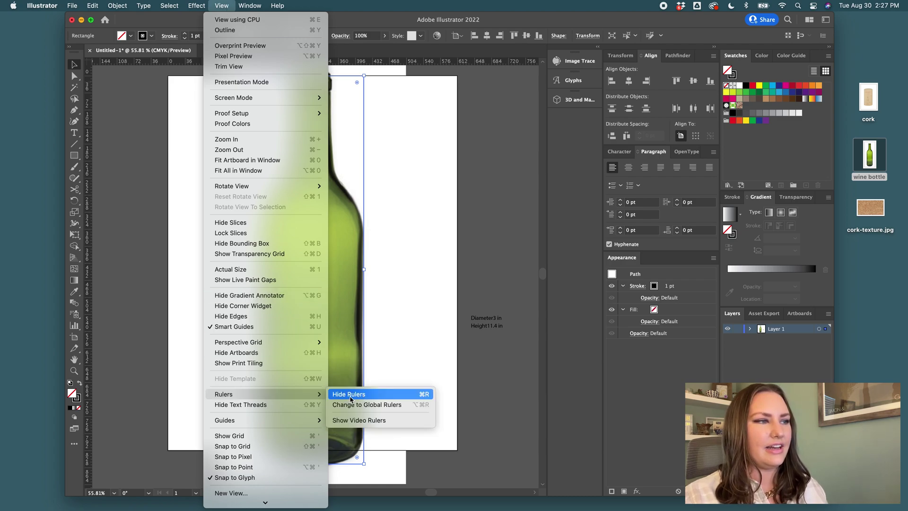
{"action": "left_click", "coordinate": [352, 399]}
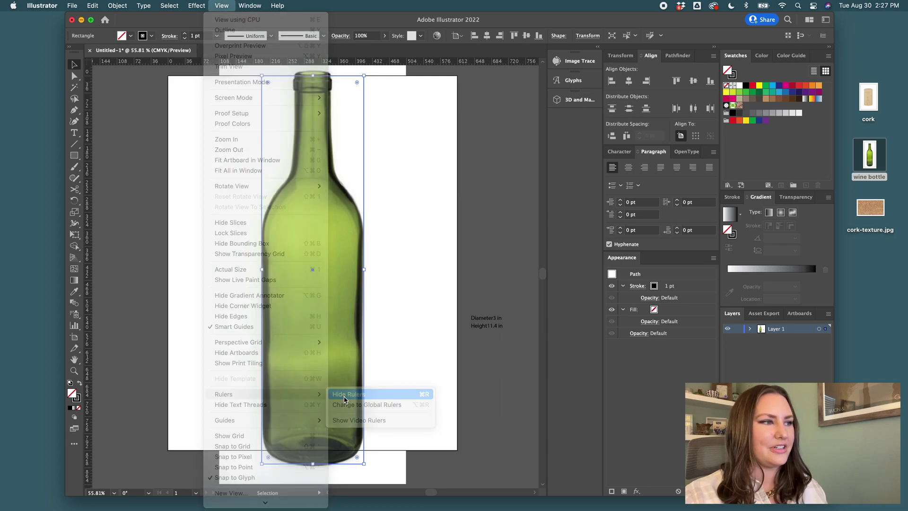
{"action": "left_click_drag", "start_coordinate": [310, 220], "coordinate": [313, 272]}
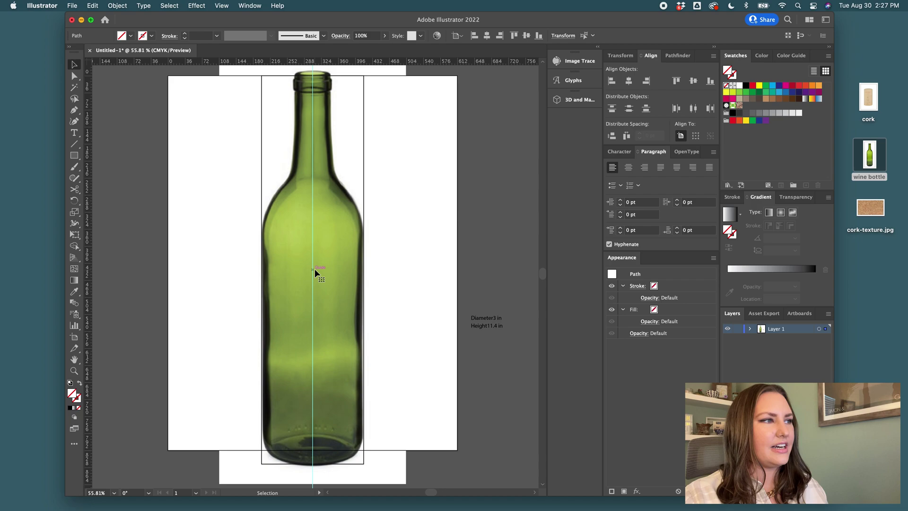
{"action": "left_click", "coordinate": [314, 269]}
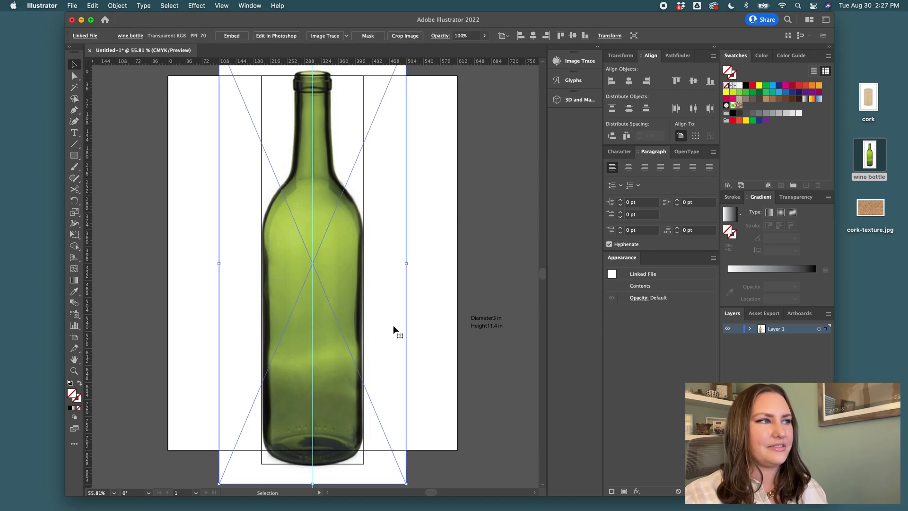
- Lock the photo layer, add a layer above it, and name them 'reference' and 'artwork'
{"action": "left_click", "coordinate": [738, 329]}
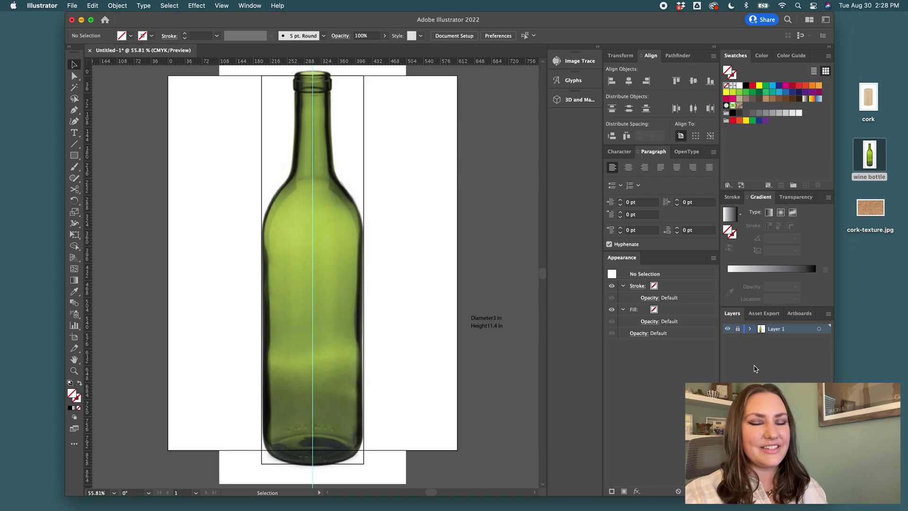
{"action": "key", "text": "super+l"}
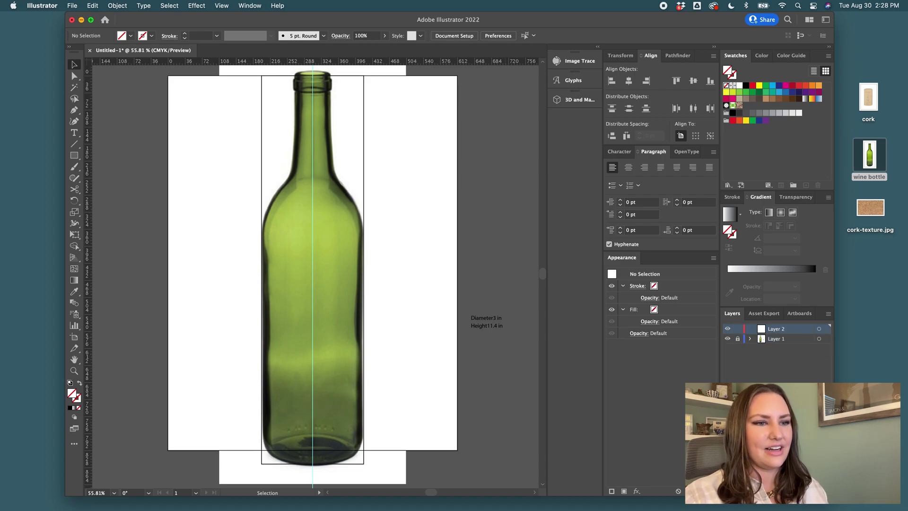
{"action": "double_click", "coordinate": [776, 339]}
{"action": "type", "text": "reference"}
{"action": "key", "text": "Return"}
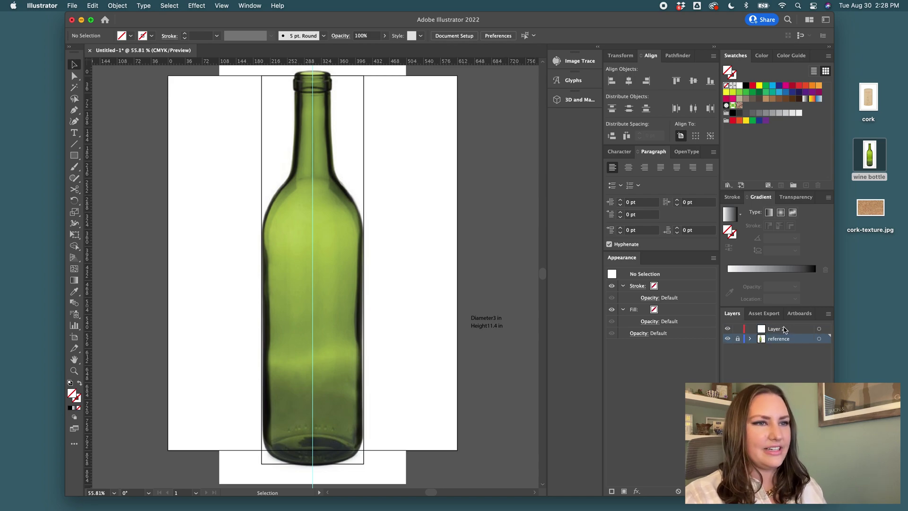
{"action": "double_click", "coordinate": [784, 329]}
{"action": "type", "text": "ar"}
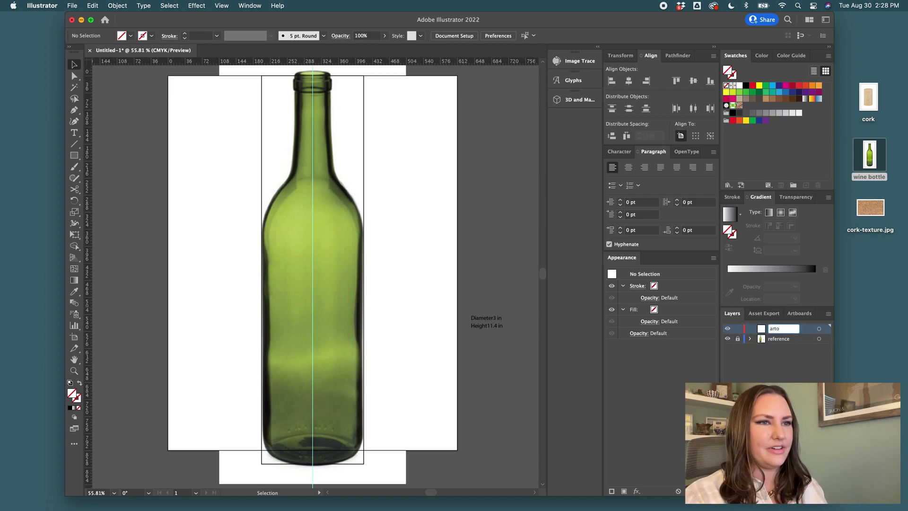
{"action": "type", "text": "twork"}
{"action": "key", "text": "Return"}
- Start the Pen path on the centre guide at the rim and trace down the neck to the shoulder
{"action": "key", "text": "p"}
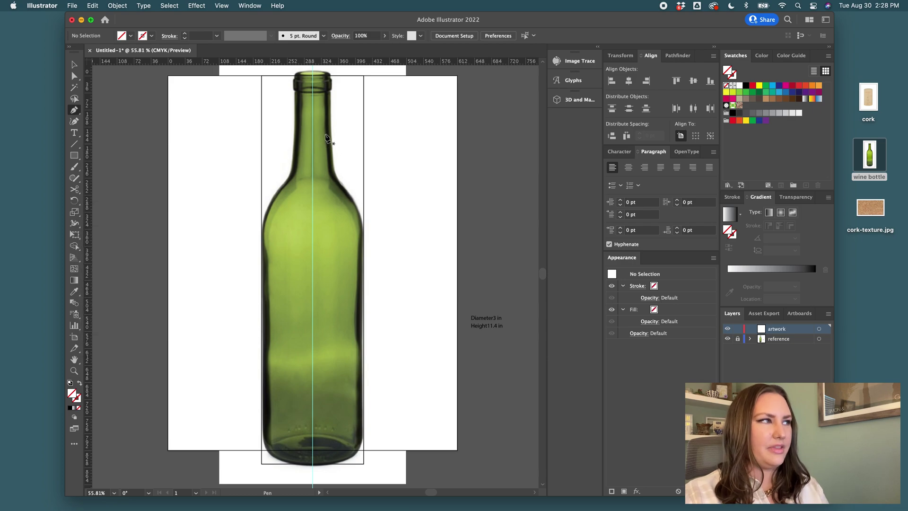
{"action": "scroll", "coordinate": [326, 89], "scroll_direction": "up", "scroll_amount": 3}
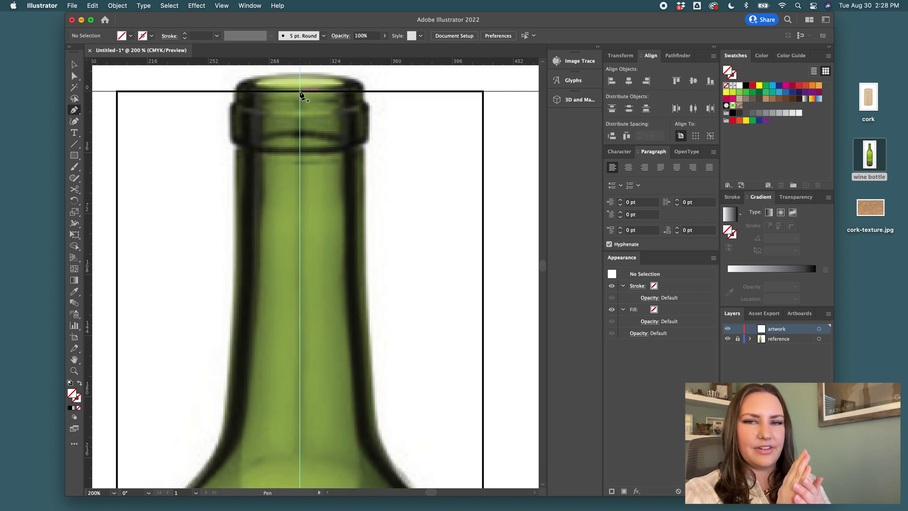
{"action": "left_click", "coordinate": [300, 92]}
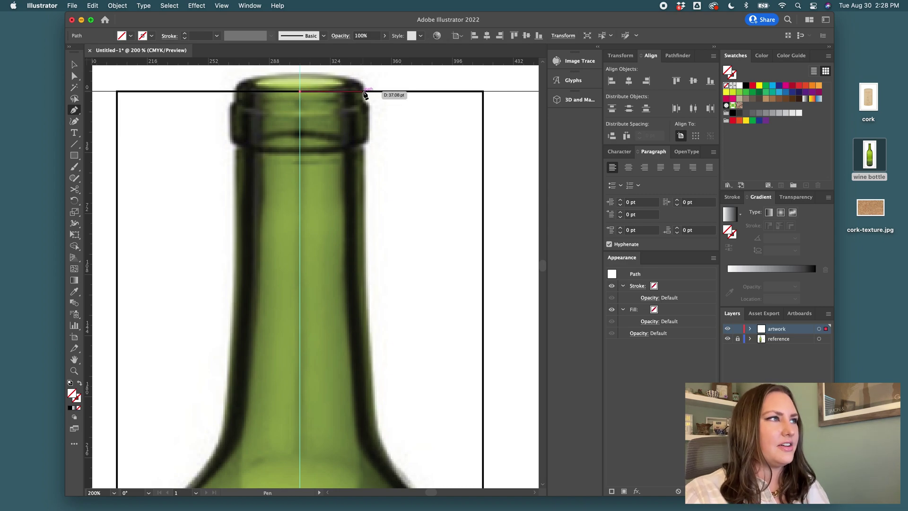
{"action": "left_click_drag", "start_coordinate": [362, 91], "coordinate": [362, 142]}
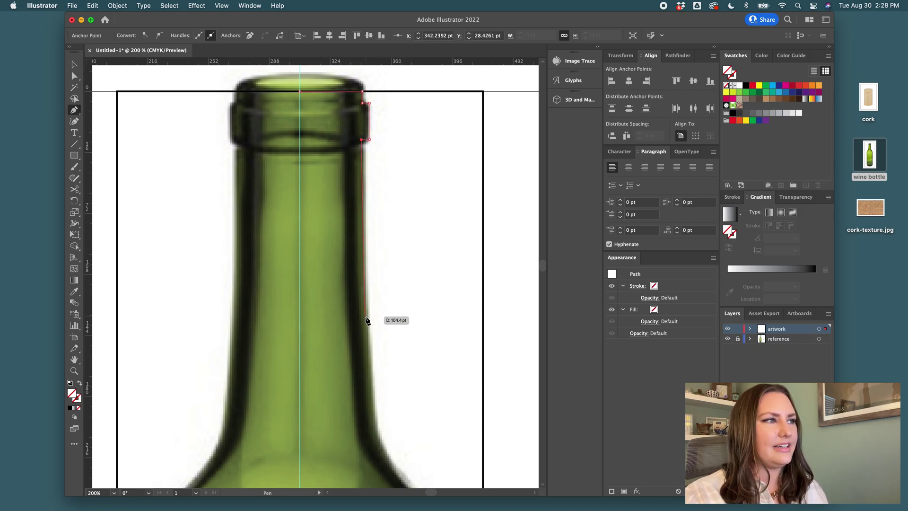
{"action": "left_click_drag", "start_coordinate": [366, 317], "coordinate": [394, 383]}
{"action": "scroll", "coordinate": [376, 389], "scroll_direction": "down", "scroll_amount": 5}
{"action": "left_click_drag", "start_coordinate": [429, 422], "coordinate": [444, 440]}
{"action": "scroll", "coordinate": [450, 438], "scroll_direction": "down", "scroll_amount": 5}
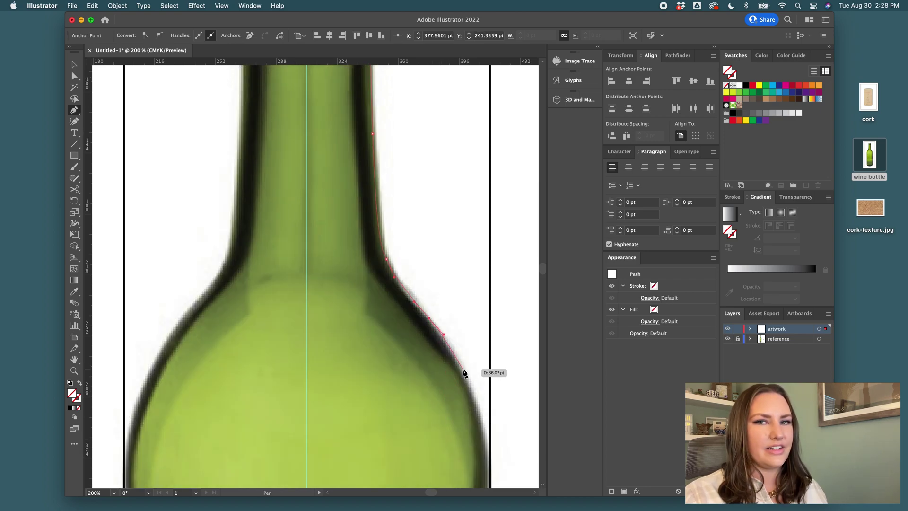
{"action": "left_click_drag", "start_coordinate": [463, 370], "coordinate": [470, 382]}
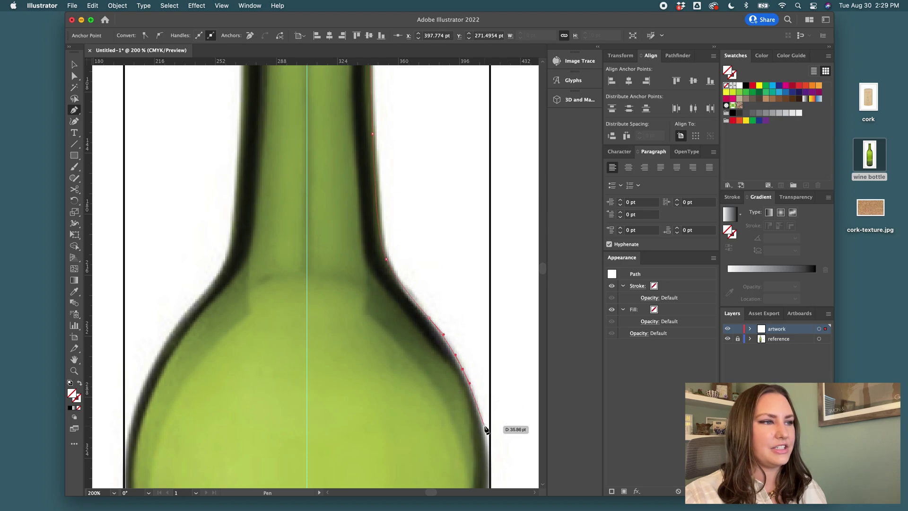
- Continue the path down the body and along the base, ending at the base centre on the guide
{"action": "left_click_drag", "start_coordinate": [485, 425], "coordinate": [490, 451]}
{"action": "scroll", "coordinate": [497, 442], "scroll_direction": "down", "scroll_amount": 4}
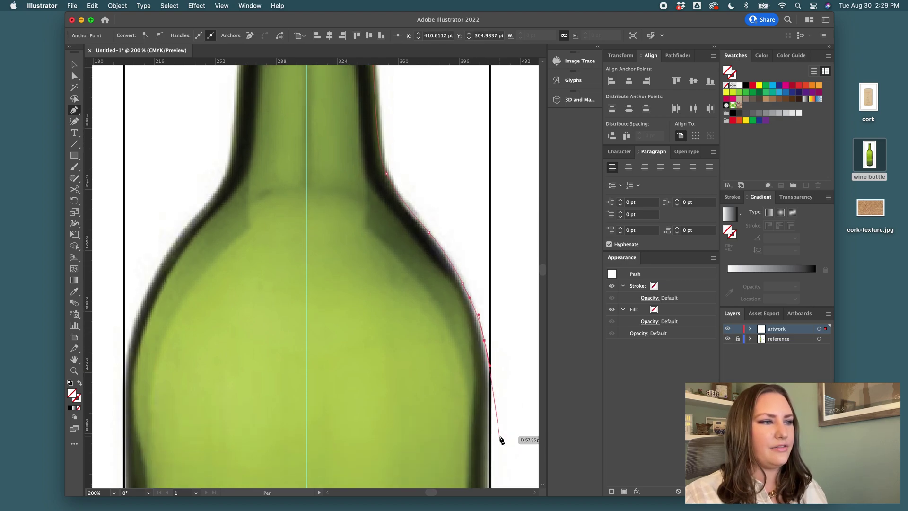
{"action": "scroll", "coordinate": [500, 436], "scroll_direction": "down", "scroll_amount": 1}
{"action": "left_click", "coordinate": [491, 384]}
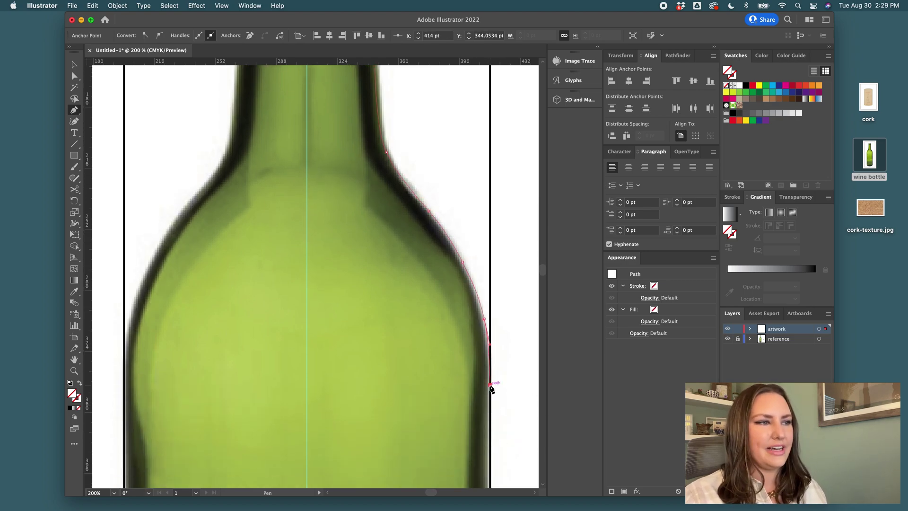
{"action": "scroll", "coordinate": [492, 389], "scroll_direction": "down", "scroll_amount": 20}
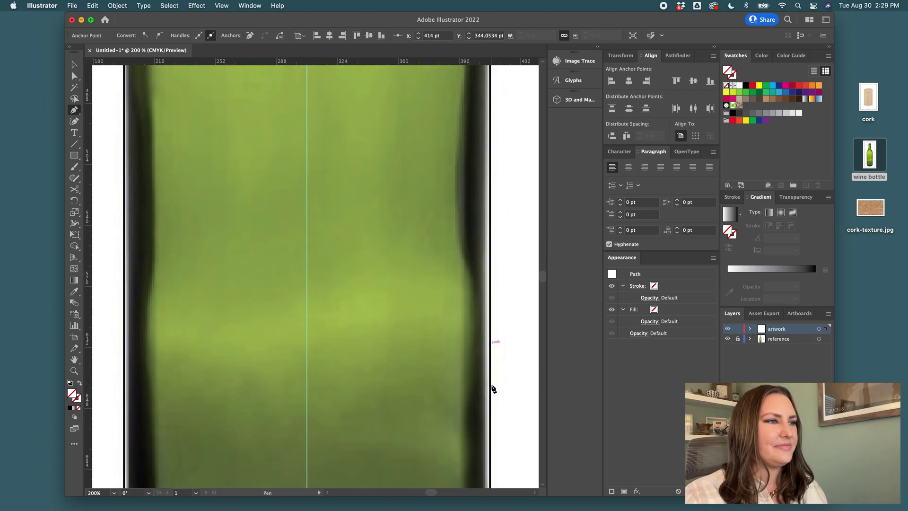
{"action": "scroll", "coordinate": [492, 389], "scroll_direction": "down", "scroll_amount": 2}
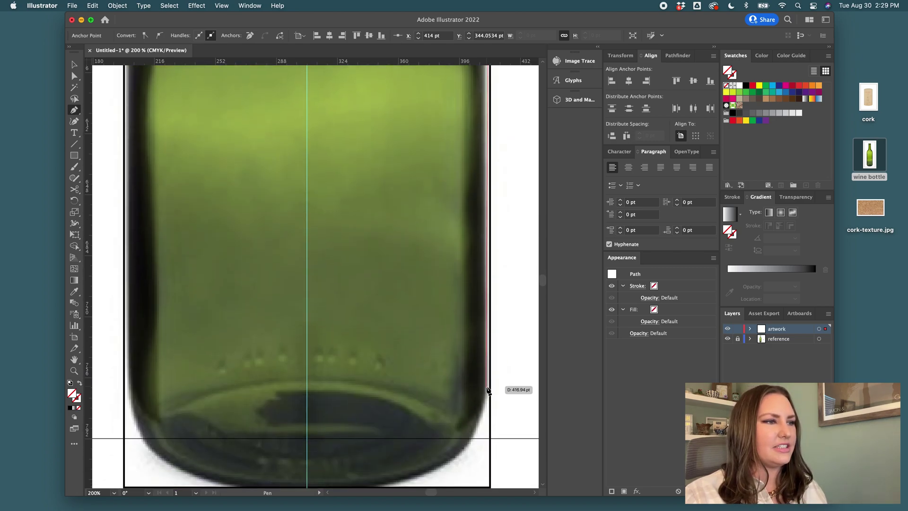
{"action": "left_click_drag", "start_coordinate": [489, 391], "coordinate": [487, 411]}
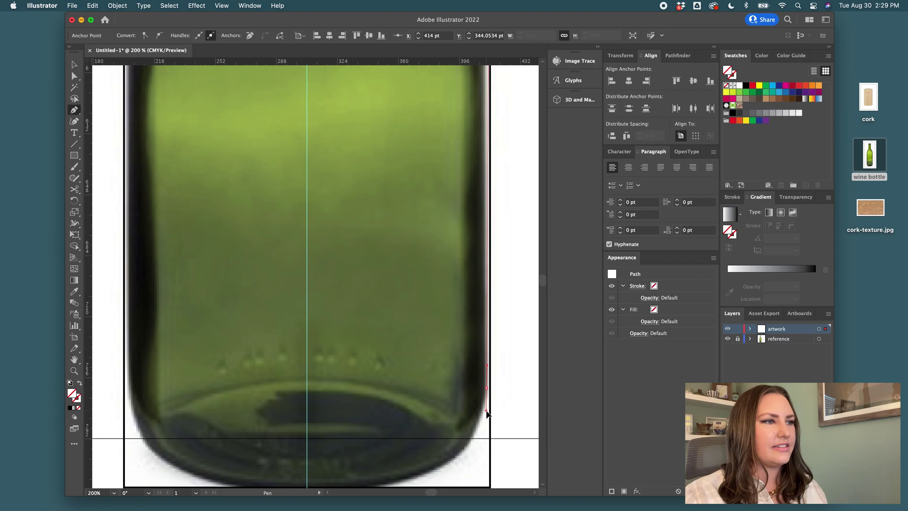
{"action": "scroll", "coordinate": [494, 408], "scroll_direction": "down", "scroll_amount": 3}
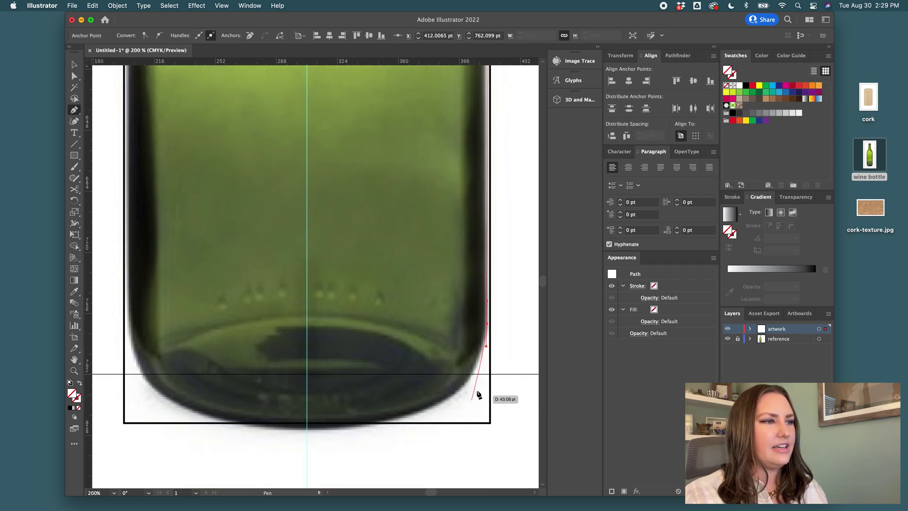
{"action": "left_click", "coordinate": [480, 390]}
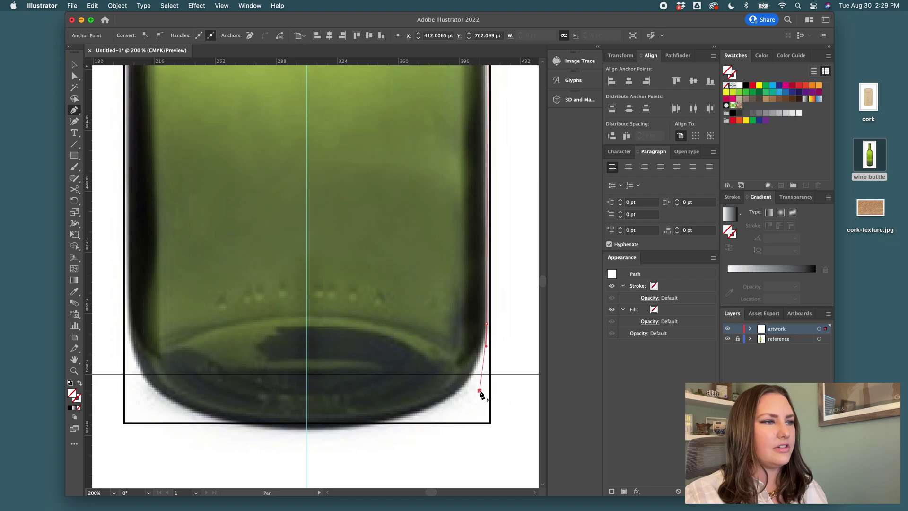
{"action": "left_click", "coordinate": [448, 423]}
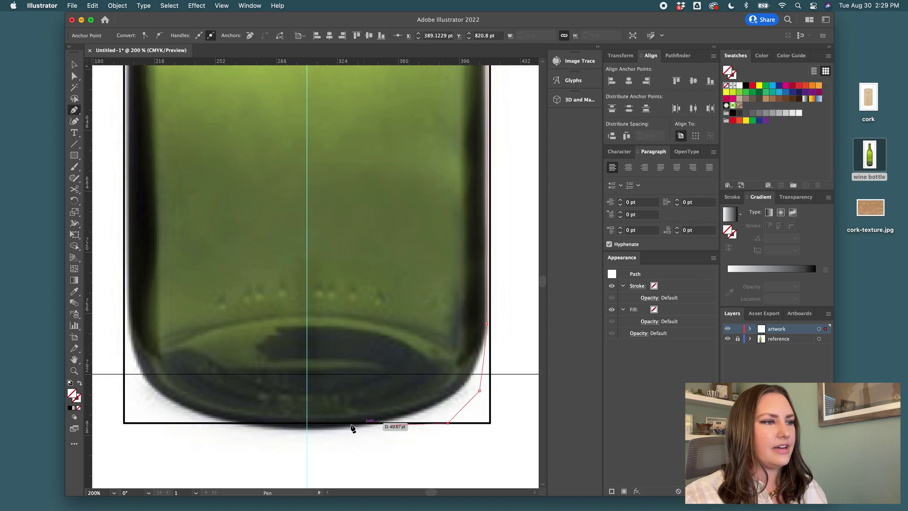
{"action": "left_click", "coordinate": [307, 422]}
- Round the bottom-right corner, adjust the nearby anchors to the base curve, and apply a 1 pt black stroke
{"action": "key", "text": "v"}
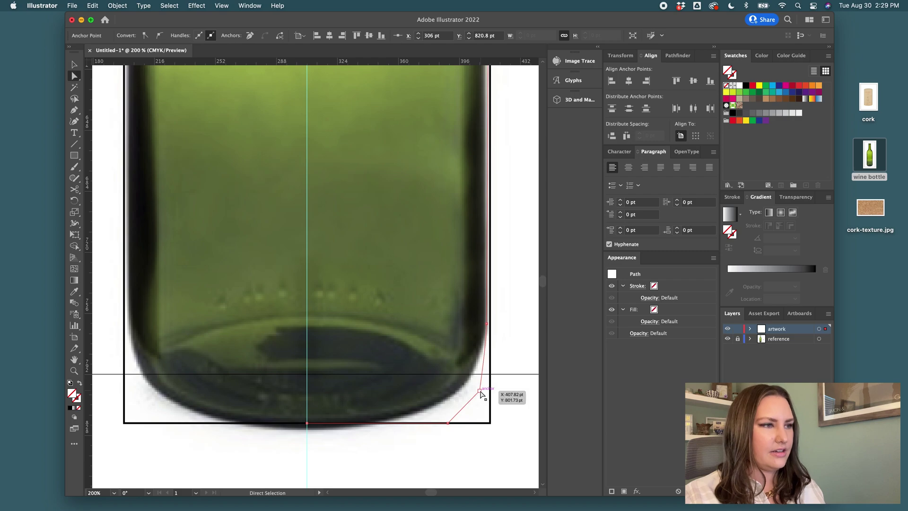
{"action": "left_click", "coordinate": [481, 393]}
{"action": "left_click_drag", "start_coordinate": [478, 388], "coordinate": [377, 348]}
{"action": "left_click_drag", "start_coordinate": [448, 425], "coordinate": [399, 402]}
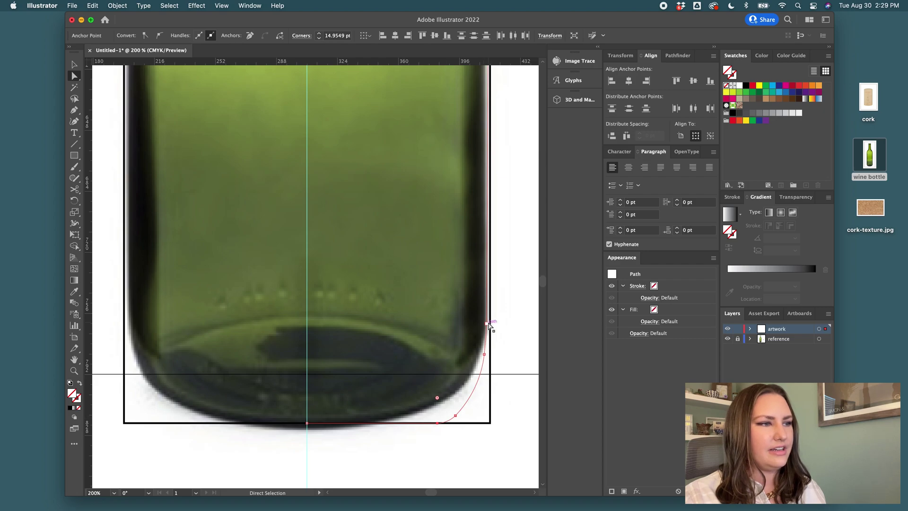
{"action": "left_click", "coordinate": [484, 354]}
{"action": "left_click_drag", "start_coordinate": [485, 356], "coordinate": [485, 364]}
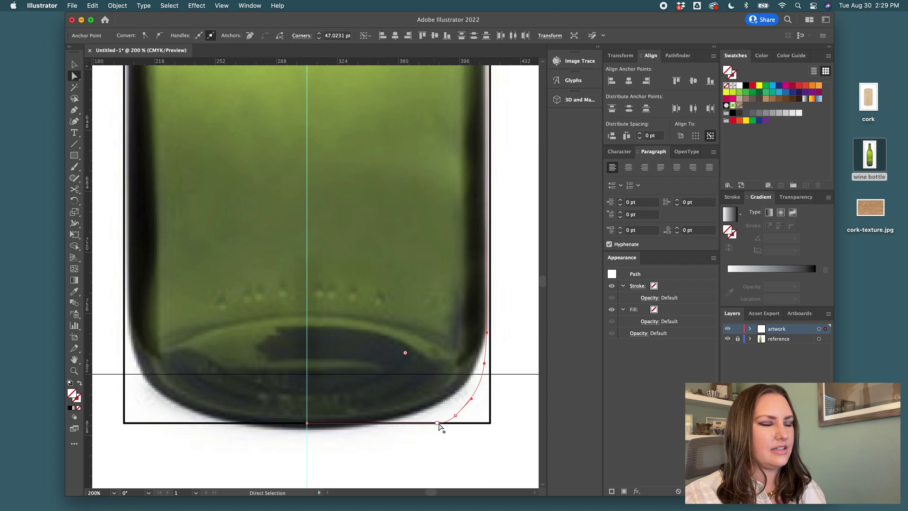
{"action": "left_click_drag", "start_coordinate": [438, 423], "coordinate": [406, 427]}
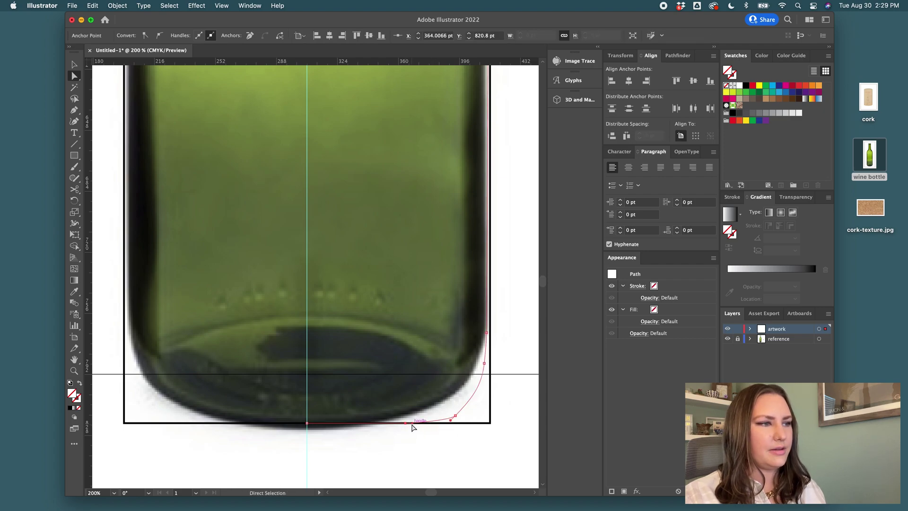
{"action": "key", "text": "v"}
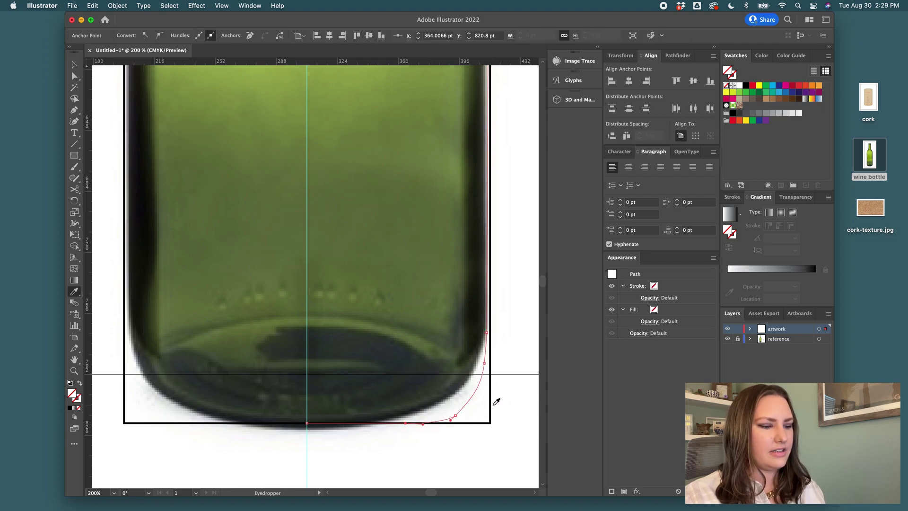
{"action": "left_click", "coordinate": [519, 408]}
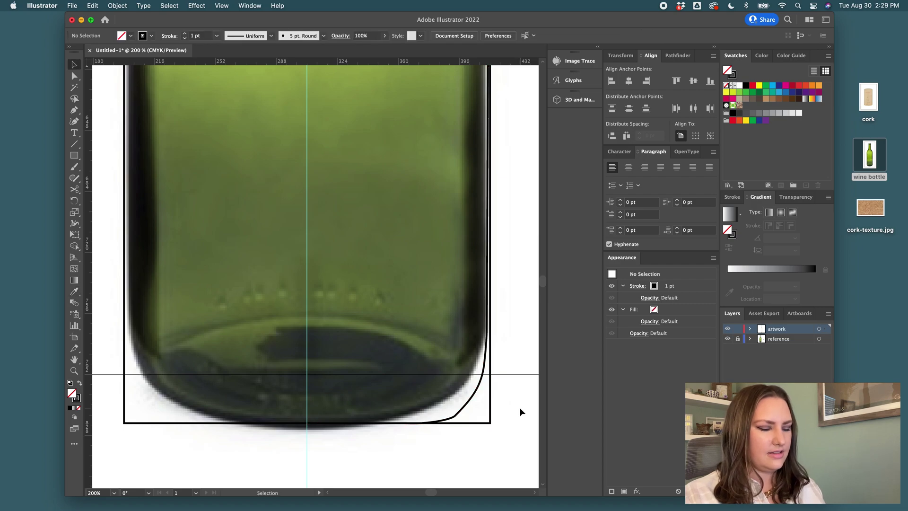
- Run the Smooth tool along the path's right side and bottom curve so it hugs the rounded base
{"action": "left_click", "coordinate": [474, 400]}
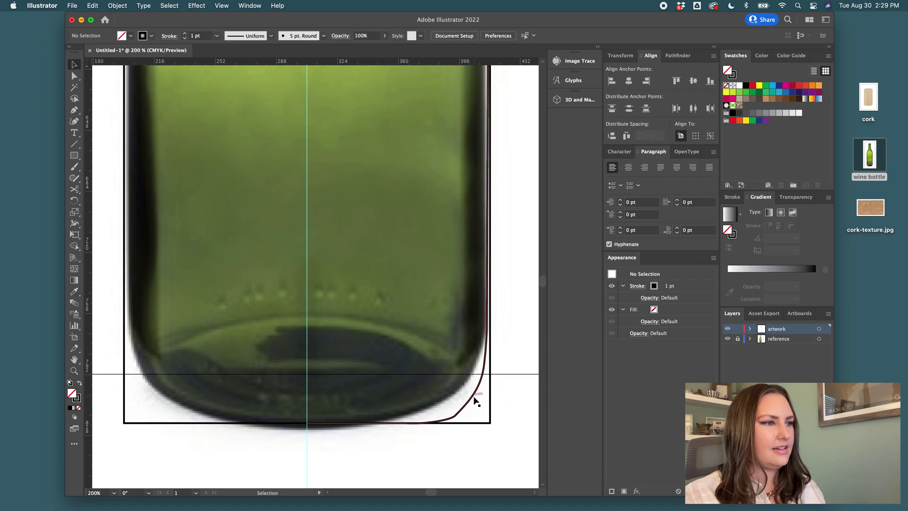
{"action": "left_click", "coordinate": [496, 409]}
{"action": "left_click", "coordinate": [490, 414]}
{"action": "left_click_drag", "start_coordinate": [75, 178], "coordinate": [98, 203]}
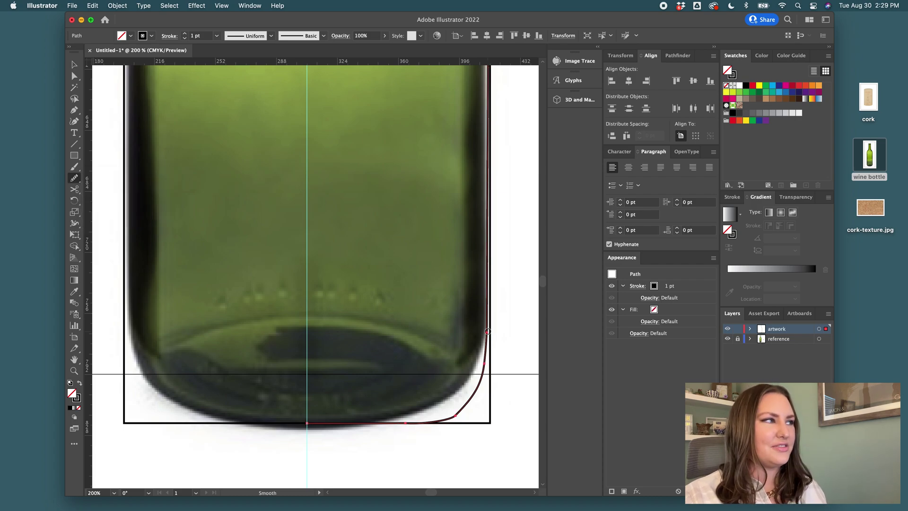
{"action": "mouse_move", "coordinate": [488, 332]}
{"action": "left_mouse_down"}
{"action": "mouse_move", "coordinate": [437, 425]}
{"action": "mouse_move", "coordinate": [389, 418]}
{"action": "mouse_move", "coordinate": [485, 375]}
{"action": "mouse_move", "coordinate": [511, 285]}
{"action": "mouse_move", "coordinate": [451, 418]}
{"action": "mouse_move", "coordinate": [321, 420]}
{"action": "left_mouse_up"}
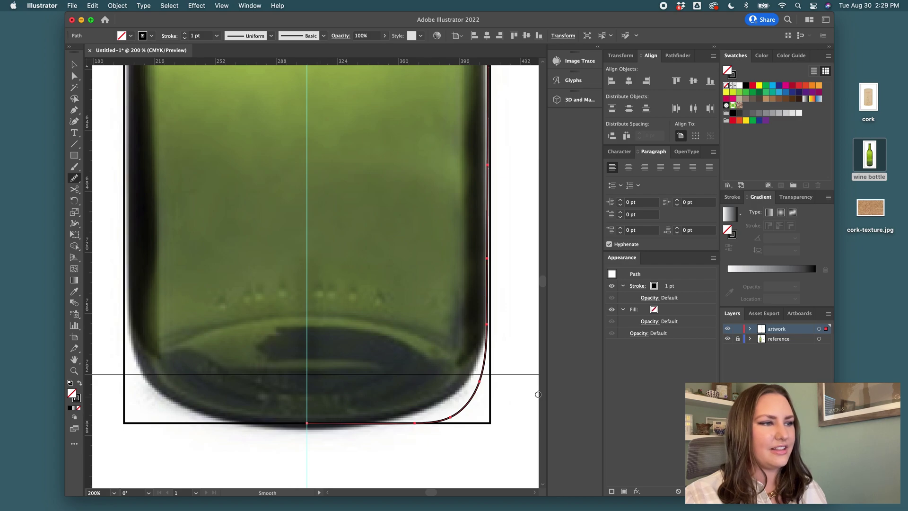
{"action": "key", "text": "v"}
{"action": "left_click", "coordinate": [425, 419]}
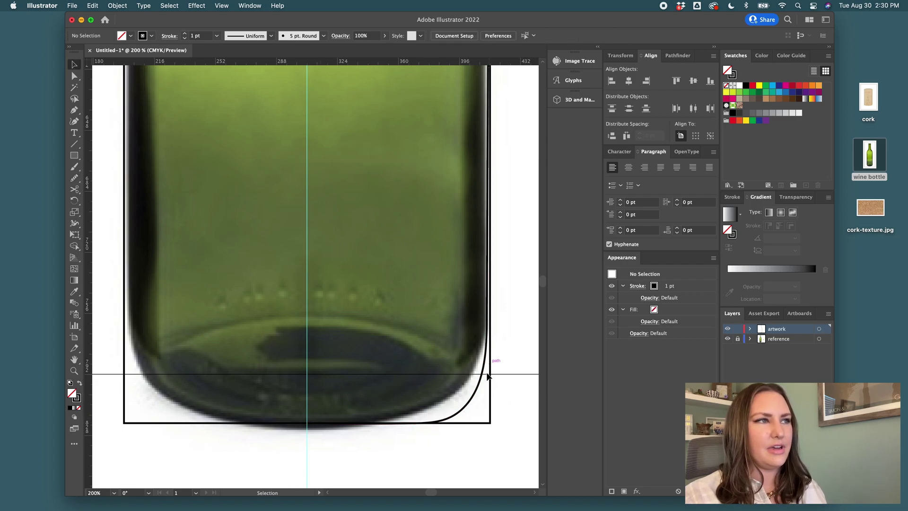
{"action": "left_click", "coordinate": [468, 409]}
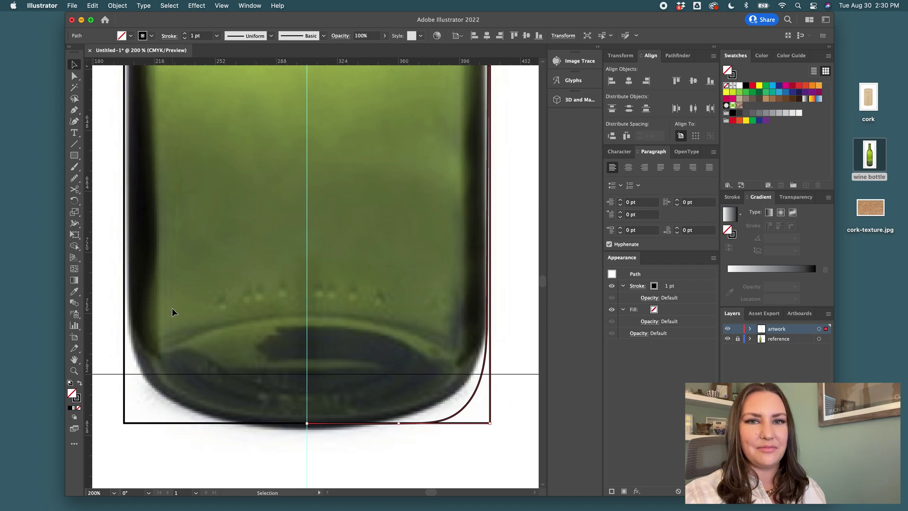
{"action": "left_click", "coordinate": [353, 428]}
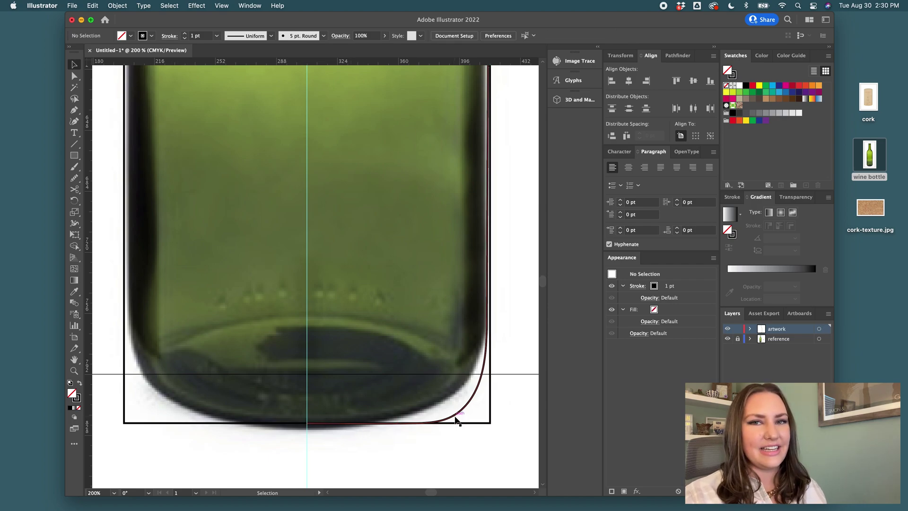
- Hide the reference image and raise the profile path's stroke weight from 1 pt to 6 pt
{"action": "left_click", "coordinate": [489, 207]}
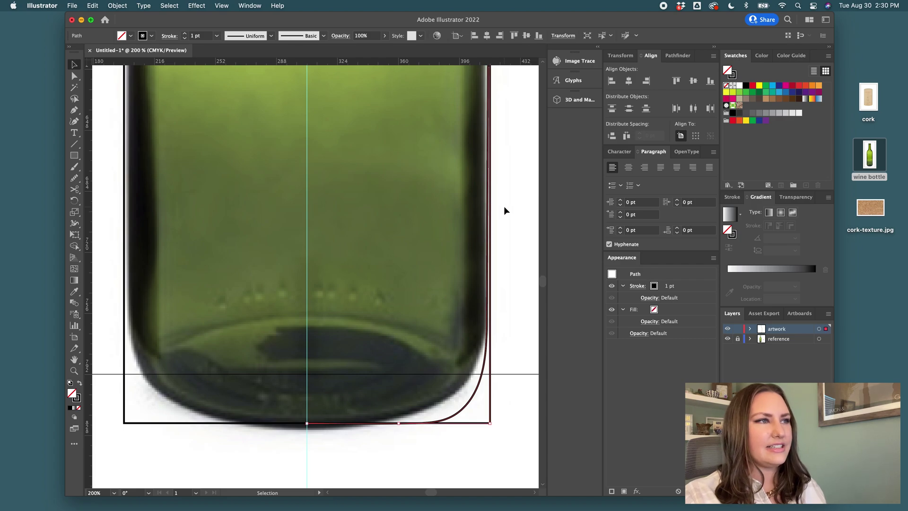
{"action": "left_click", "coordinate": [729, 339]}
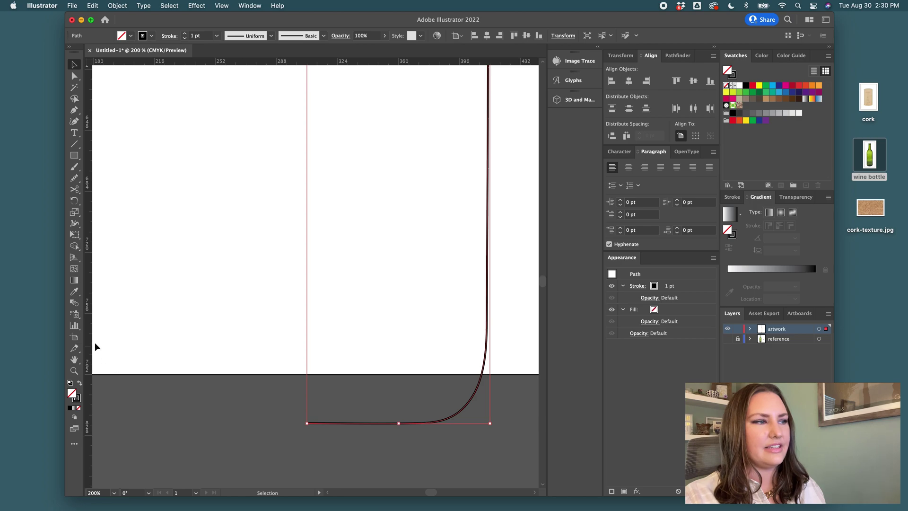
{"action": "key", "text": "super+minus"}
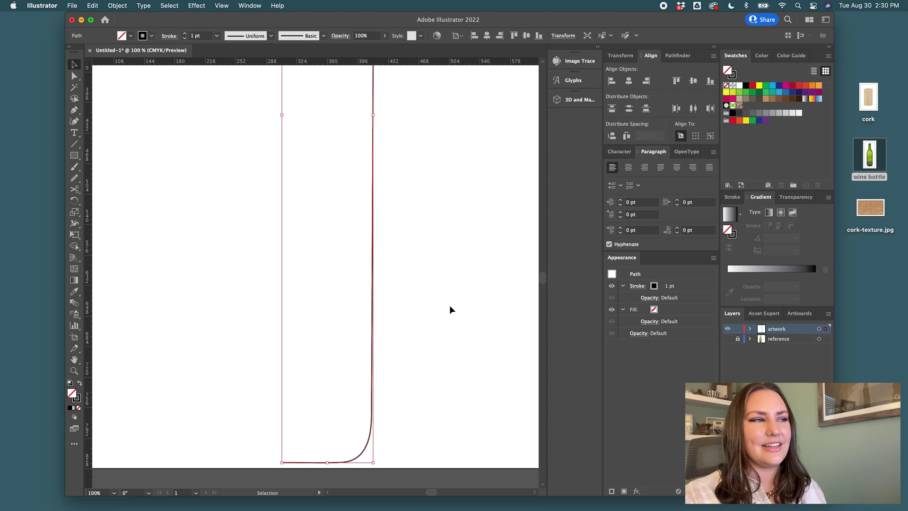
{"action": "left_click", "coordinate": [185, 34]}
{"action": "left_click", "coordinate": [185, 34]}
{"action": "left_click", "coordinate": [185, 34]}
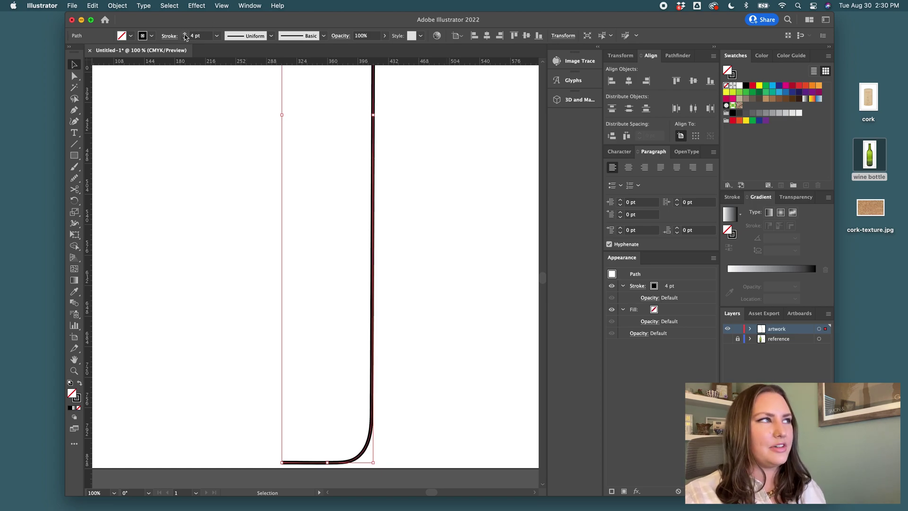
{"action": "left_click", "coordinate": [185, 34]}
{"action": "left_click", "coordinate": [405, 253]}
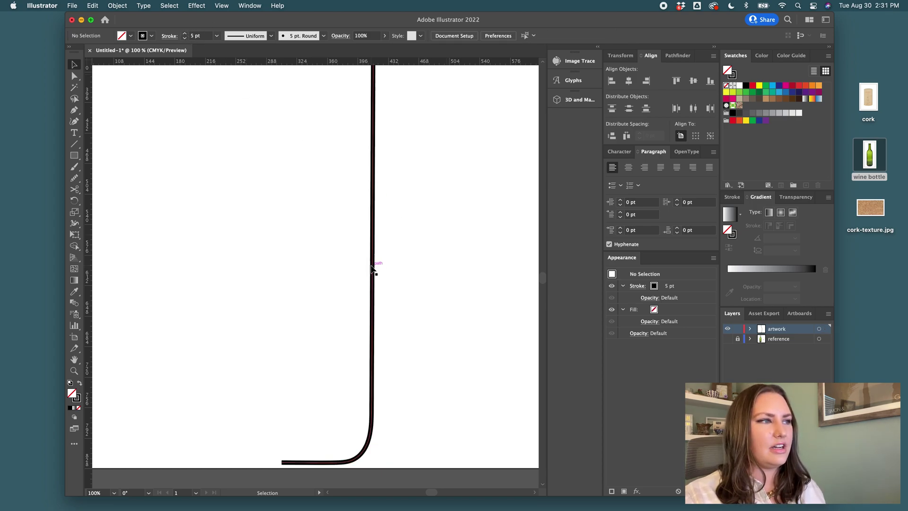
{"action": "scroll", "coordinate": [378, 265], "scroll_direction": "up", "scroll_amount": 5}
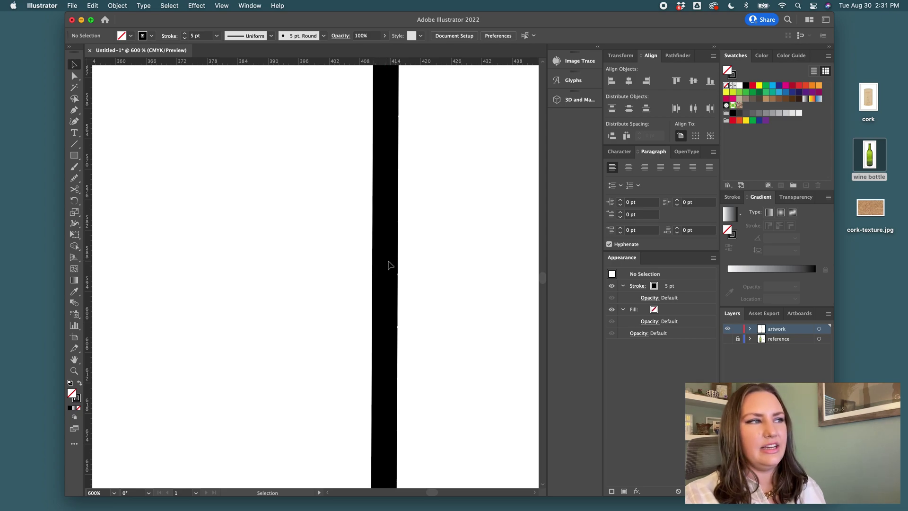
{"action": "left_click", "coordinate": [386, 265]}
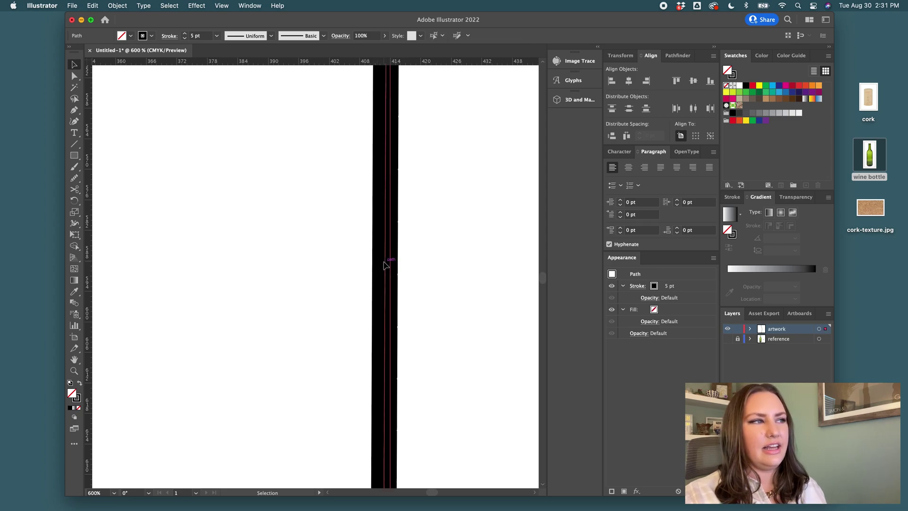
{"action": "left_click", "coordinate": [185, 35]}
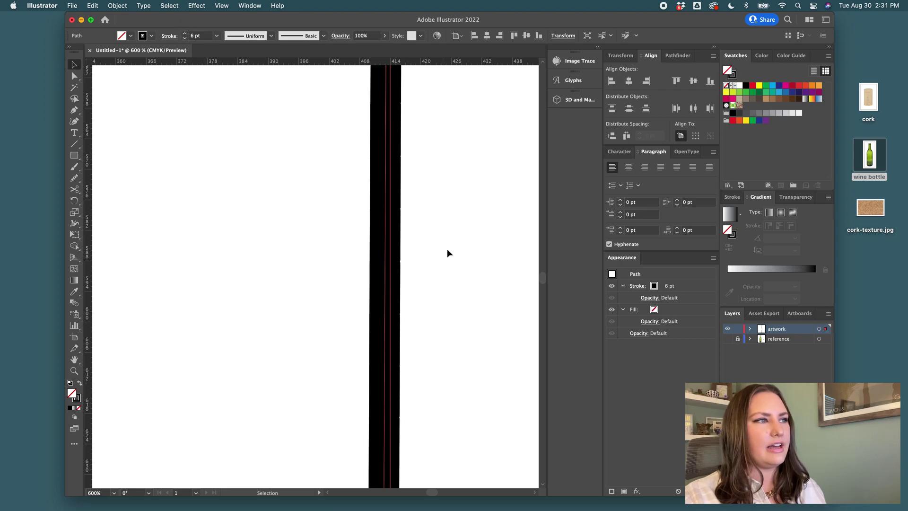
{"action": "left_click", "coordinate": [450, 250]}
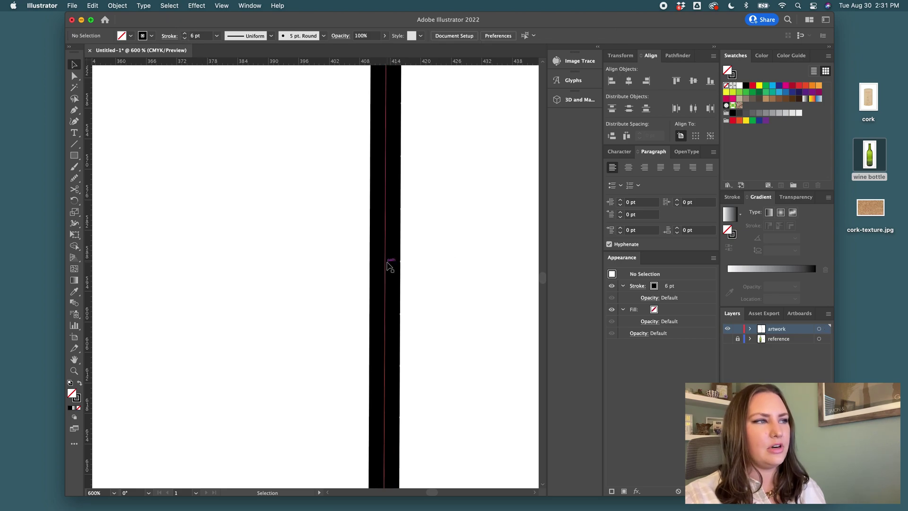
{"action": "left_click", "coordinate": [388, 266]}
{"action": "key", "text": "super+1"}
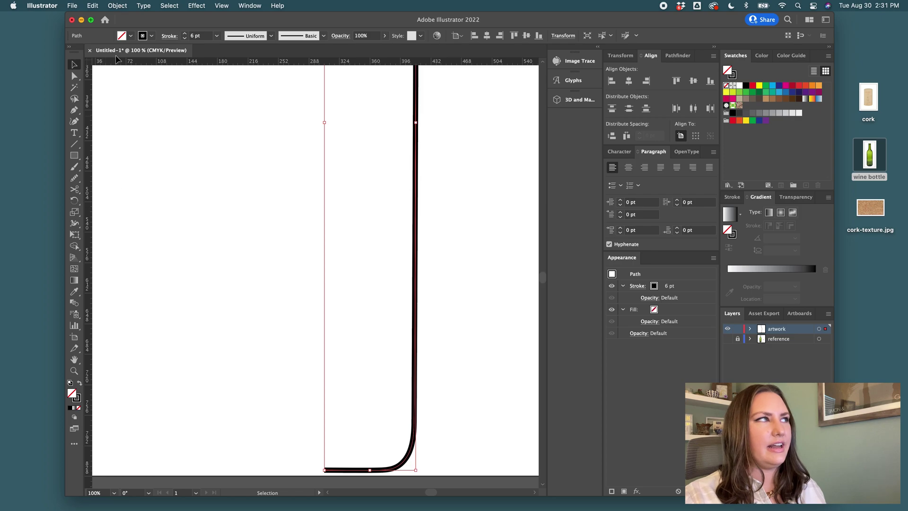
- Apply Object > Path > Outline Stroke to the 6 pt line, then swap fill and stroke for a black outline
{"action": "left_click", "coordinate": [117, 6]}
{"action": "mouse_move", "coordinate": [161, 243]}
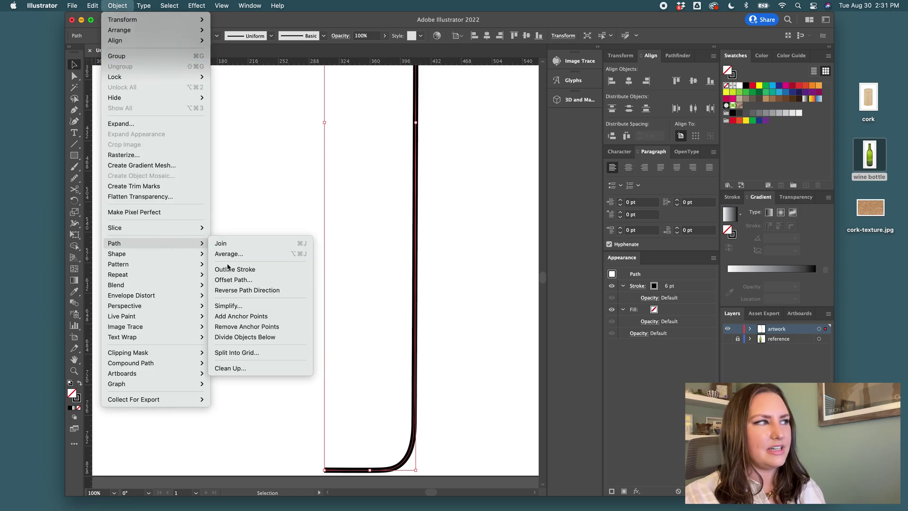
{"action": "left_click", "coordinate": [230, 267]}
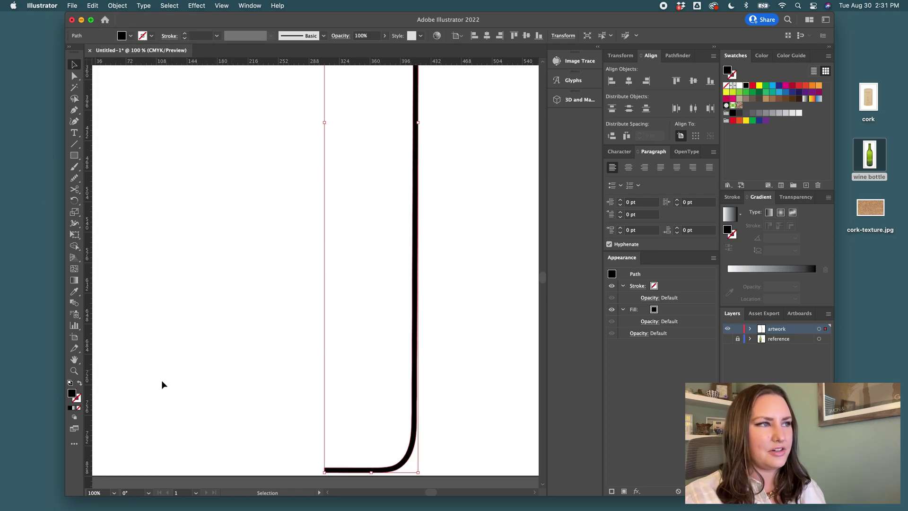
{"action": "left_click", "coordinate": [78, 385]}
{"action": "scroll", "coordinate": [448, 374], "scroll_direction": "up", "scroll_amount": 5}
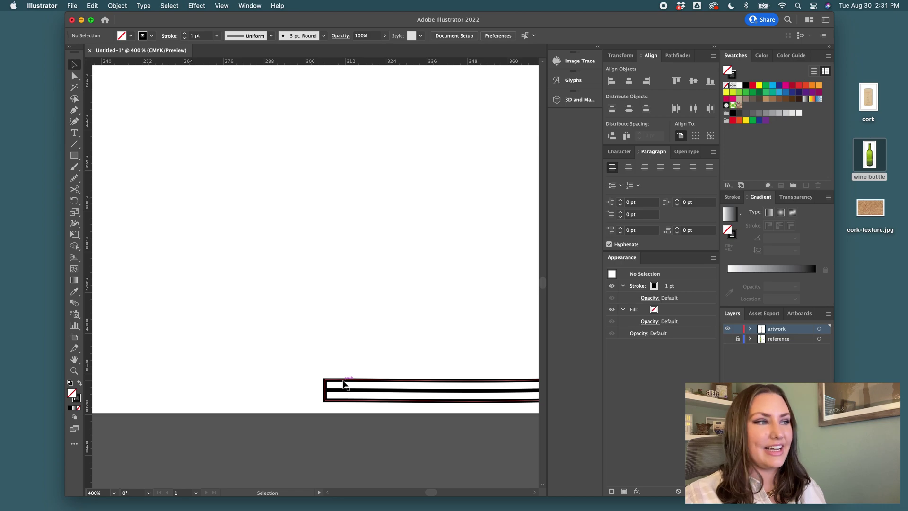
- Cut the outline with Scissors at its bottom-left and top-left corners and delete the extra top piece
{"action": "key", "text": "c"}
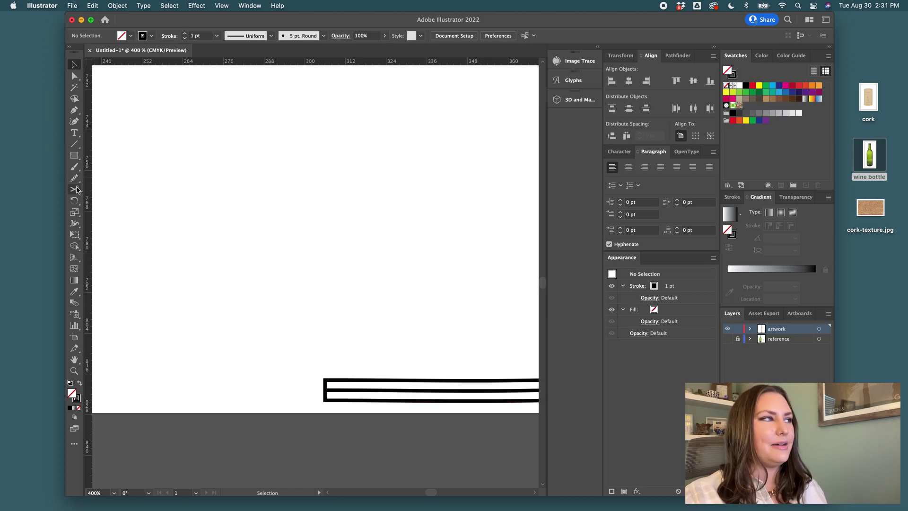
{"action": "left_click", "coordinate": [324, 400]}
{"action": "key", "text": "super+minus"}
{"action": "key", "text": "super+minus"}
{"action": "key", "text": "super+minus"}
{"action": "key", "text": "super+minus"}
{"action": "key", "text": "super+minus"}
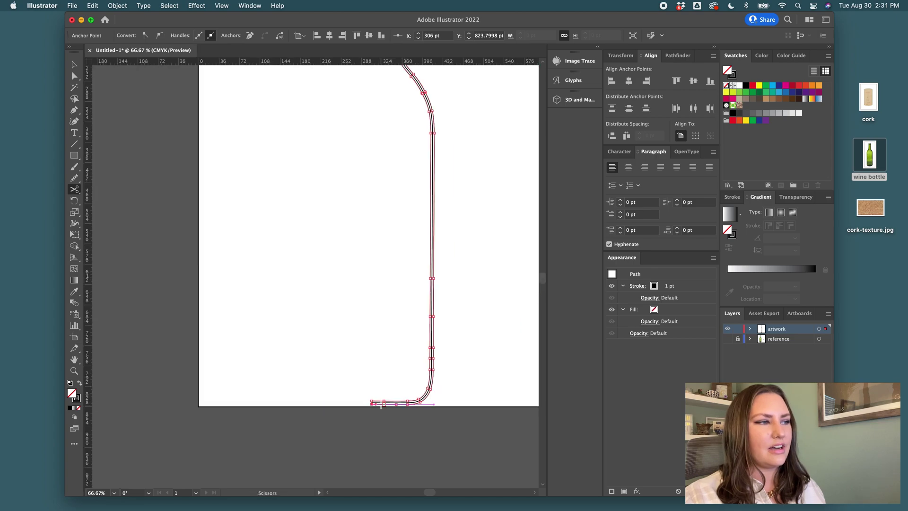
{"action": "scroll", "coordinate": [411, 112], "scroll_direction": "up", "scroll_amount": 5}
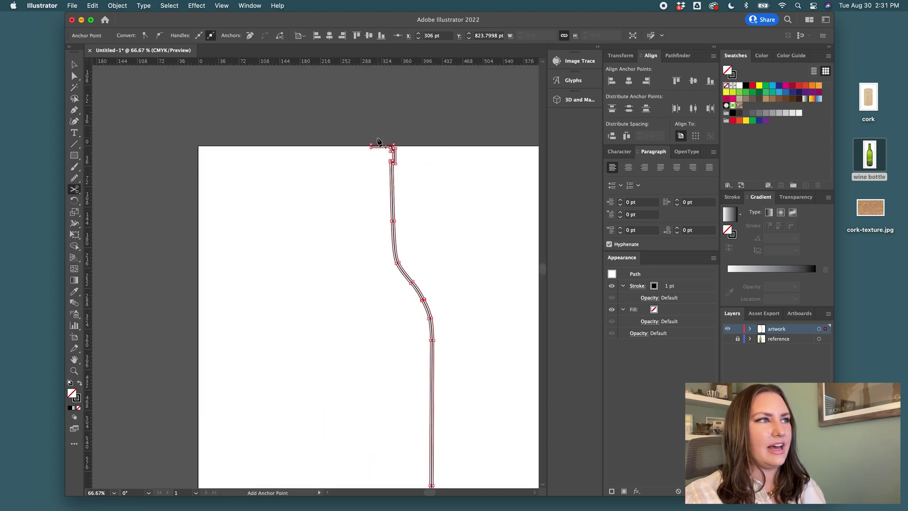
{"action": "scroll", "coordinate": [375, 142], "scroll_direction": "up", "scroll_amount": 5}
{"action": "left_click", "coordinate": [346, 177]}
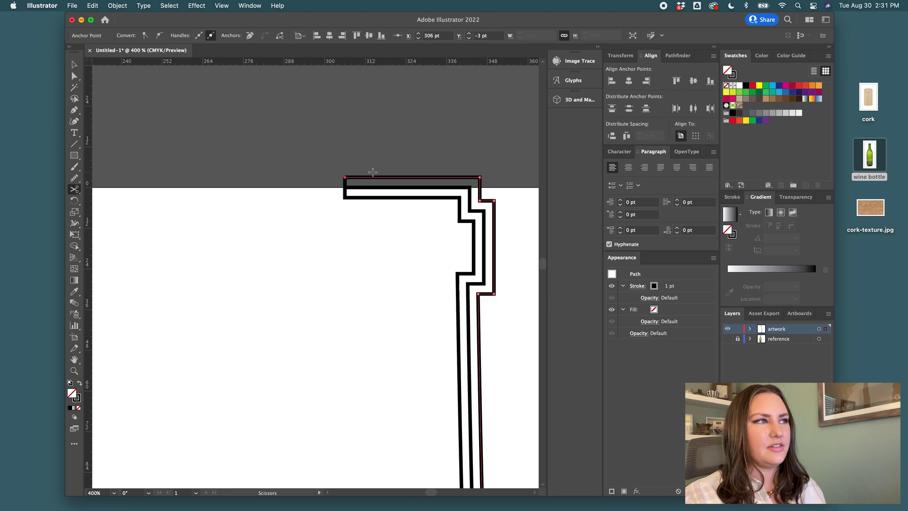
{"action": "key", "text": "v"}
{"action": "left_click", "coordinate": [415, 181]}
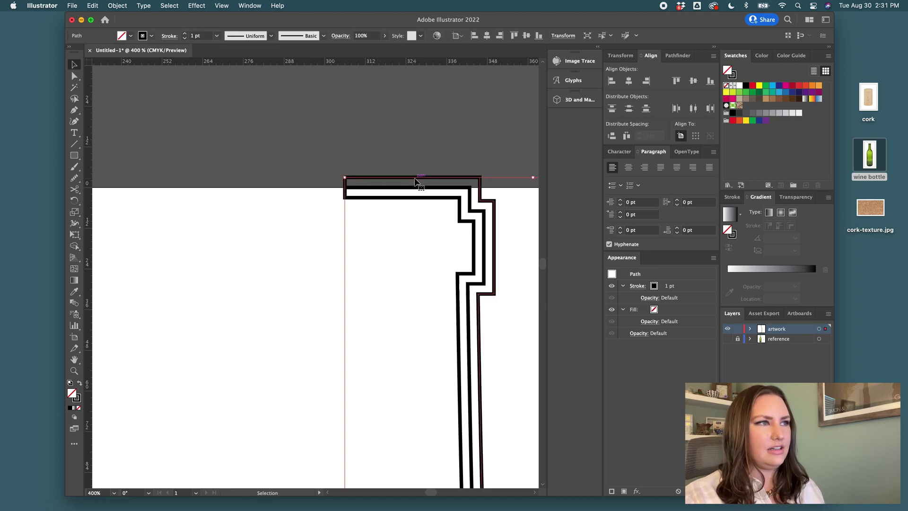
{"action": "key", "text": "Delete"}
- Check that the top-left and bottom-left anchors sit on the centre guide at 306 pt
{"action": "key", "text": "a"}
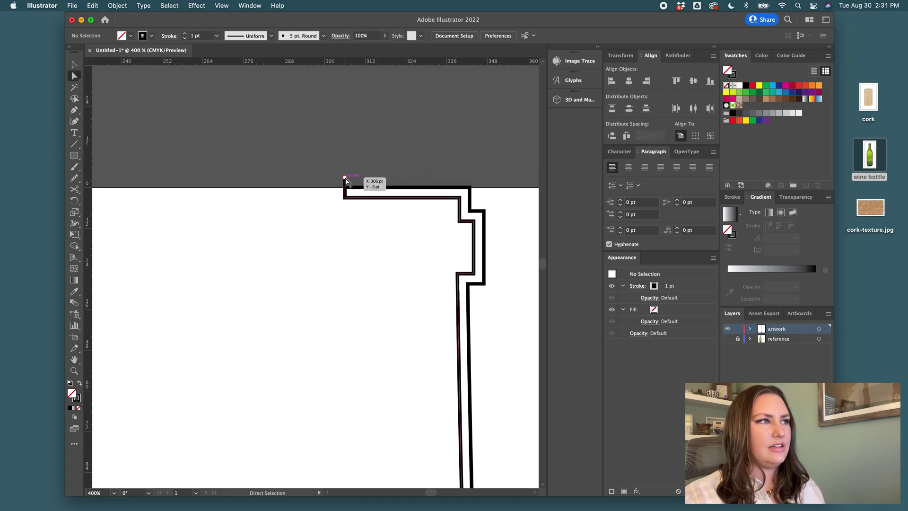
{"action": "left_click", "coordinate": [345, 178]}
{"action": "scroll", "coordinate": [368, 207], "scroll_direction": "down", "scroll_amount": 2}
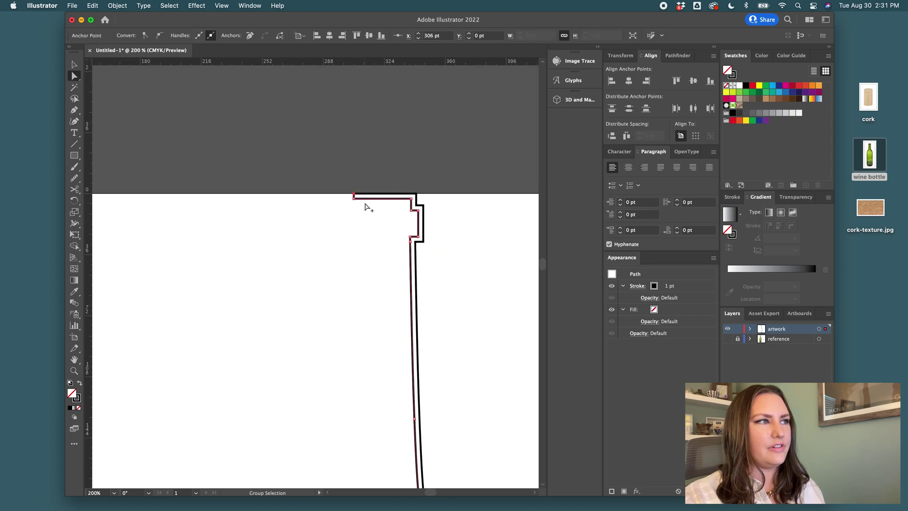
{"action": "scroll", "coordinate": [370, 194], "scroll_direction": "down", "scroll_amount": 15}
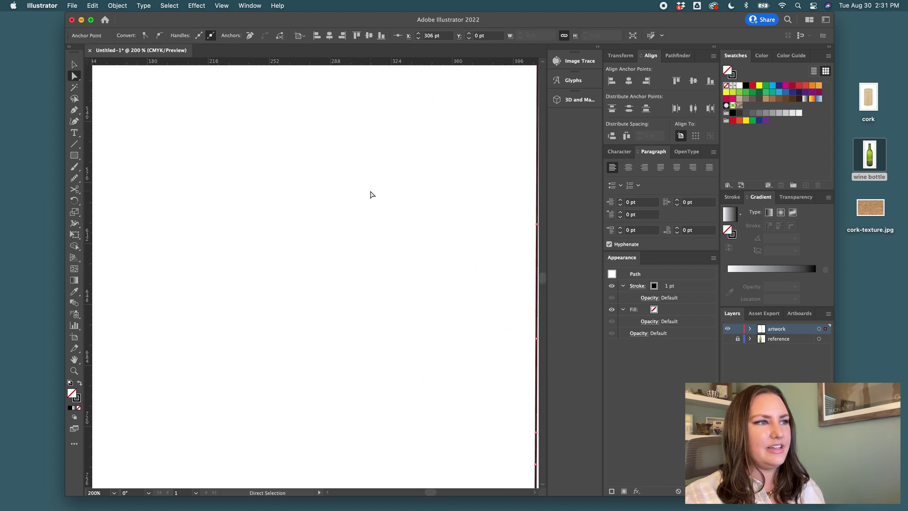
{"action": "scroll", "coordinate": [371, 252], "scroll_direction": "up", "scroll_amount": 3}
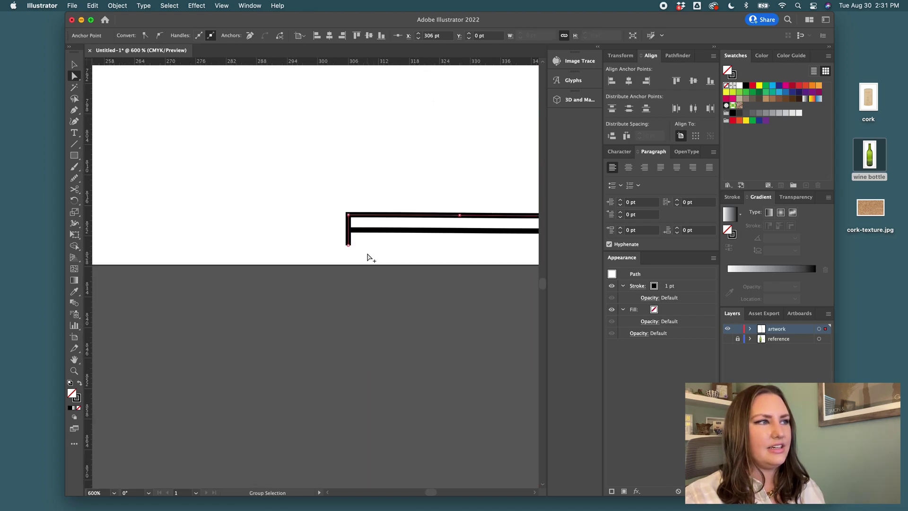
{"action": "left_click", "coordinate": [348, 232]}
{"action": "scroll", "coordinate": [407, 254], "scroll_direction": "up", "scroll_amount": 3}
{"action": "key", "text": "v"}
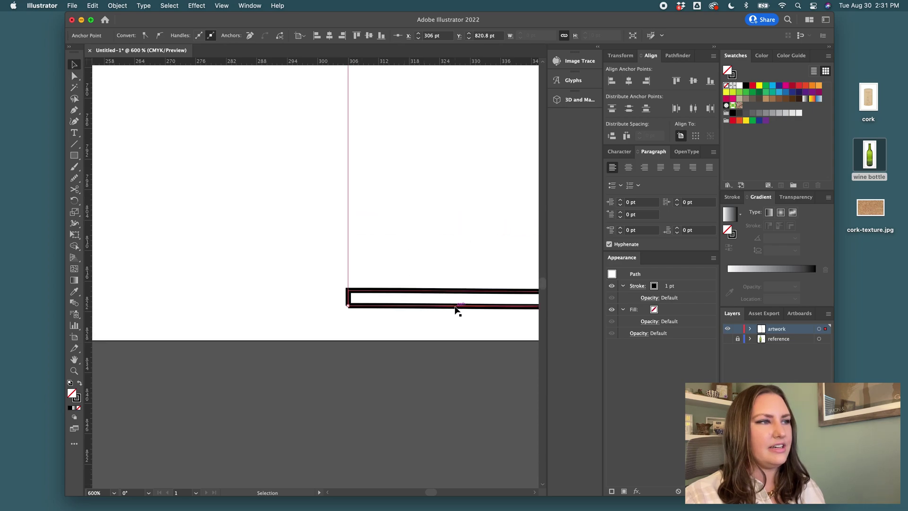
{"action": "left_click", "coordinate": [452, 325]}
- Join the remaining outline pieces into one path and swap fill and stroke to solid black
{"action": "scroll", "coordinate": [453, 324], "scroll_direction": "down", "scroll_amount": 4}
{"action": "scroll", "coordinate": [469, 331], "scroll_direction": "down", "scroll_amount": 2}
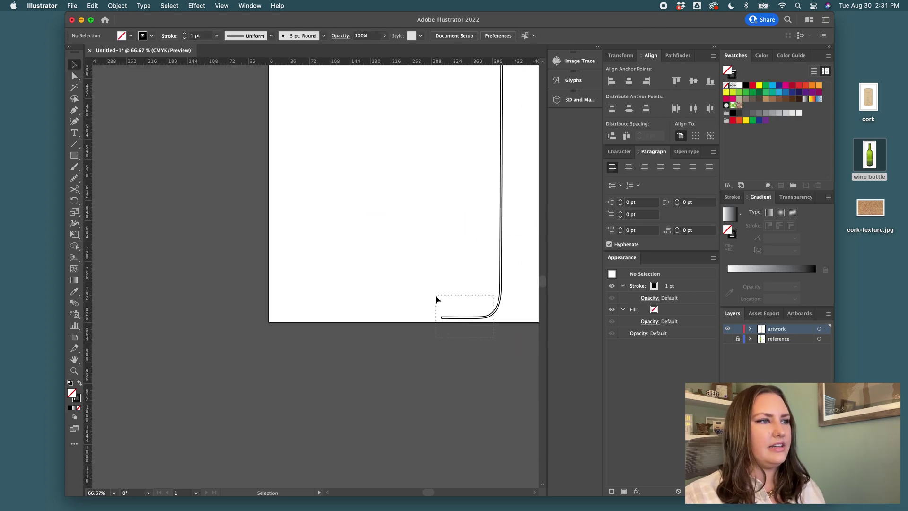
{"action": "left_click_drag", "start_coordinate": [436, 296], "coordinate": [480, 303]}
{"action": "scroll", "coordinate": [479, 303], "scroll_direction": "up", "scroll_amount": 2}
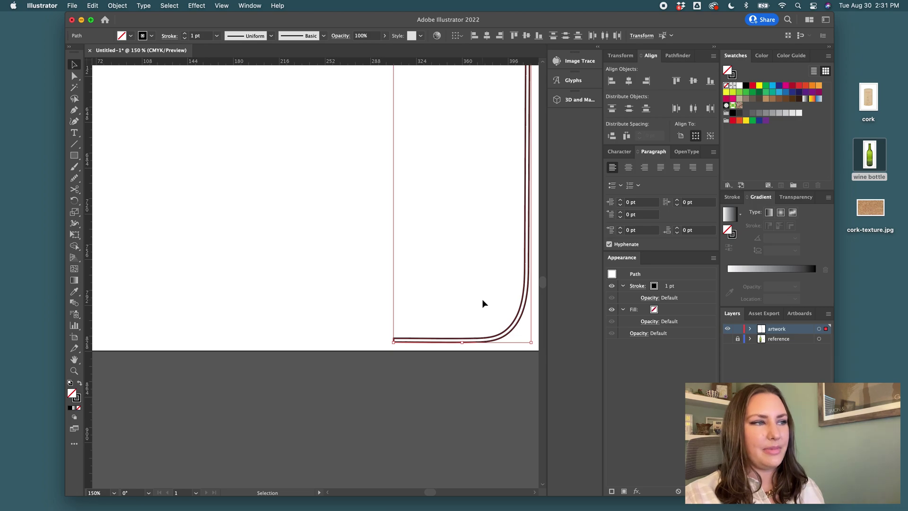
{"action": "key", "text": "super+j"}
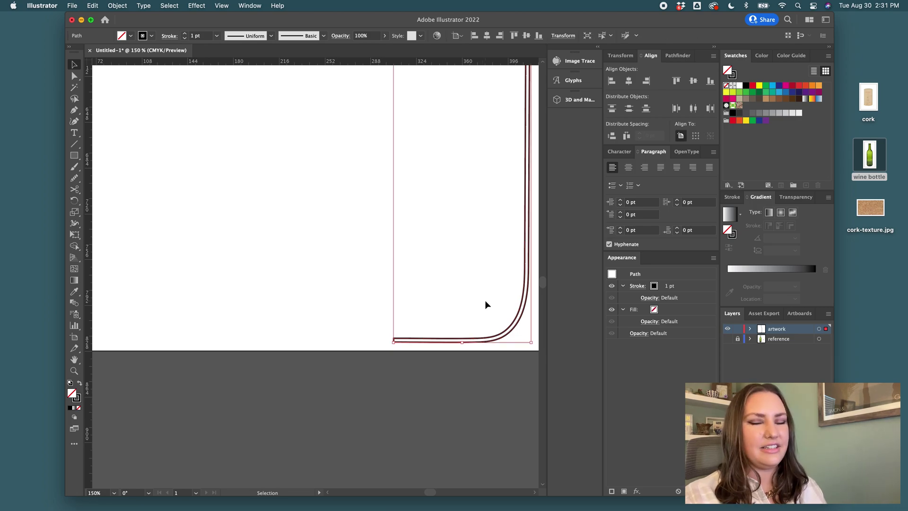
{"action": "left_click", "coordinate": [79, 385]}
{"action": "left_click", "coordinate": [367, 405]}
{"action": "scroll", "coordinate": [370, 404], "scroll_direction": "down", "scroll_amount": 3}
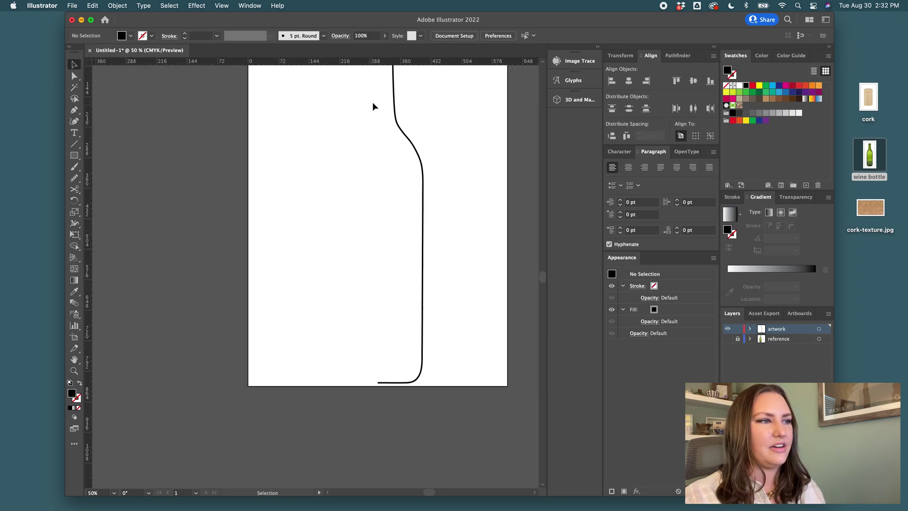
{"action": "scroll", "coordinate": [409, 130], "scroll_direction": "up", "scroll_amount": 3}
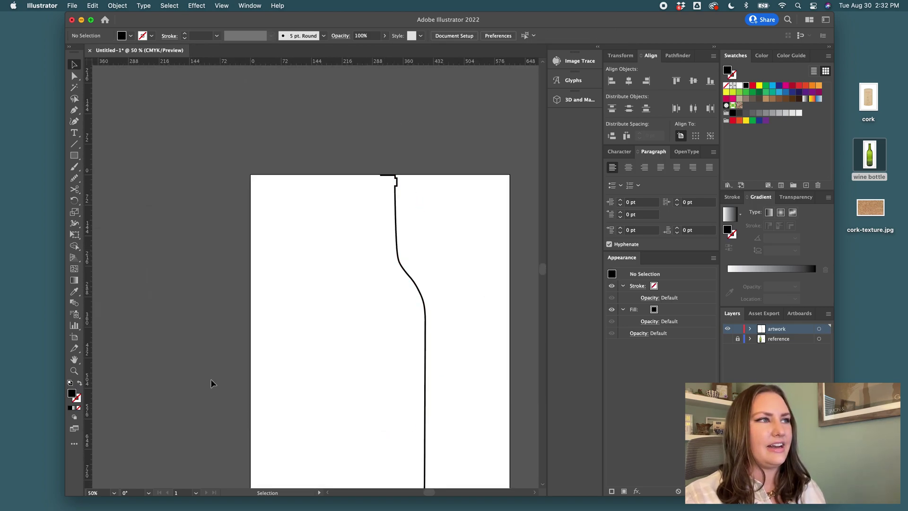
- Delete the inner-notch and extra top-left anchors of the lip outline and raise the slanted corner to Y 0 pt
{"action": "key", "text": "shift+x"}
{"action": "scroll", "coordinate": [399, 178], "scroll_direction": "up", "scroll_amount": 5}
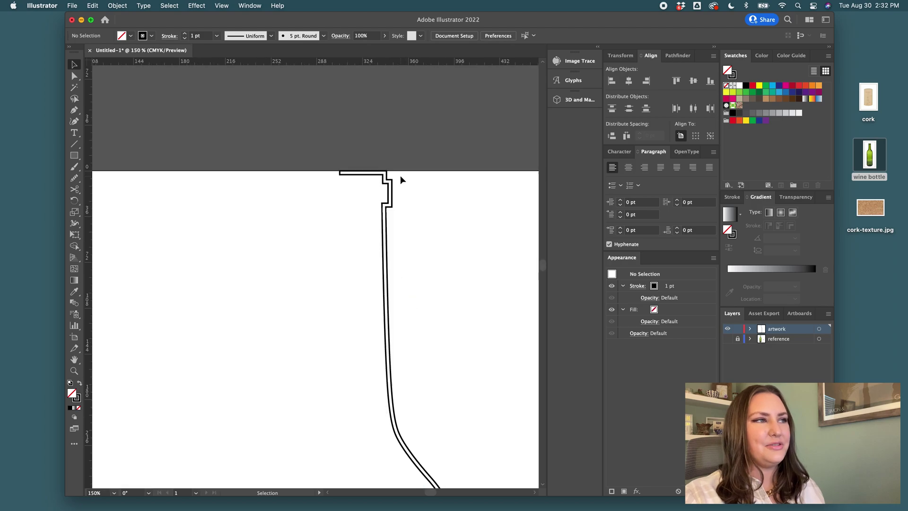
{"action": "scroll", "coordinate": [366, 193], "scroll_direction": "up", "scroll_amount": 1}
{"action": "key", "text": "a"}
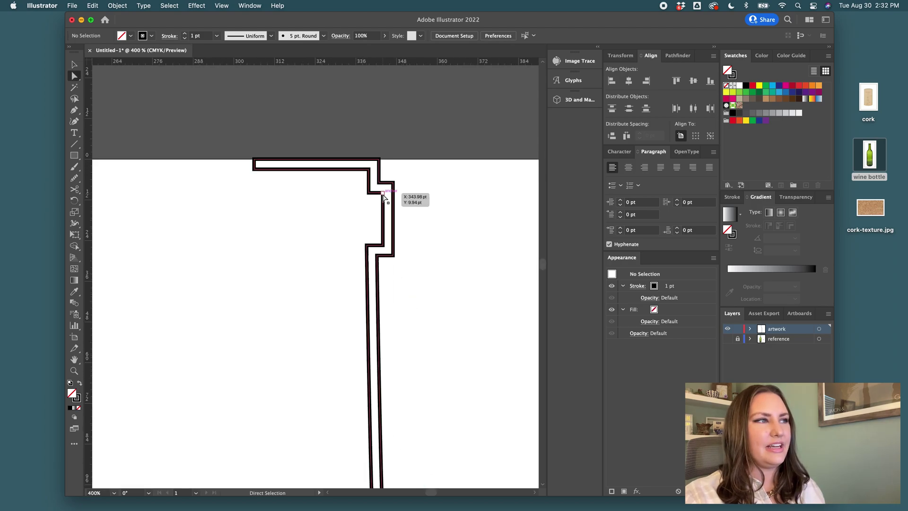
{"action": "key", "text": "minus"}
{"action": "left_click", "coordinate": [383, 193]}
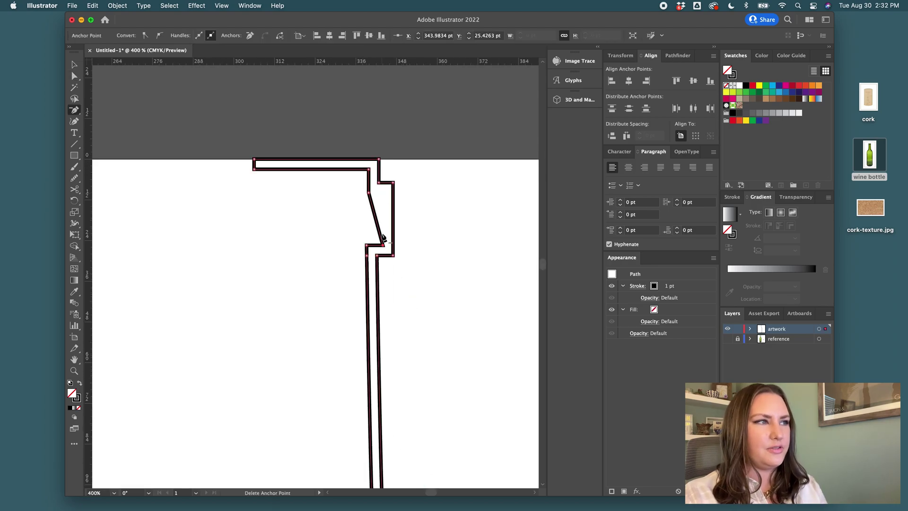
{"action": "left_click", "coordinate": [384, 245]}
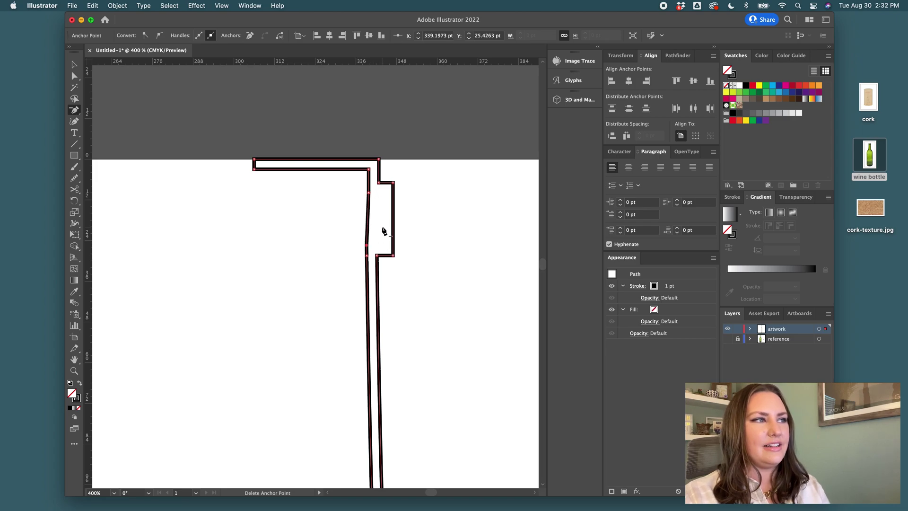
{"action": "left_click", "coordinate": [366, 245]}
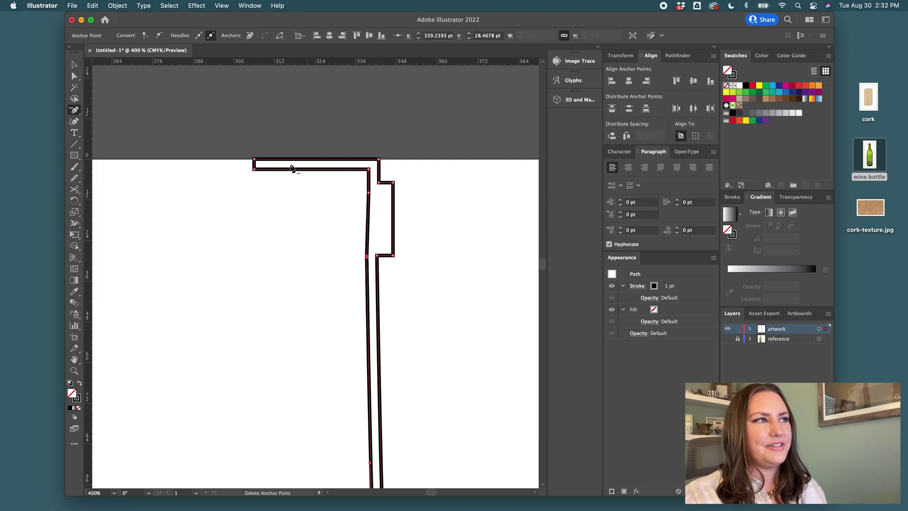
{"action": "left_click", "coordinate": [255, 160]}
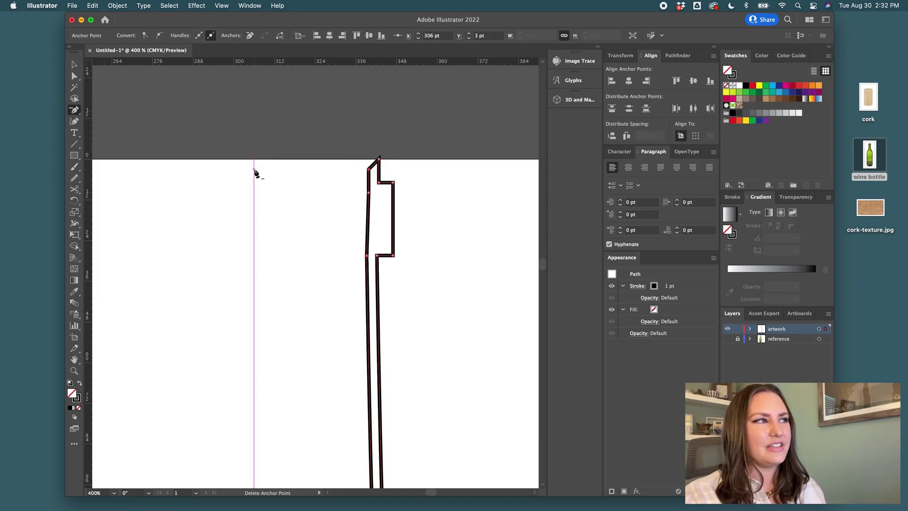
{"action": "left_click_drag", "start_coordinate": [370, 169], "coordinate": [370, 159]}
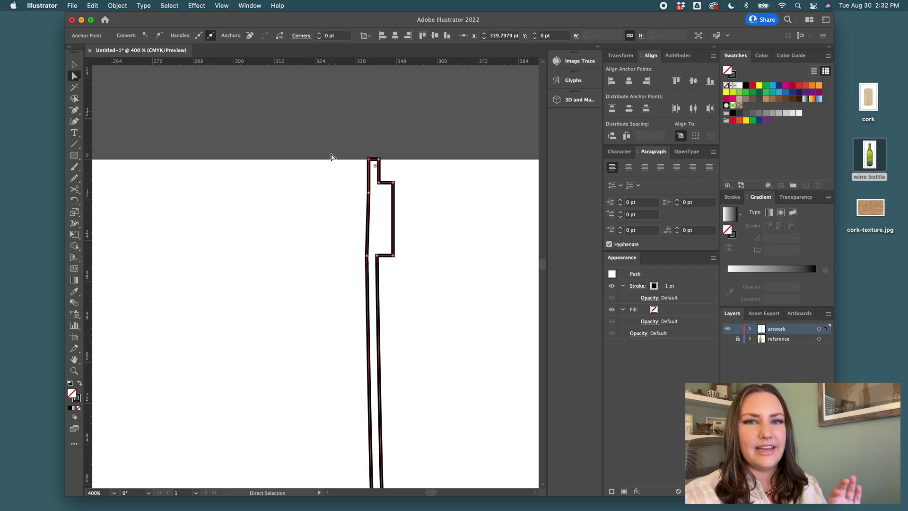
- Round the top corners of the lip outline slightly with the live-corner widget
{"action": "left_click", "coordinate": [380, 161]}
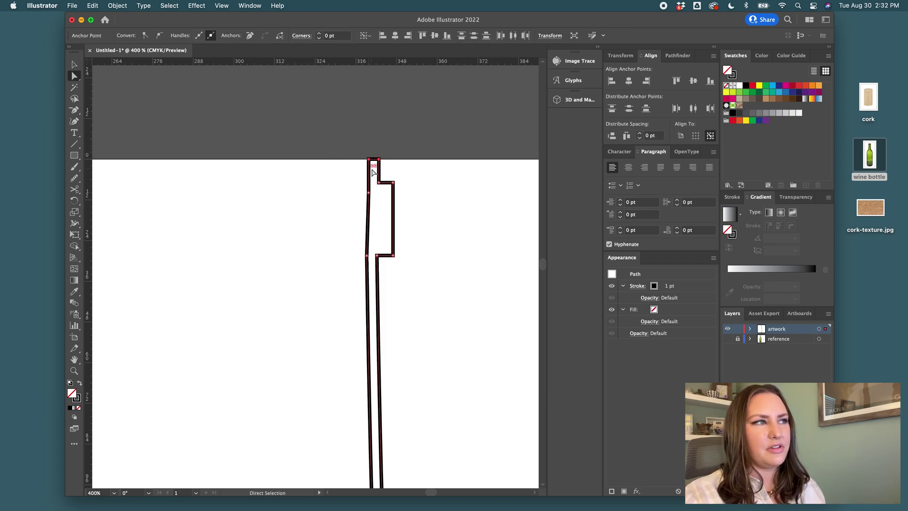
{"action": "left_click_drag", "start_coordinate": [372, 169], "coordinate": [371, 162]}
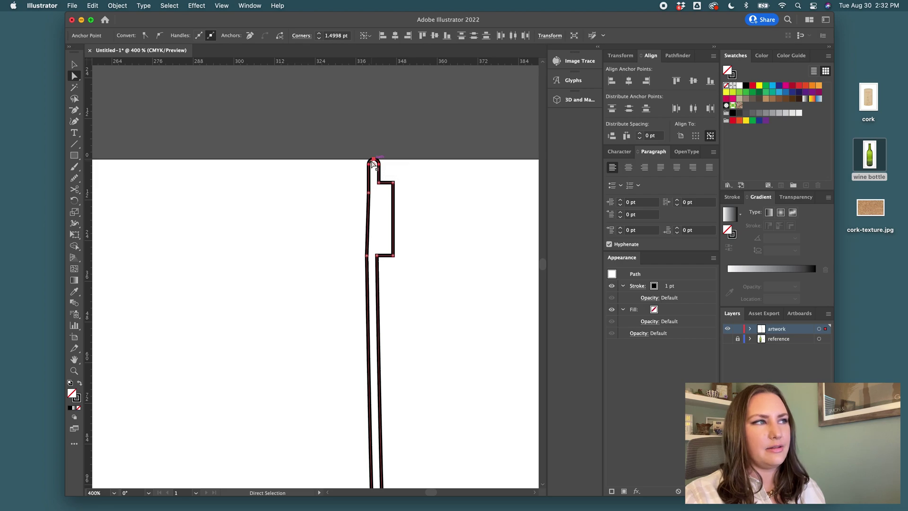
{"action": "key", "text": "super+equal"}
{"action": "key", "text": "super+equal"}
{"action": "key", "text": "super+equal"}
{"action": "key", "text": "super+equal"}
{"action": "key", "text": "super+equal"}
{"action": "key", "text": "super+equal"}
{"action": "key", "text": "super+equal"}
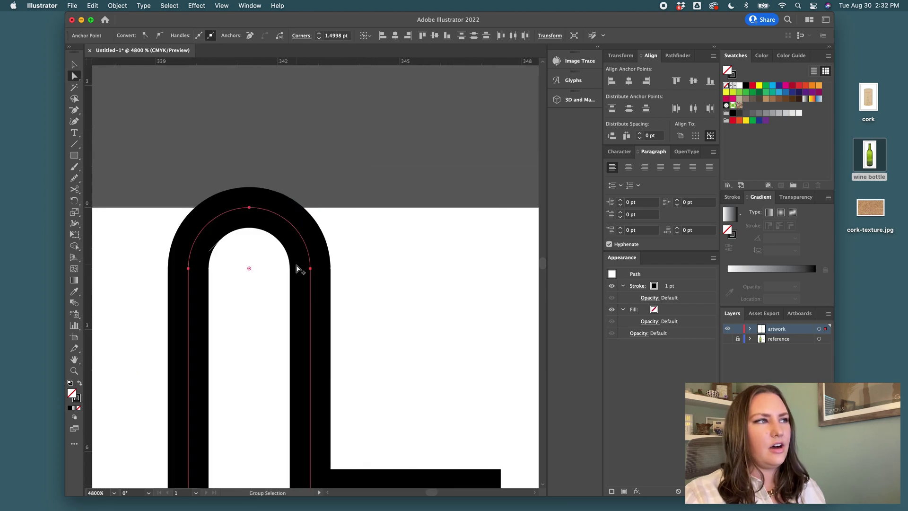
{"action": "key", "text": "super+minus"}
{"action": "left_click_drag", "start_coordinate": [264, 251], "coordinate": [264, 193]}
{"action": "scroll", "coordinate": [347, 276], "scroll_direction": "down", "scroll_amount": 5}
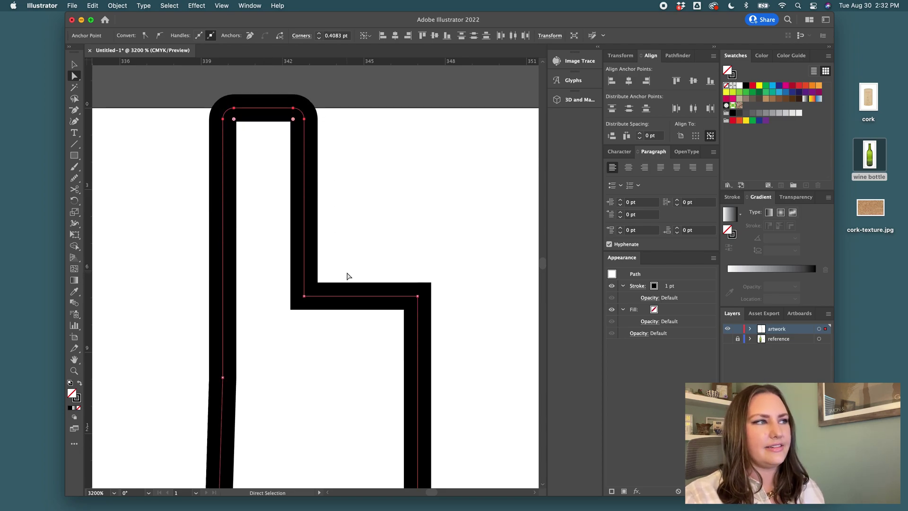
{"action": "key", "text": "super+minus"}
{"action": "key", "text": "super+minus"}
- Round both step corners where the lip meets the neck
{"action": "left_click", "coordinate": [398, 224]}
{"action": "key", "text": "super+minus"}
{"action": "key", "text": "super+minus"}
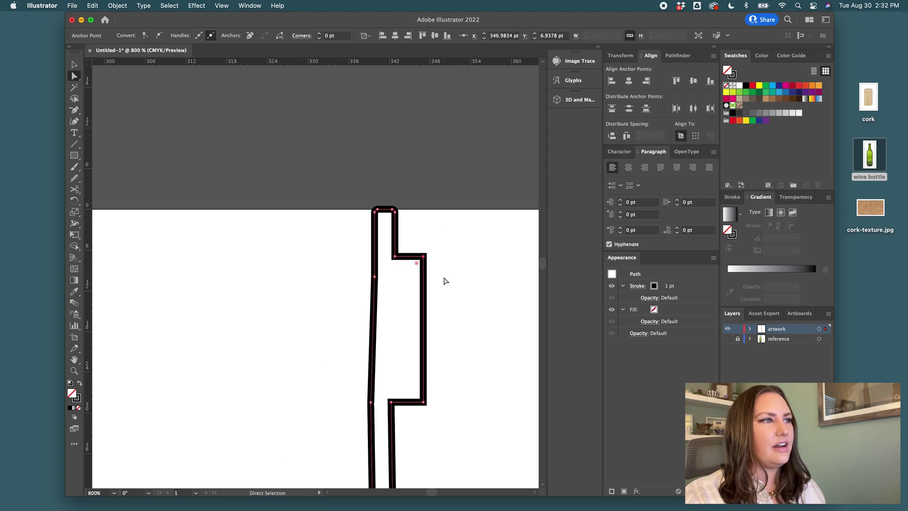
{"action": "scroll", "coordinate": [444, 281], "scroll_direction": "down", "scroll_amount": 3}
{"action": "left_click", "coordinate": [423, 348]}
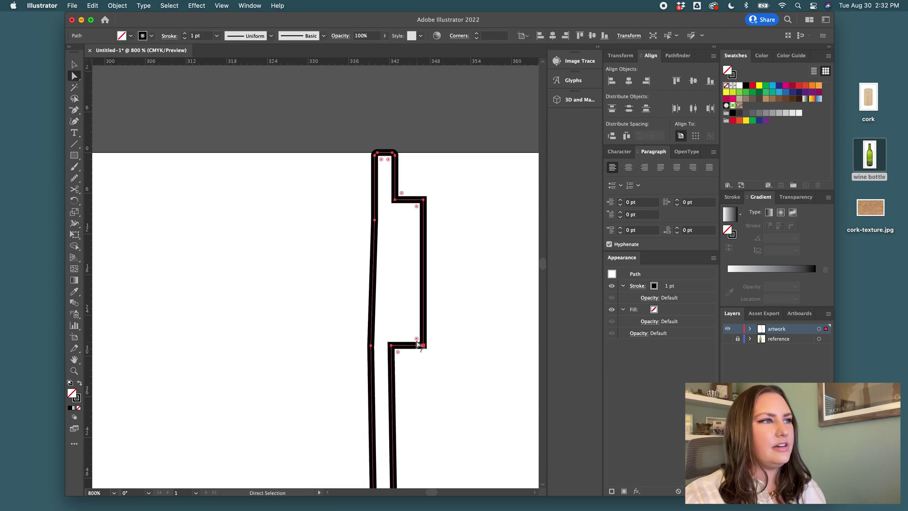
{"action": "left_click", "coordinate": [425, 348]}
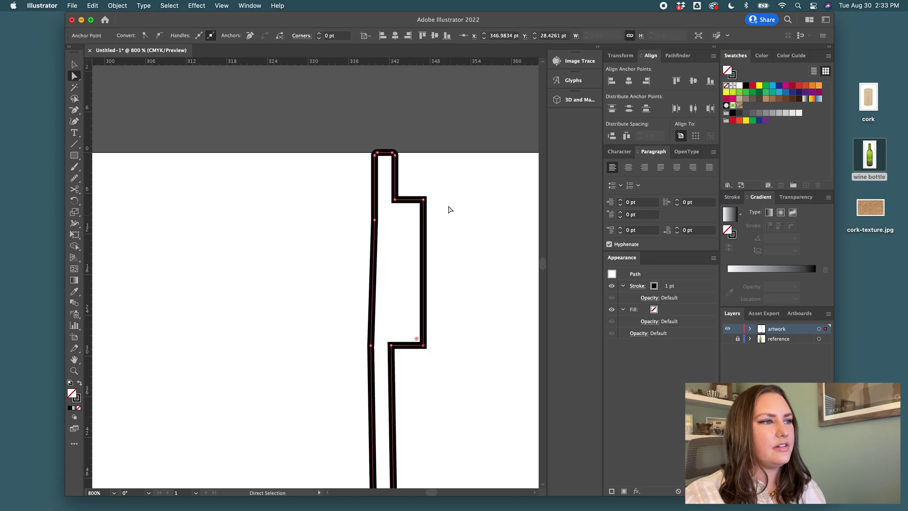
{"action": "left_click", "coordinate": [424, 200], "text": "shift"}
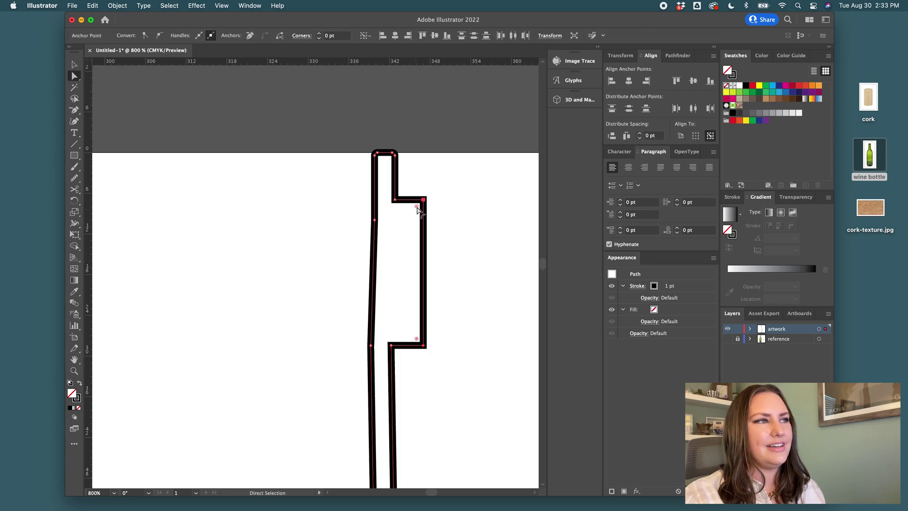
{"action": "left_click_drag", "start_coordinate": [417, 207], "coordinate": [419, 211]}
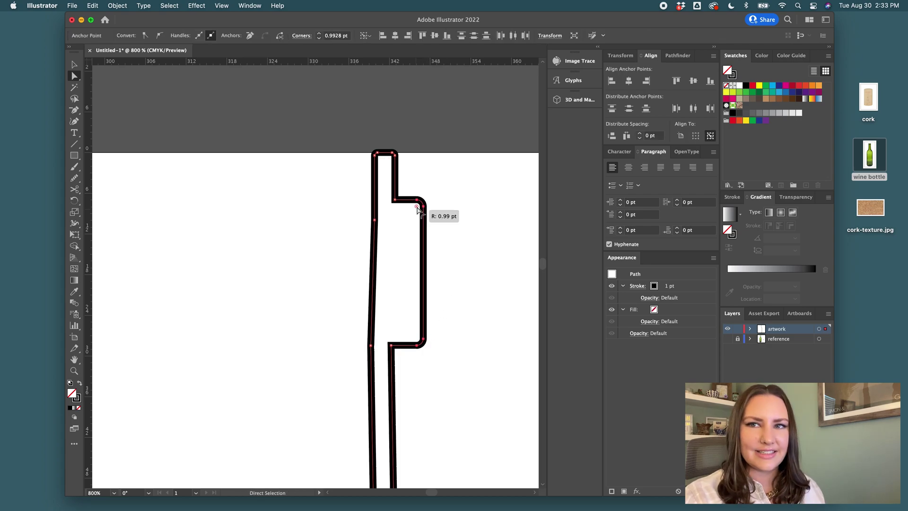
{"action": "left_click_drag", "start_coordinate": [419, 211], "coordinate": [422, 215]}
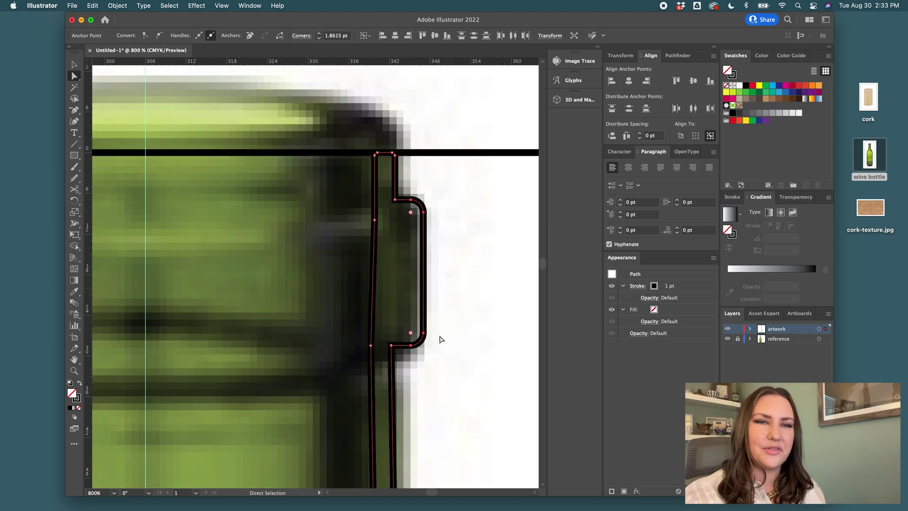
- Fine-tune the rounding of the lower and upper step corners individually
{"action": "left_click", "coordinate": [392, 347]}
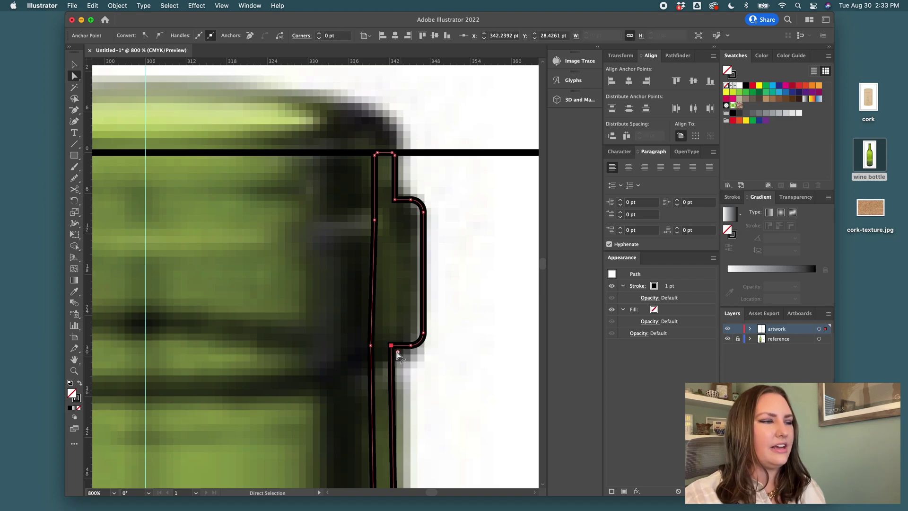
{"action": "left_click_drag", "start_coordinate": [399, 352], "coordinate": [396, 353]}
{"action": "left_click", "coordinate": [395, 200]}
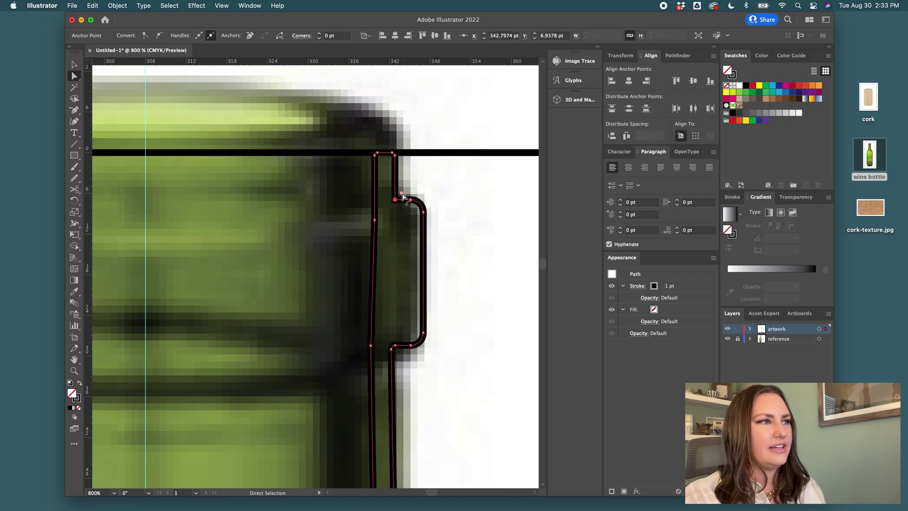
{"action": "left_click_drag", "start_coordinate": [402, 195], "coordinate": [403, 200]}
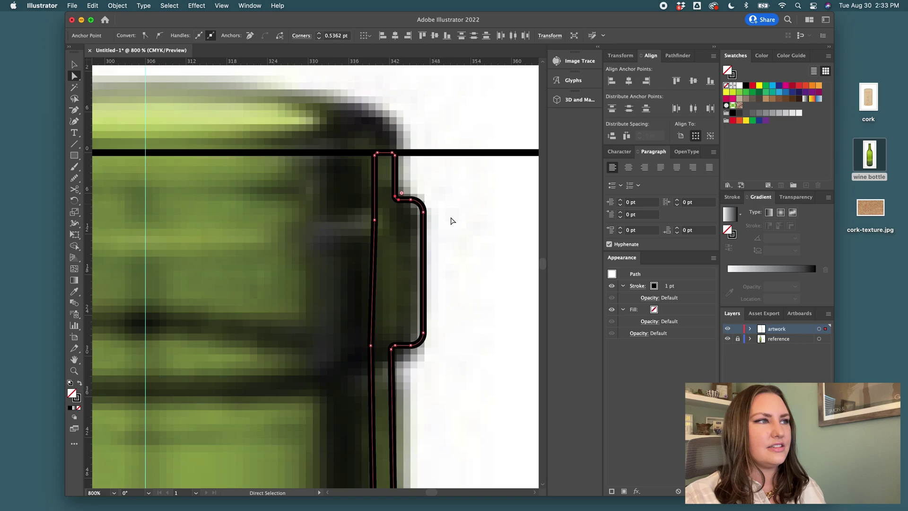
- Select the outline at the bottle's base and raise its base anchor about 12.6 pt
{"action": "key", "text": "v"}
{"action": "left_click", "coordinate": [499, 208]}
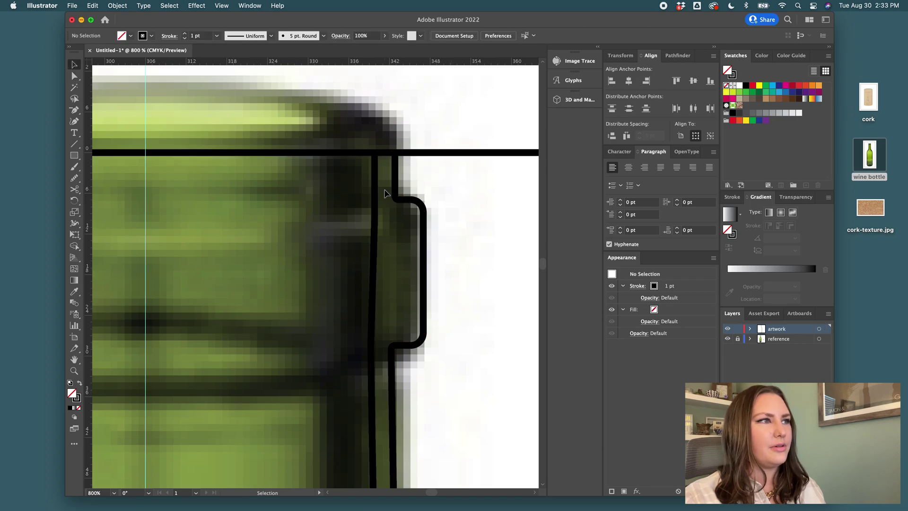
{"action": "scroll", "coordinate": [489, 307], "scroll_direction": "down", "scroll_amount": 7}
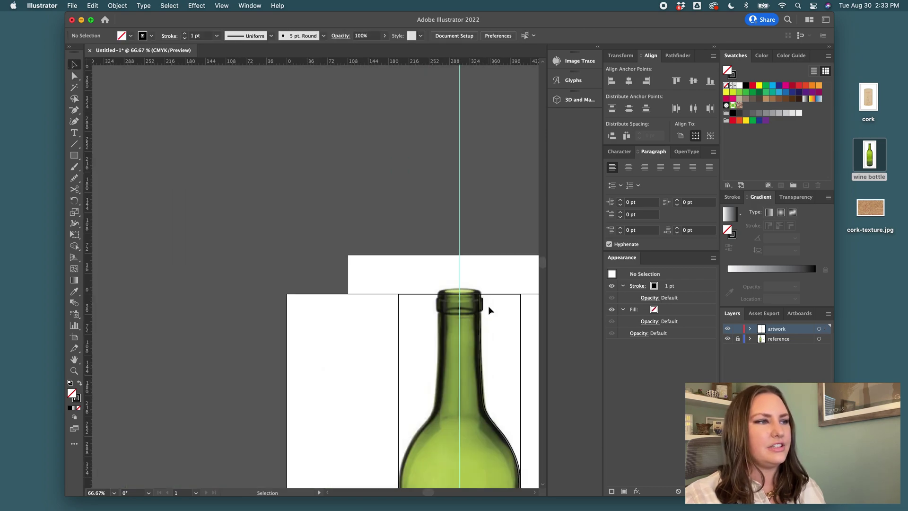
{"action": "scroll", "coordinate": [489, 305], "scroll_direction": "down", "scroll_amount": 5}
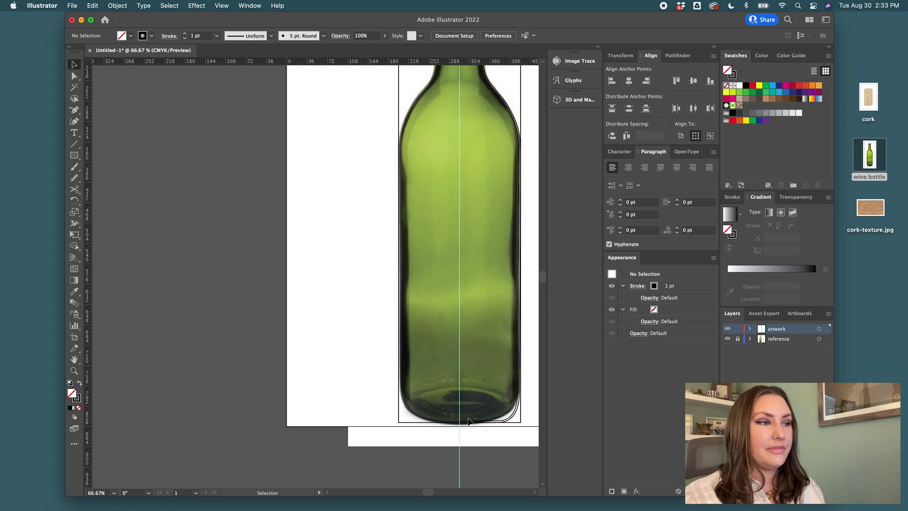
{"action": "scroll", "coordinate": [476, 422], "scroll_direction": "up", "scroll_amount": 2}
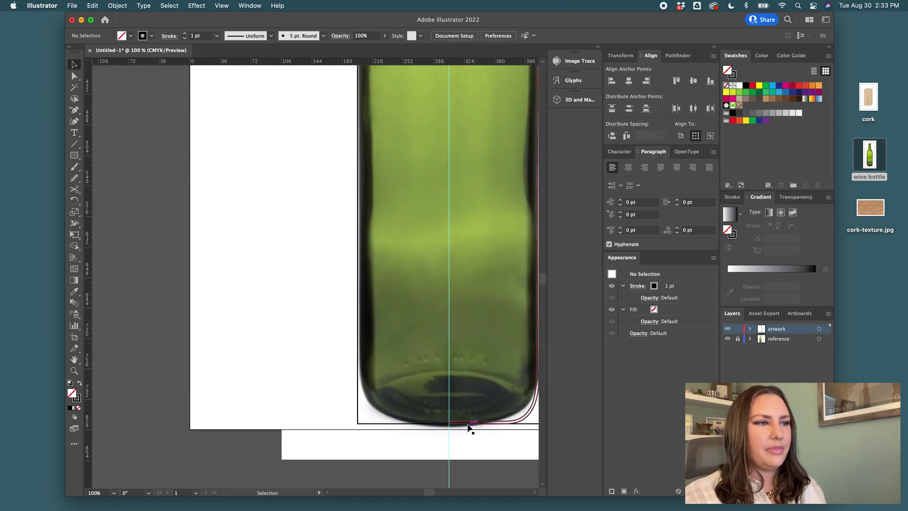
{"action": "scroll", "coordinate": [470, 427], "scroll_direction": "up", "scroll_amount": 1}
{"action": "left_click", "coordinate": [436, 422]}
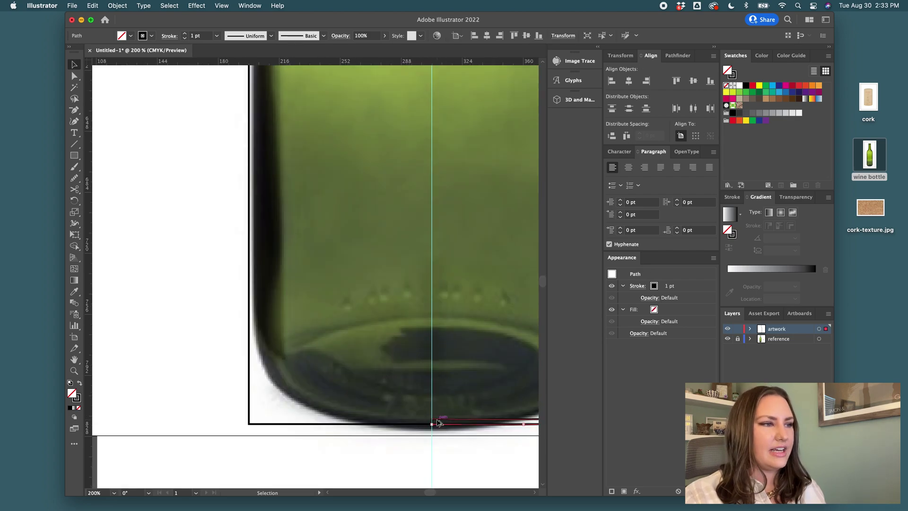
{"action": "scroll", "coordinate": [438, 422], "scroll_direction": "up", "scroll_amount": 3}
{"action": "key", "text": "a"}
{"action": "left_click", "coordinate": [428, 423]}
{"action": "scroll", "coordinate": [428, 423], "scroll_direction": "down", "scroll_amount": 1}
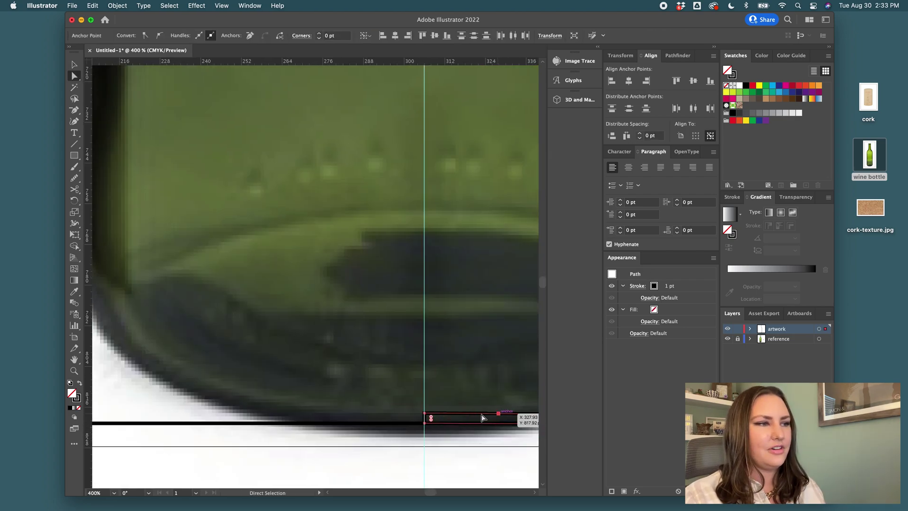
{"action": "left_click_drag", "start_coordinate": [425, 414], "coordinate": [428, 373]}
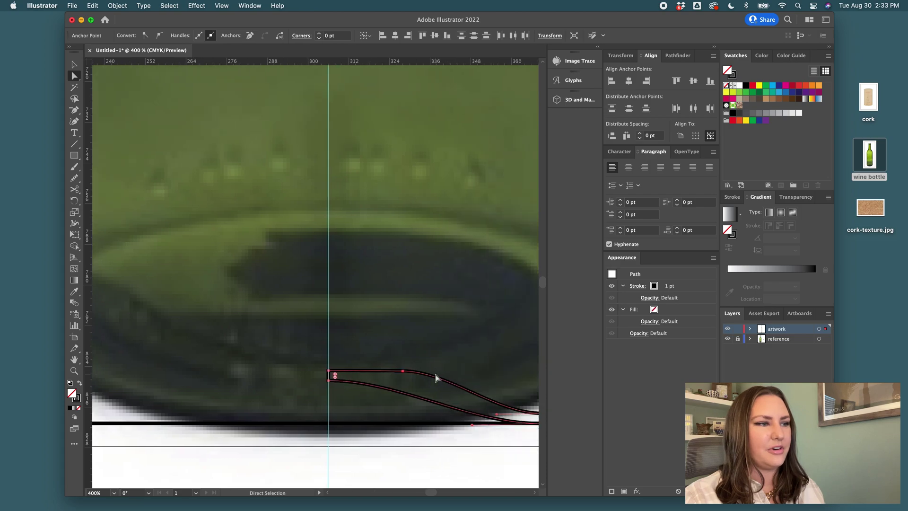
- Nudge the base outline's top-left anchor up and smooth its top edge with the Smooth tool
{"action": "key", "text": "super+minus"}
{"action": "key", "text": "super+minus"}
{"action": "key", "text": "super+equal"}
{"action": "key", "text": "plus"}
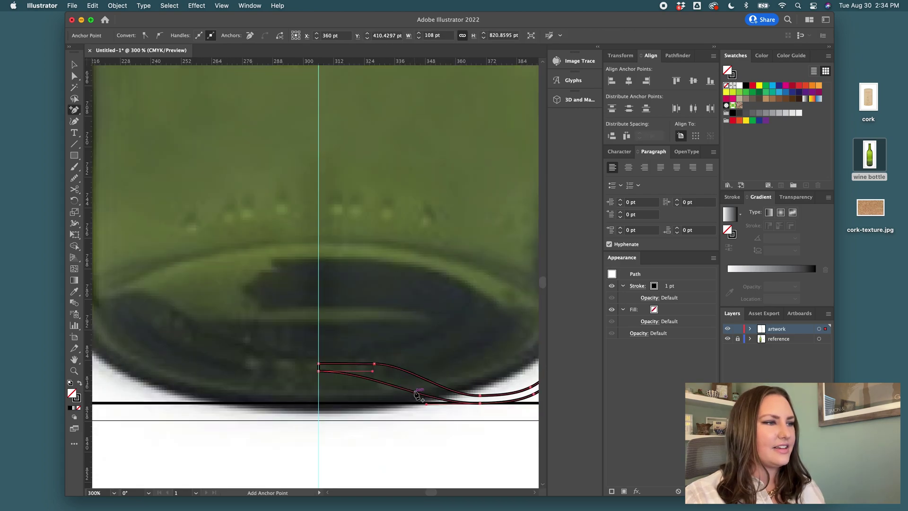
{"action": "key", "text": "a"}
{"action": "left_click_drag", "start_coordinate": [319, 364], "coordinate": [320, 360]}
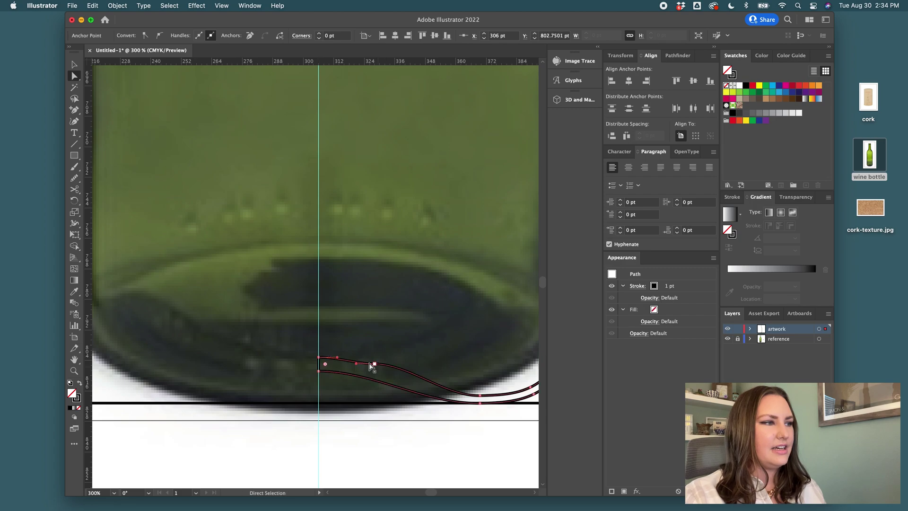
{"action": "left_click", "coordinate": [74, 178]}
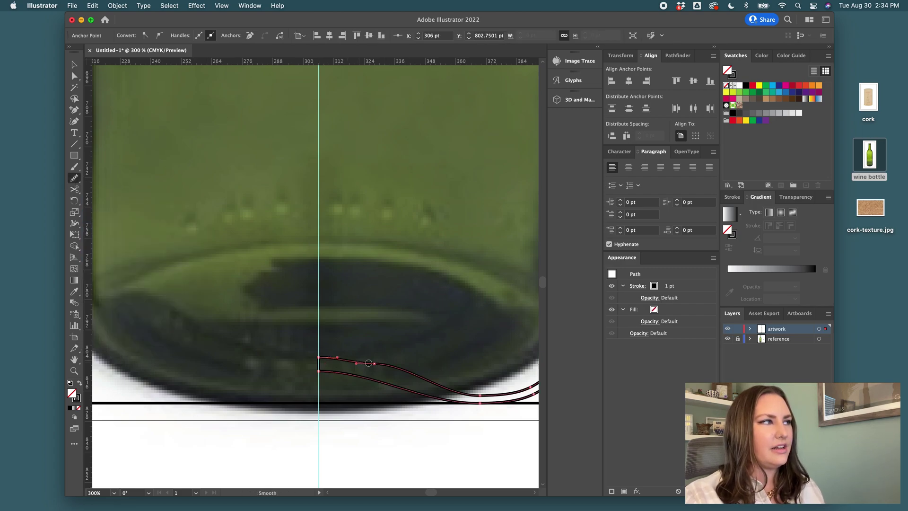
{"action": "left_click_drag", "start_coordinate": [369, 363], "coordinate": [458, 393]}
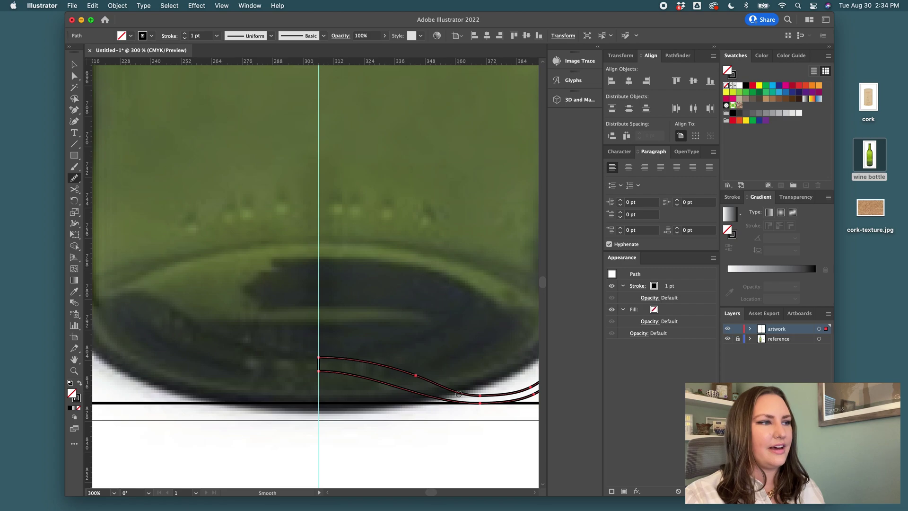
- Reshape the inner curve of the base near the bottom-right corner
{"action": "key", "text": "v"}
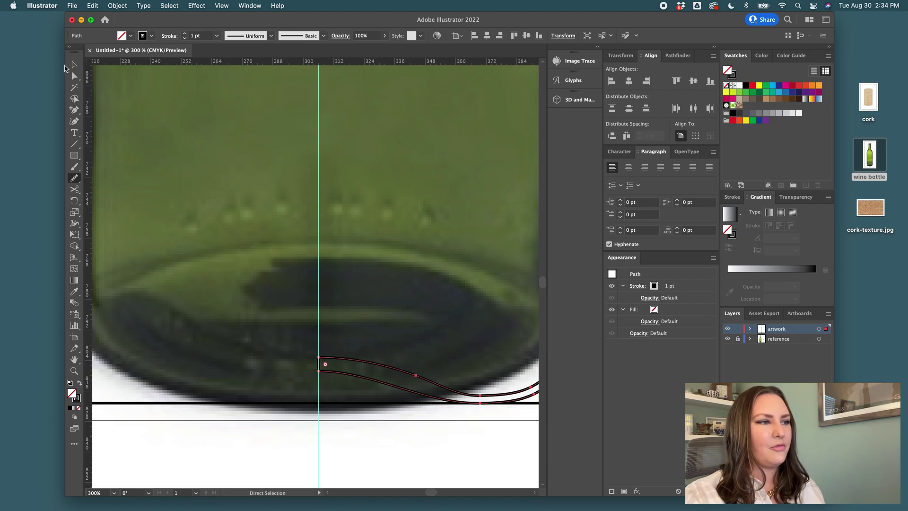
{"action": "scroll", "coordinate": [360, 312], "scroll_direction": "right", "scroll_amount": 5}
{"action": "key", "text": "a"}
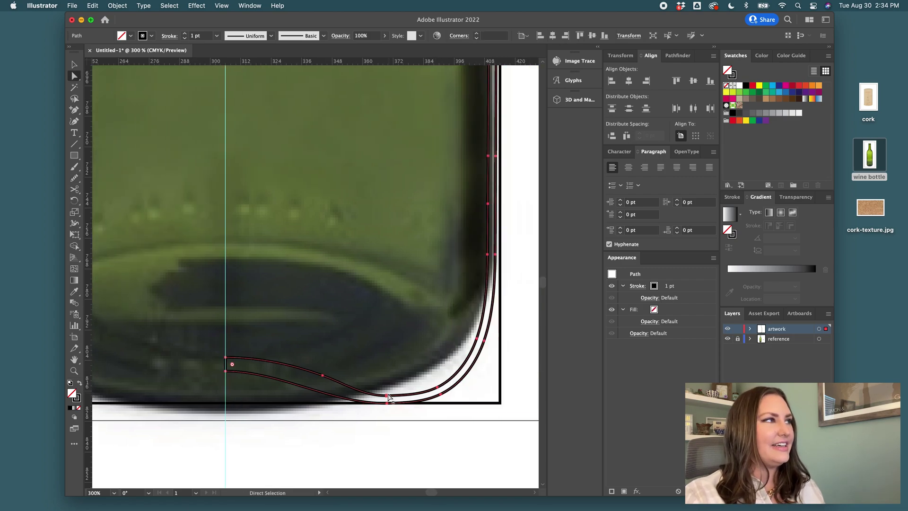
{"action": "left_click_drag", "start_coordinate": [436, 387], "coordinate": [428, 376]}
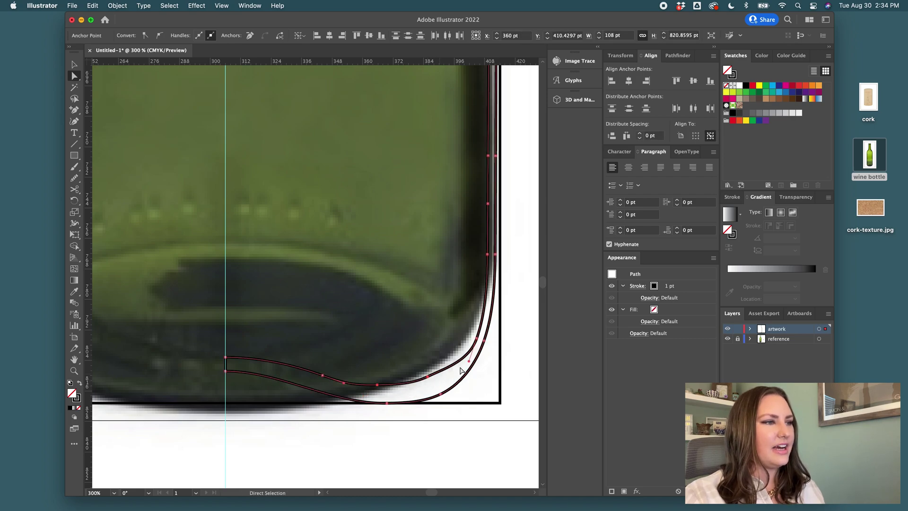
- Smooth the bottle's bottom curve with two Smooth tool sweeps, then view the whole bottle
{"action": "left_click", "coordinate": [75, 178]}
{"action": "mouse_move", "coordinate": [435, 370]}
{"action": "left_mouse_down"}
{"action": "mouse_move", "coordinate": [324, 371]}
{"action": "mouse_move", "coordinate": [473, 343]}
{"action": "mouse_move", "coordinate": [485, 303]}
{"action": "mouse_move", "coordinate": [325, 381]}
{"action": "left_mouse_up"}
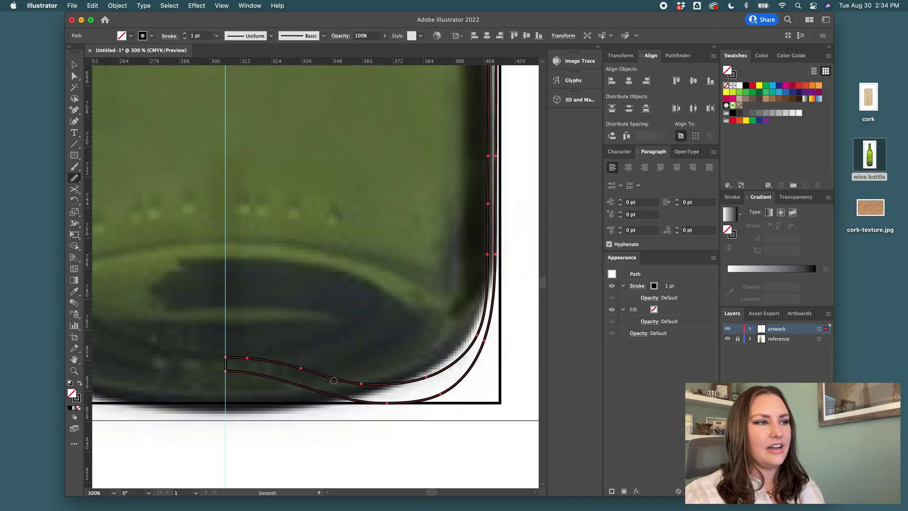
{"action": "mouse_move", "coordinate": [247, 358]}
{"action": "left_mouse_down"}
{"action": "mouse_move", "coordinate": [350, 379]}
{"action": "mouse_move", "coordinate": [436, 369]}
{"action": "left_mouse_up"}
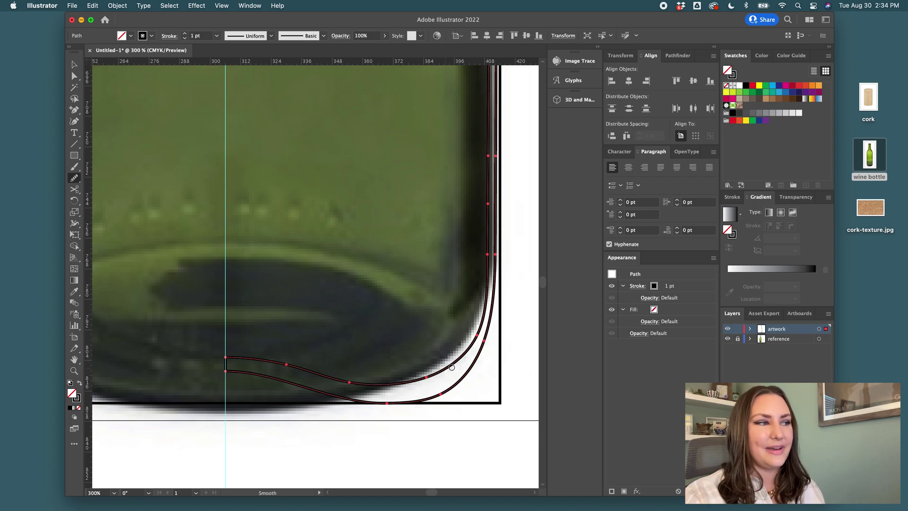
{"action": "key", "text": "a"}
{"action": "key", "text": "super+minus"}
{"action": "key", "text": "super+minus"}
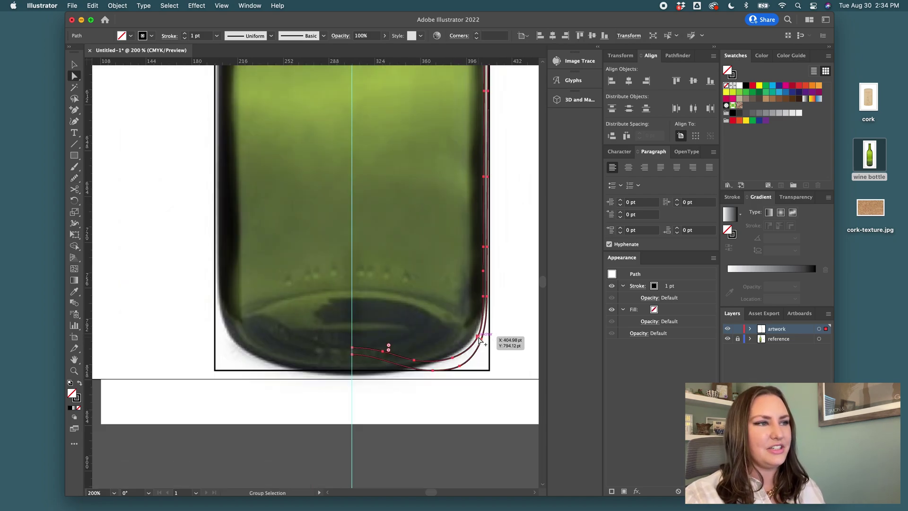
{"action": "key", "text": "super+minus"}
{"action": "key", "text": "super+minus"}
{"action": "left_click", "coordinate": [463, 415]}
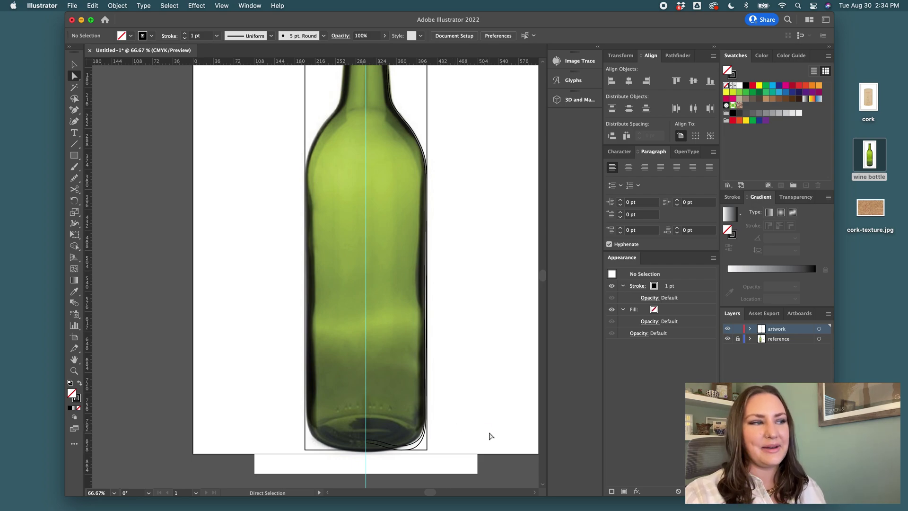
- Hide the reference photo layer and select all of the traced profile outline
{"action": "left_click", "coordinate": [729, 339]}
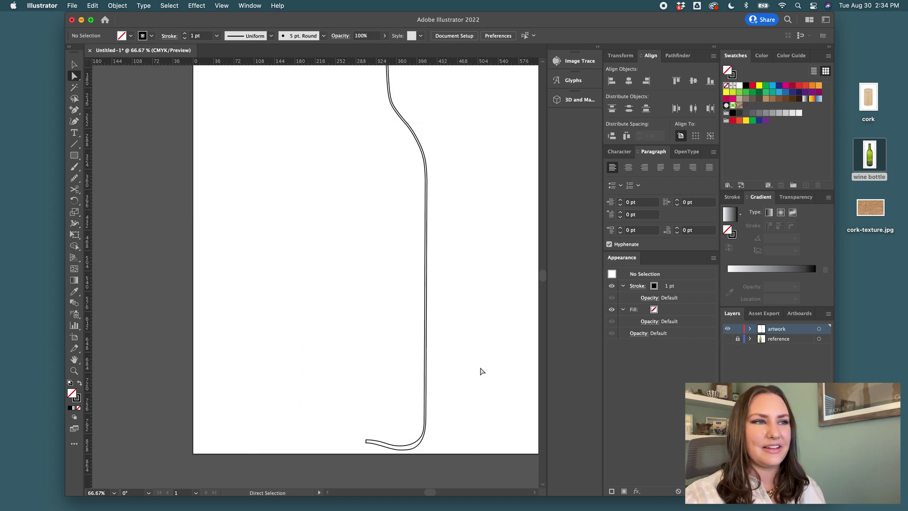
{"action": "key", "text": "super+minus"}
{"action": "key", "text": "super+a"}
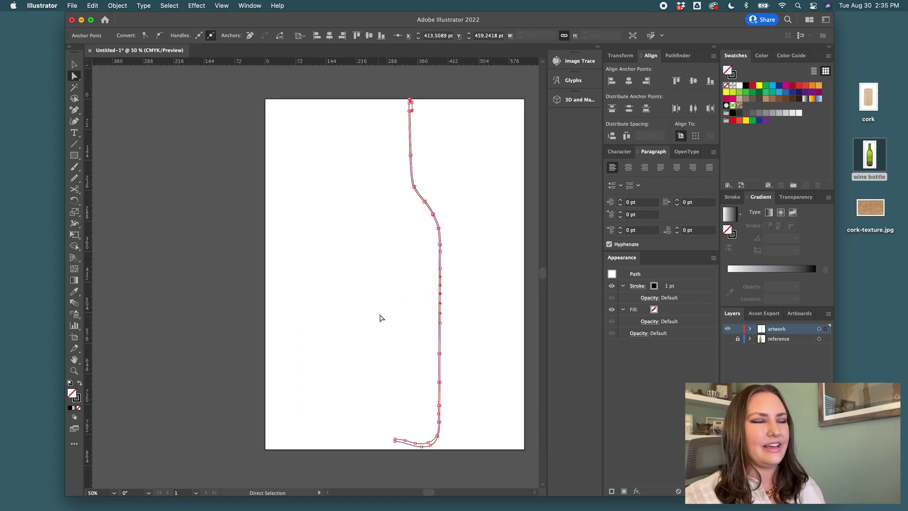
{"action": "key", "text": "v"}
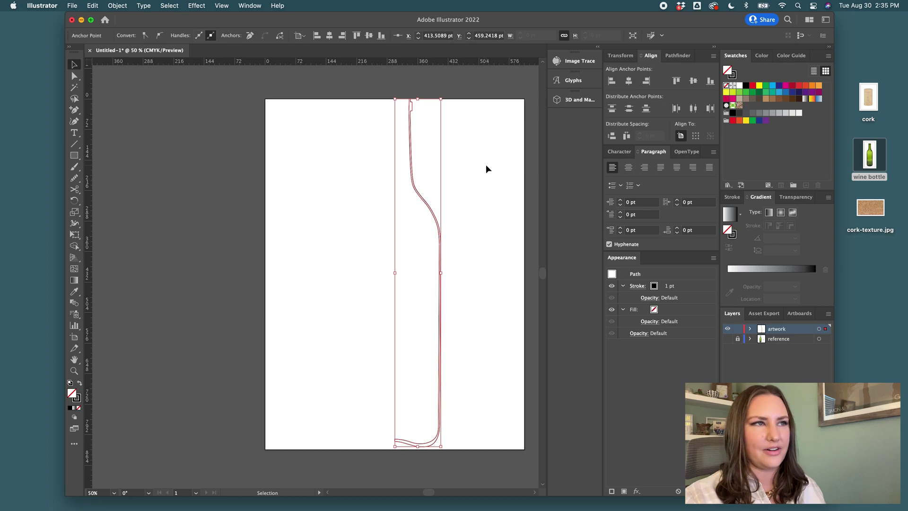
- Revolve the profile 360° via 3D and Materials and give the bottle a light grey fill
{"action": "left_click", "coordinate": [578, 101]}
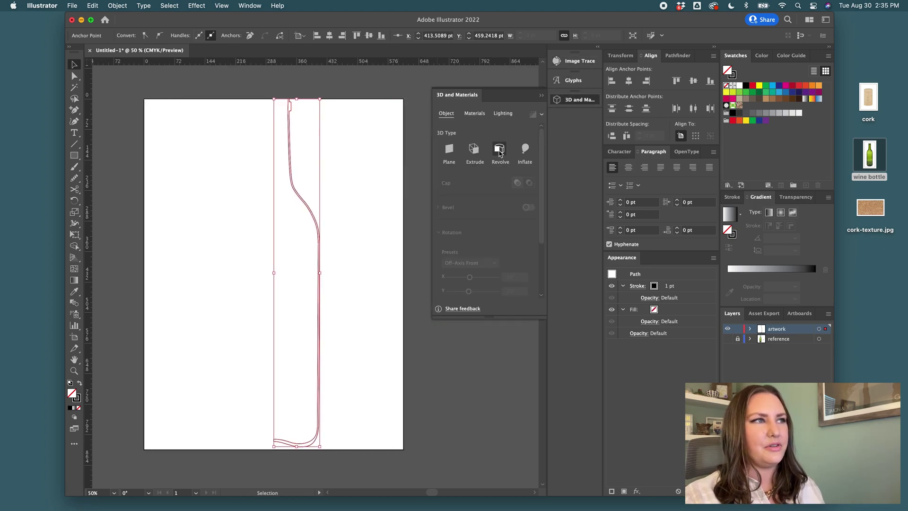
{"action": "left_click", "coordinate": [500, 149]}
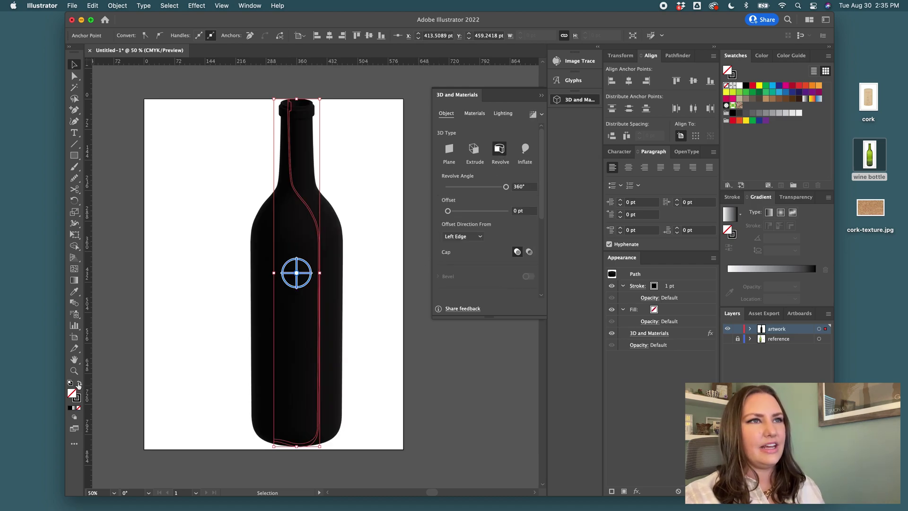
{"action": "left_click", "coordinate": [79, 385]}
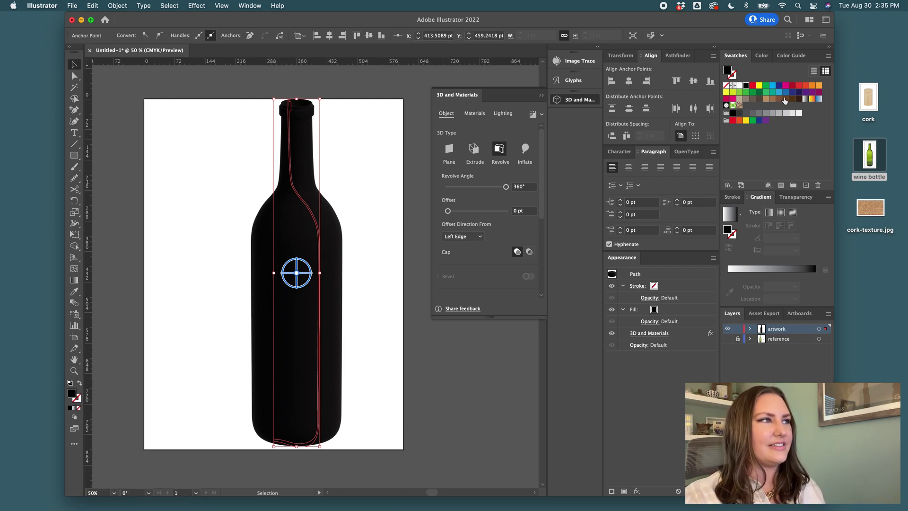
{"action": "left_click", "coordinate": [780, 114]}
{"action": "left_click", "coordinate": [400, 215]}
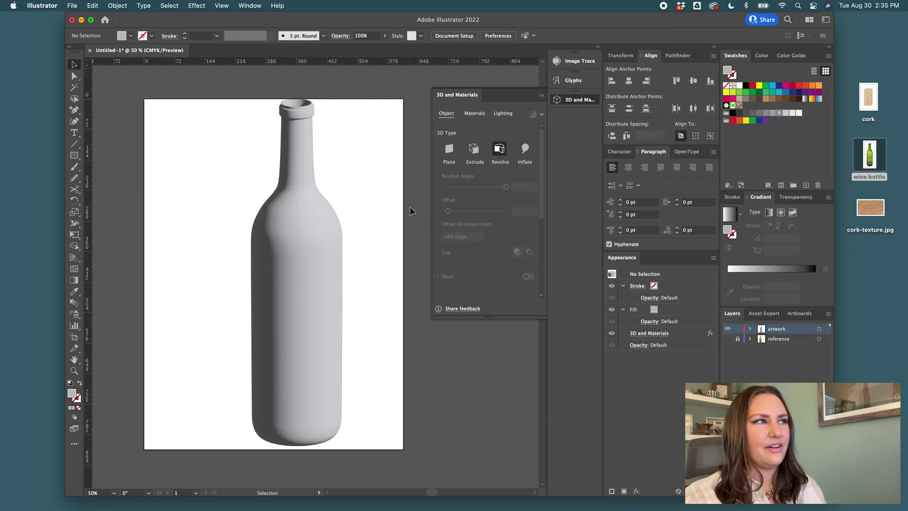
{"action": "scroll", "coordinate": [410, 211], "scroll_direction": "right", "scroll_amount": 2}
{"action": "left_click", "coordinate": [592, 103]}
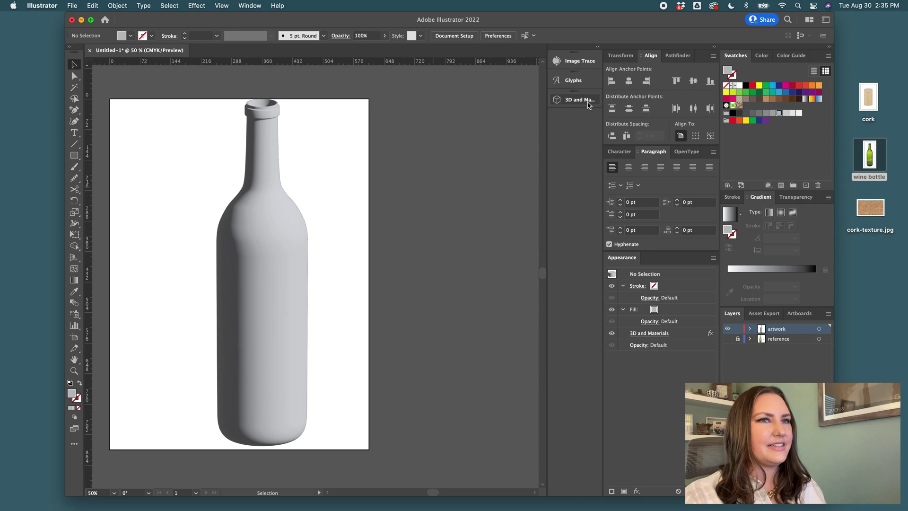
- Place the cork photo from the desktop into the document and move it beside the bottle neck
{"action": "left_click", "coordinate": [869, 98]}
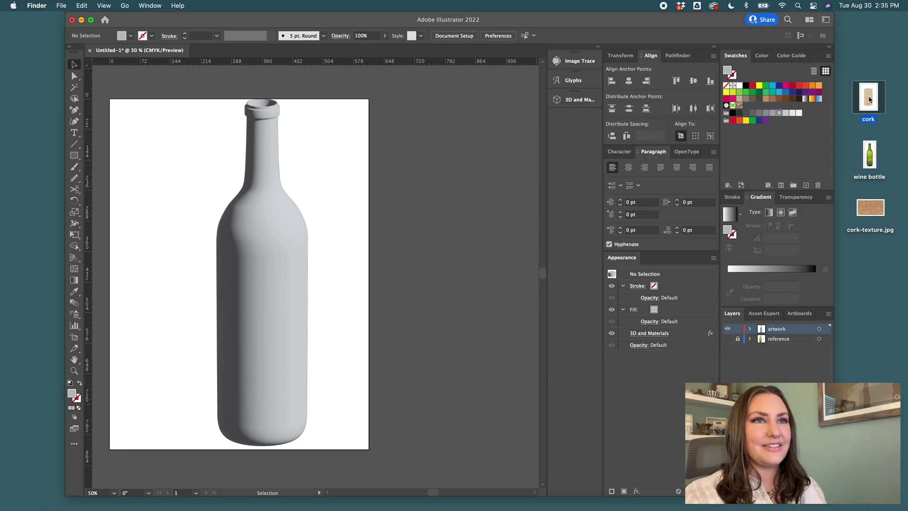
{"action": "left_click_drag", "start_coordinate": [869, 98], "coordinate": [416, 206]}
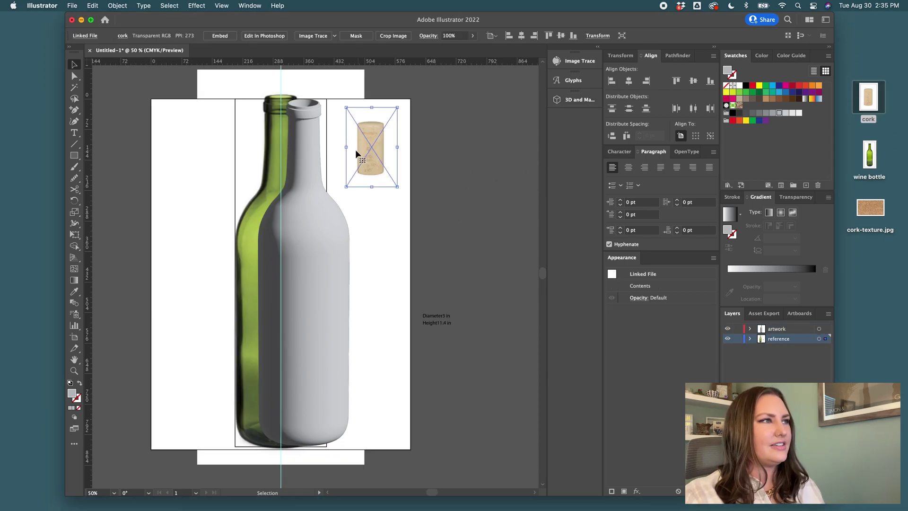
{"action": "scroll", "coordinate": [321, 155], "scroll_direction": "up", "scroll_amount": 2}
{"action": "scroll", "coordinate": [322, 154], "scroll_direction": "up", "scroll_amount": 2}
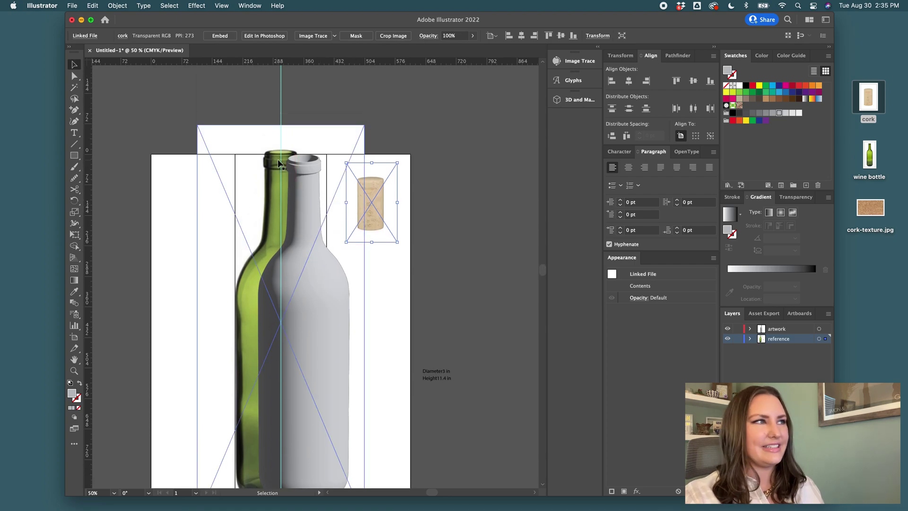
{"action": "key", "text": "super+1"}
{"action": "left_click_drag", "start_coordinate": [457, 227], "coordinate": [298, 99]}
{"action": "left_click", "coordinate": [727, 333]}
- Set the cork photo's blend mode to Multiply and resize it to fit the bottle neck
{"action": "scroll", "coordinate": [298, 99], "scroll_direction": "up", "scroll_amount": 2}
{"action": "left_click", "coordinate": [428, 36]}
{"action": "left_click", "coordinate": [350, 51]}
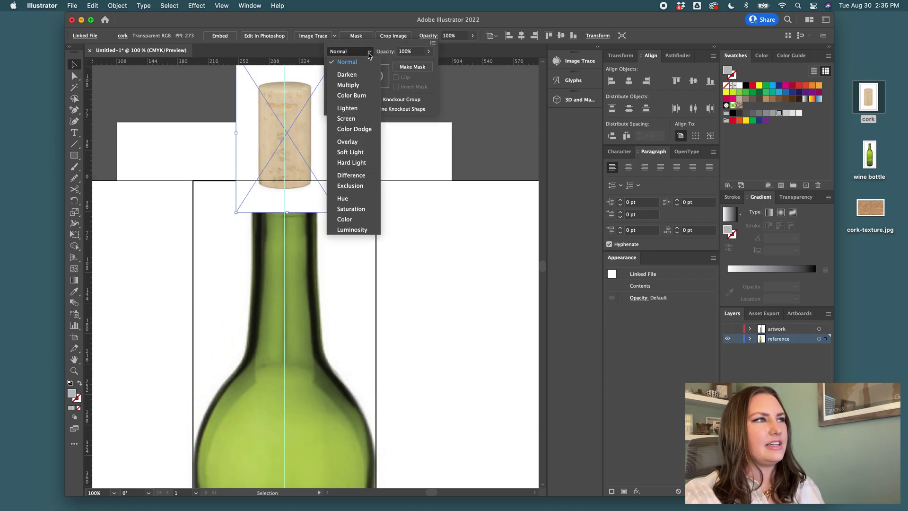
{"action": "left_click", "coordinate": [348, 84]}
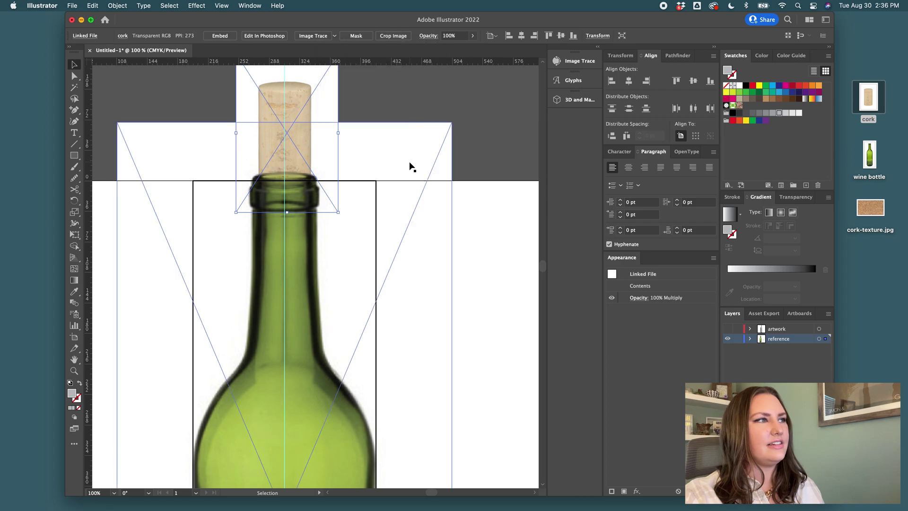
{"action": "scroll", "coordinate": [314, 230], "scroll_direction": "up", "scroll_amount": 2}
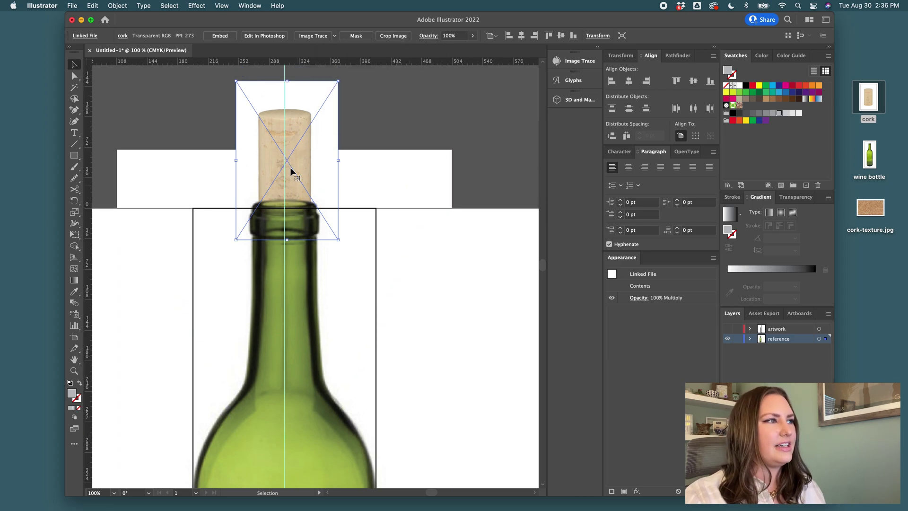
{"action": "left_click_drag", "start_coordinate": [289, 83], "coordinate": [290, 87]}
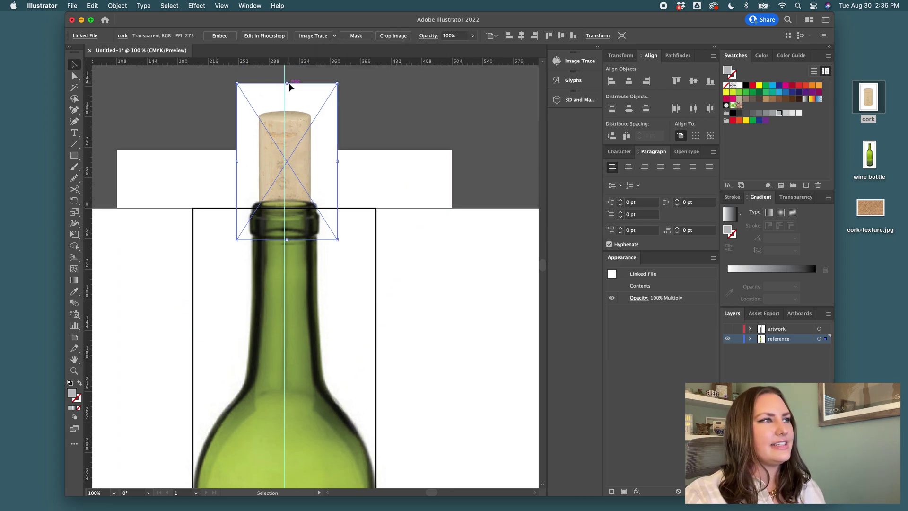
{"action": "left_click", "coordinate": [385, 137]}
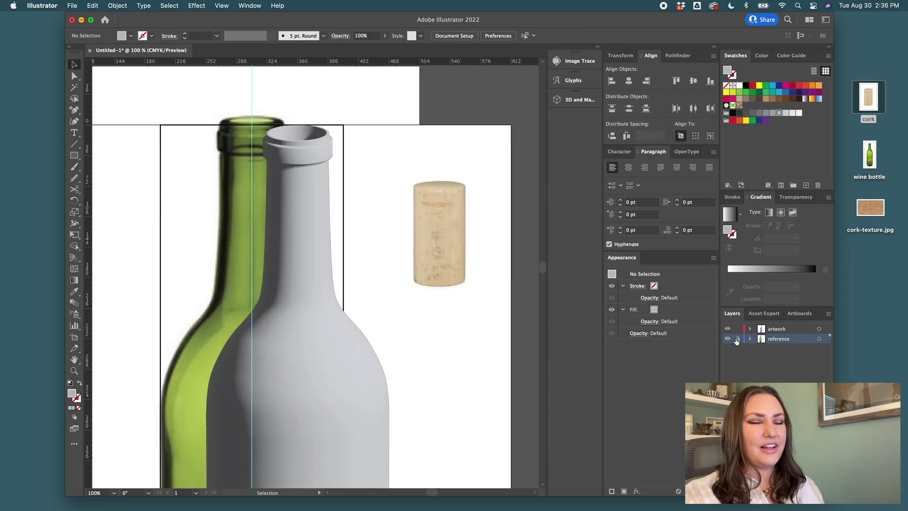
- Add a vertical guide through the cork's centre, discarding a first rectangle drawn over the cork
{"action": "left_click", "coordinate": [785, 330]}
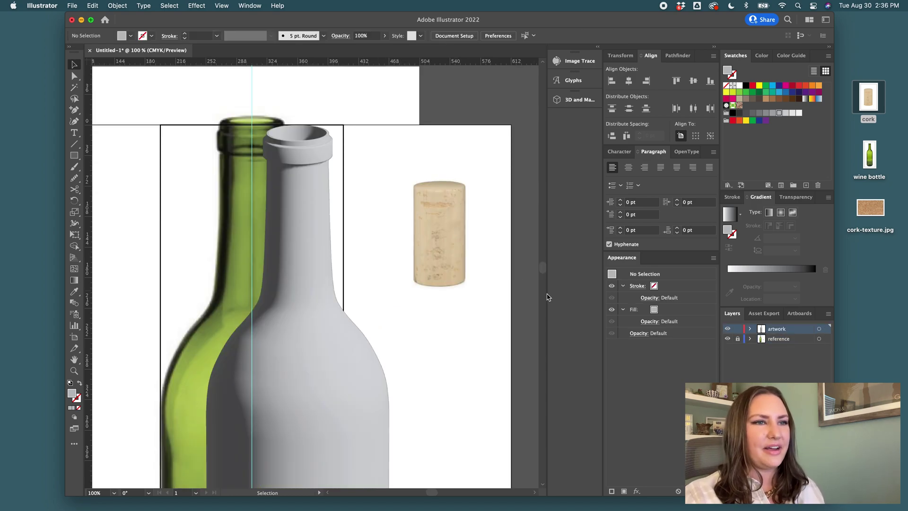
{"action": "scroll", "coordinate": [470, 216], "scroll_direction": "up", "scroll_amount": 1}
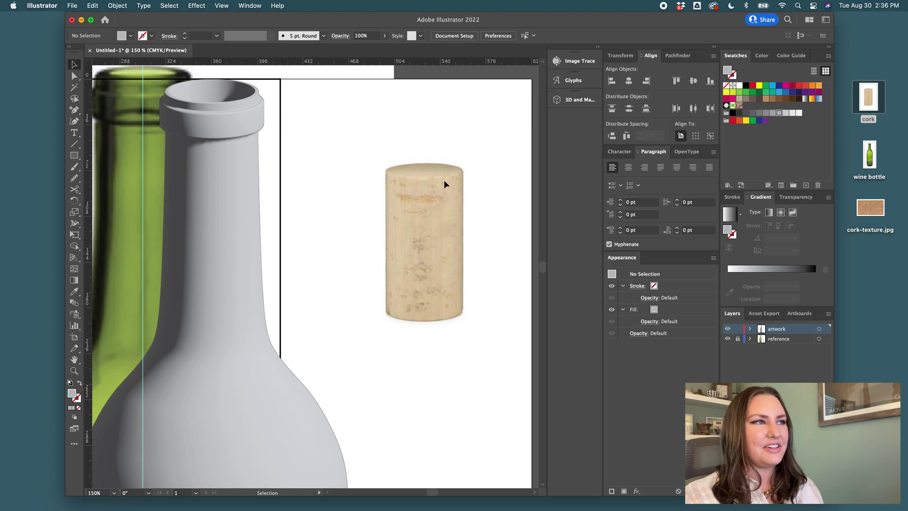
{"action": "key", "text": "super+alt+2"}
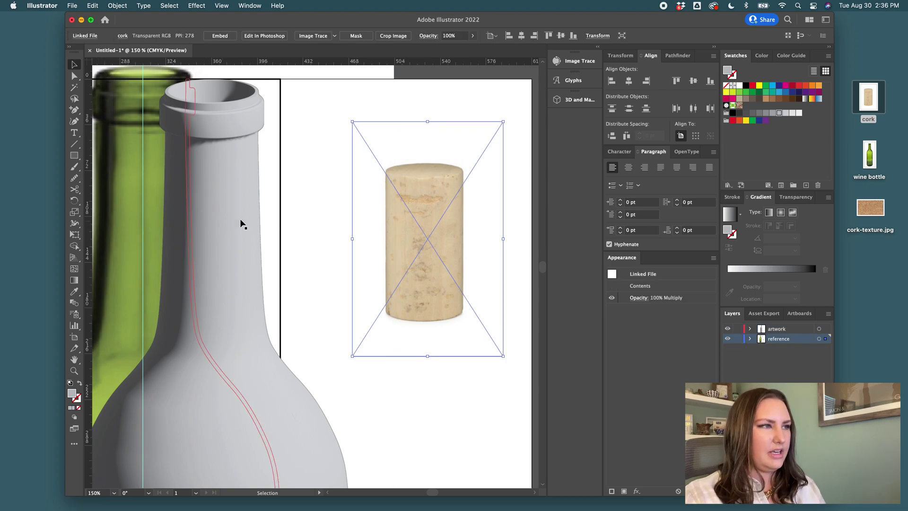
{"action": "key", "text": "m"}
{"action": "left_click_drag", "start_coordinate": [386, 166], "coordinate": [463, 317]}
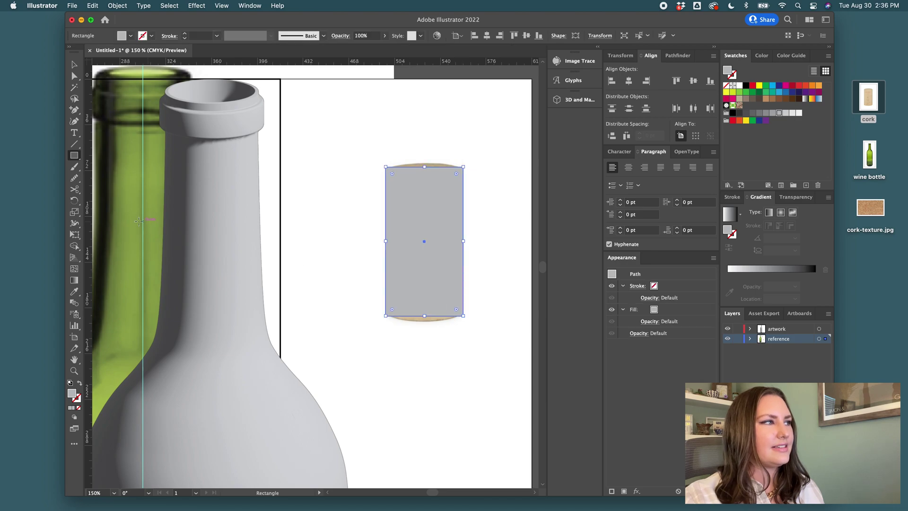
{"action": "left_click_drag", "start_coordinate": [88, 220], "coordinate": [424, 243]}
{"action": "key", "text": "v"}
{"action": "left_click", "coordinate": [447, 228]}
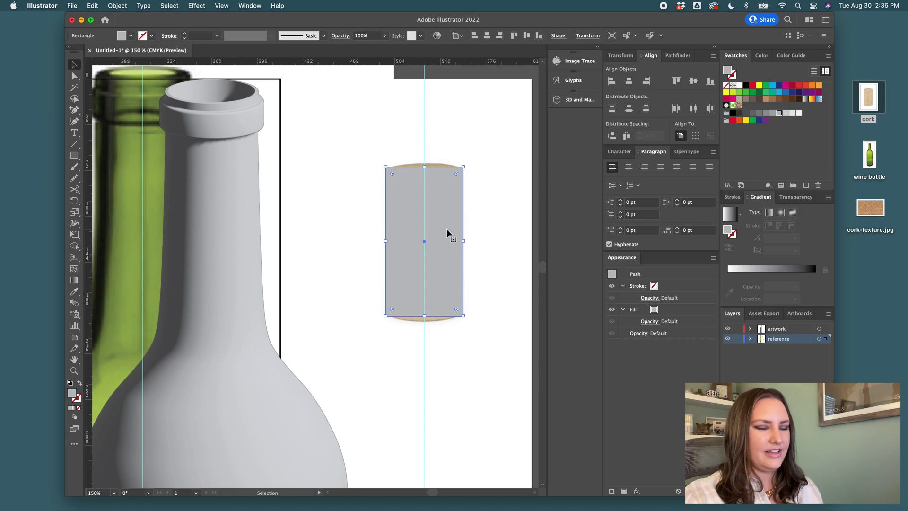
{"action": "key", "text": "Delete"}
- Draw a rectangle over the cork's right half and round its right corners to 3.27 pt
{"action": "key", "text": "m"}
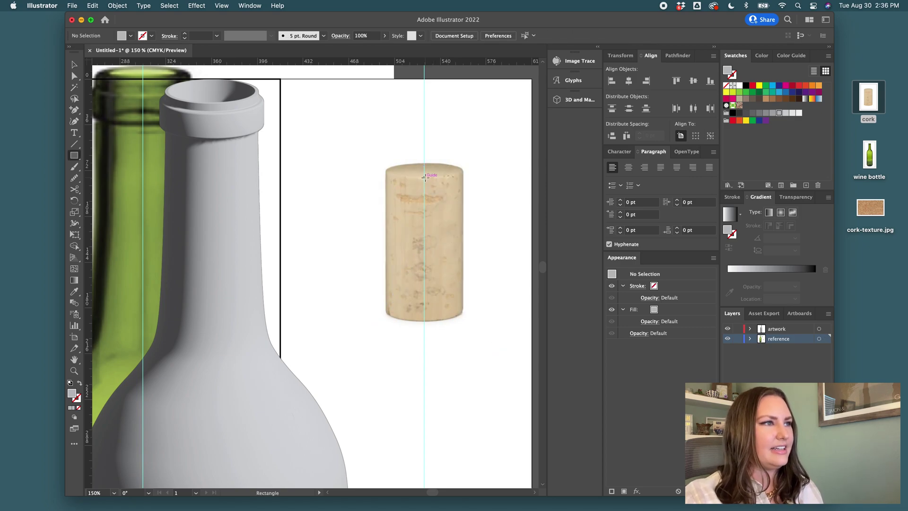
{"action": "mouse_move", "coordinate": [424, 178]}
{"action": "left_mouse_down"}
{"action": "mouse_move", "coordinate": [461, 246]}
{"action": "mouse_move", "coordinate": [464, 322]}
{"action": "left_mouse_up"}
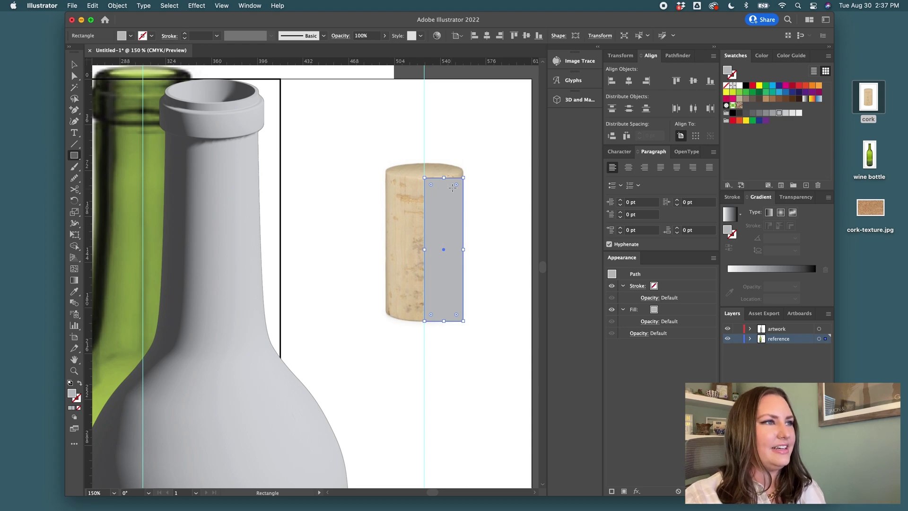
{"action": "left_click", "coordinate": [462, 179], "text": "super"}
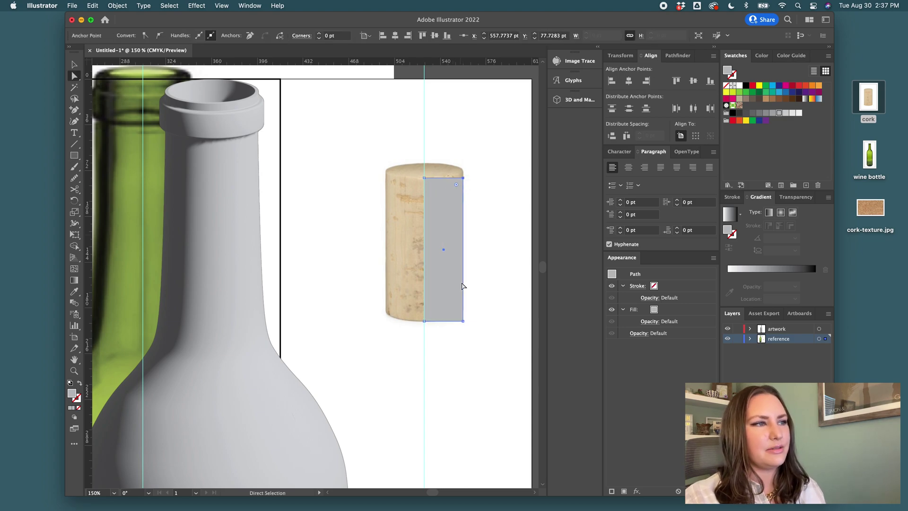
{"action": "left_click", "coordinate": [462, 321], "text": "shift"}
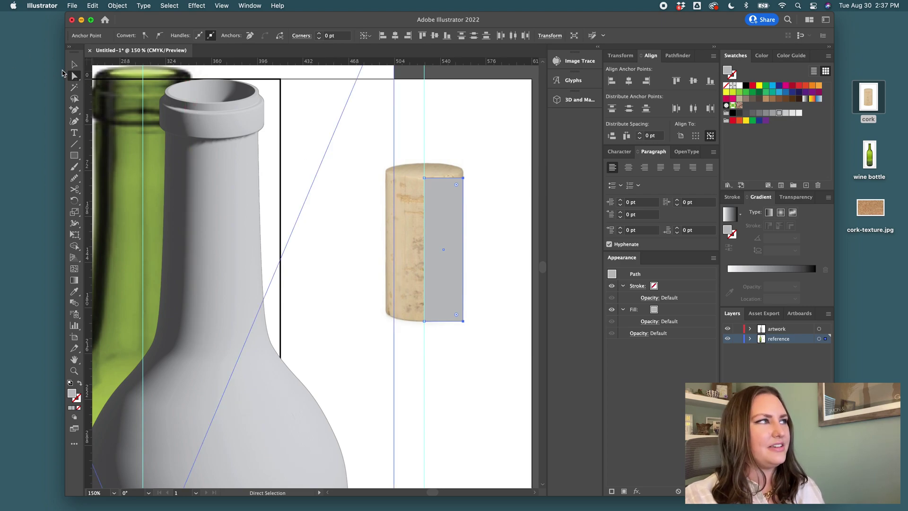
{"action": "left_click", "coordinate": [74, 75]}
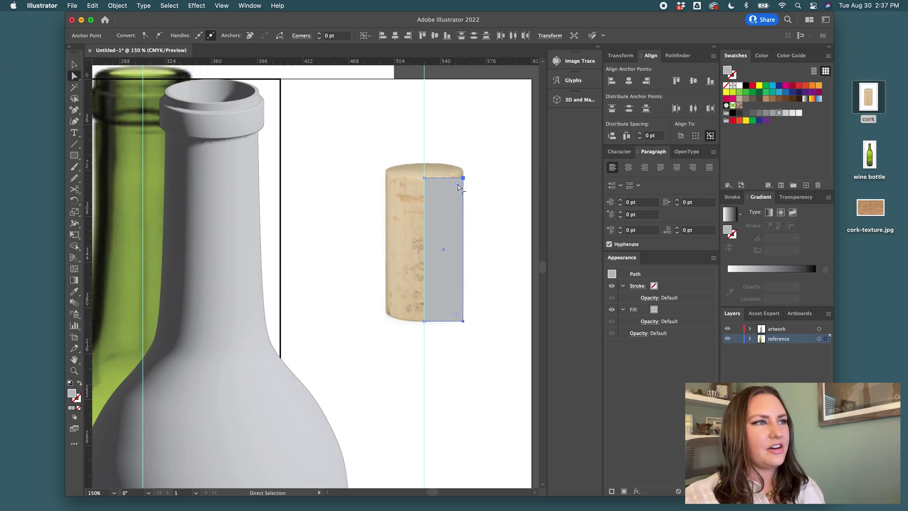
{"action": "left_click_drag", "start_coordinate": [456, 185], "coordinate": [459, 186]}
- Revolve the cork rectangle into a grey 3D cylinder, zoom to 100%, and reselect it
{"action": "key", "text": "v"}
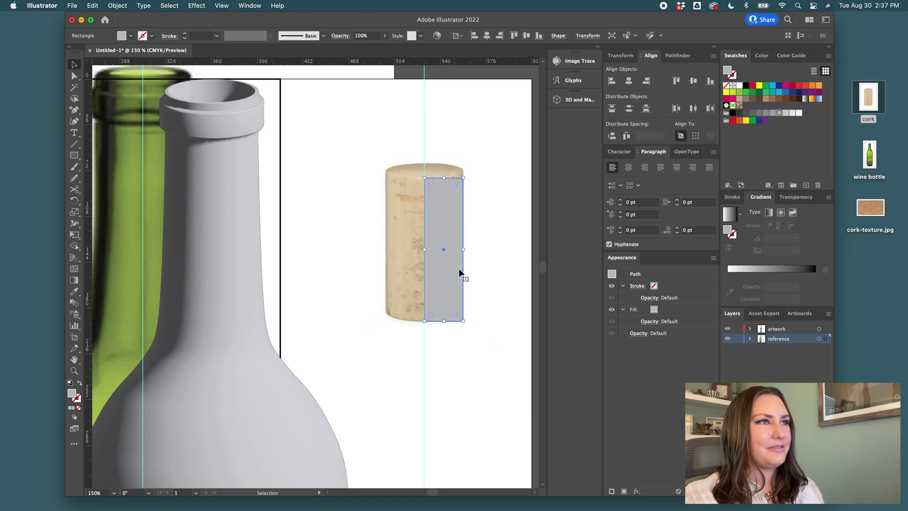
{"action": "left_click", "coordinate": [575, 99]}
{"action": "scroll", "coordinate": [325, 229], "scroll_direction": "right", "scroll_amount": 5}
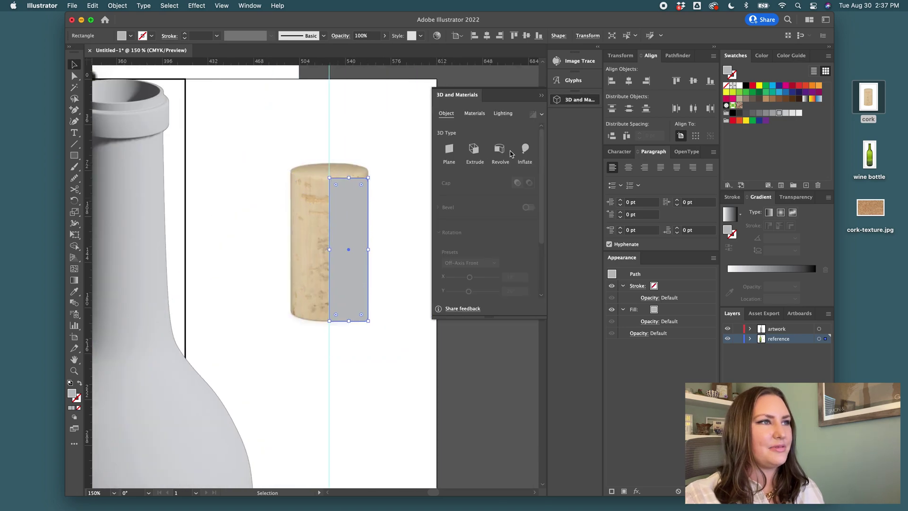
{"action": "left_click", "coordinate": [501, 149]}
{"action": "left_click", "coordinate": [402, 371]}
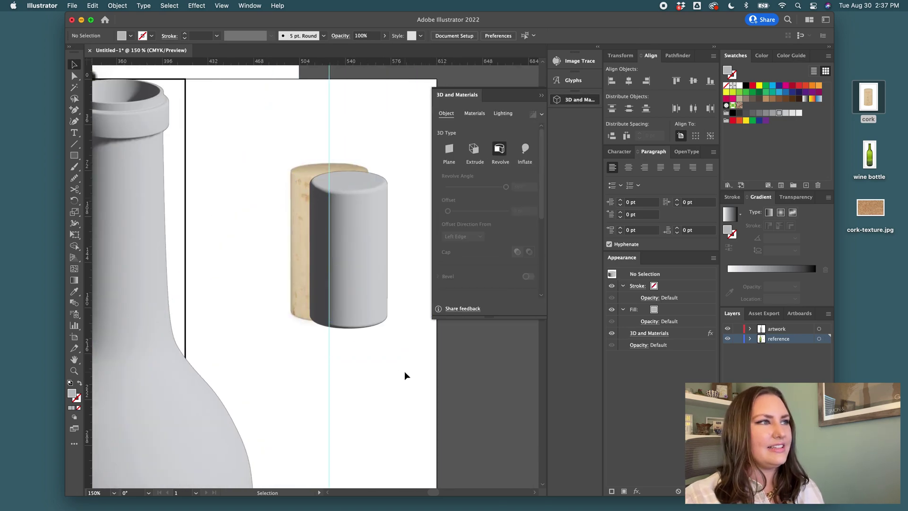
{"action": "left_click", "coordinate": [375, 269]}
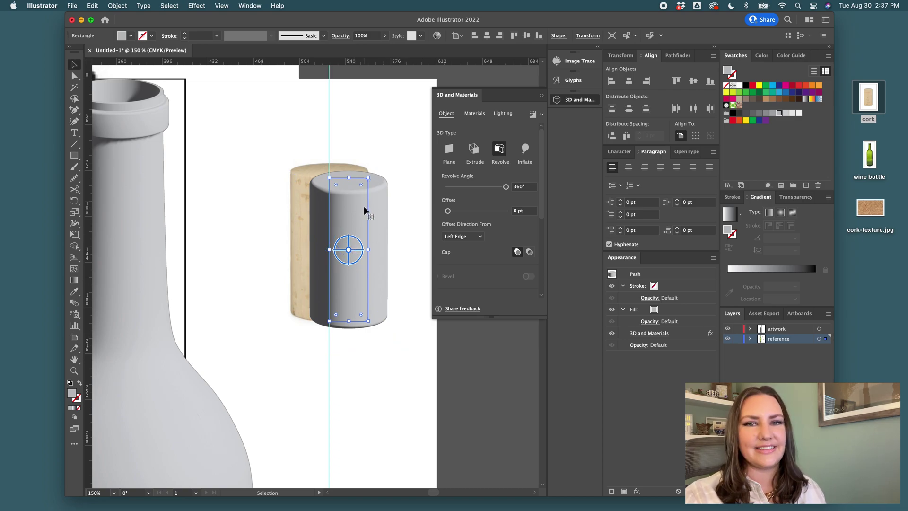
{"action": "key", "text": "super+minus"}
{"action": "left_click", "coordinate": [460, 350]}
{"action": "scroll", "coordinate": [457, 349], "scroll_direction": "down", "scroll_amount": 3}
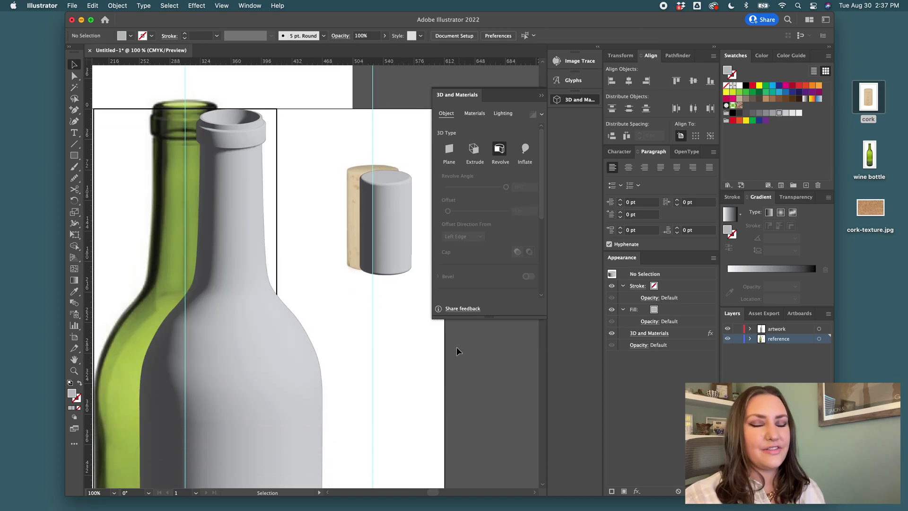
{"action": "left_click", "coordinate": [387, 219]}
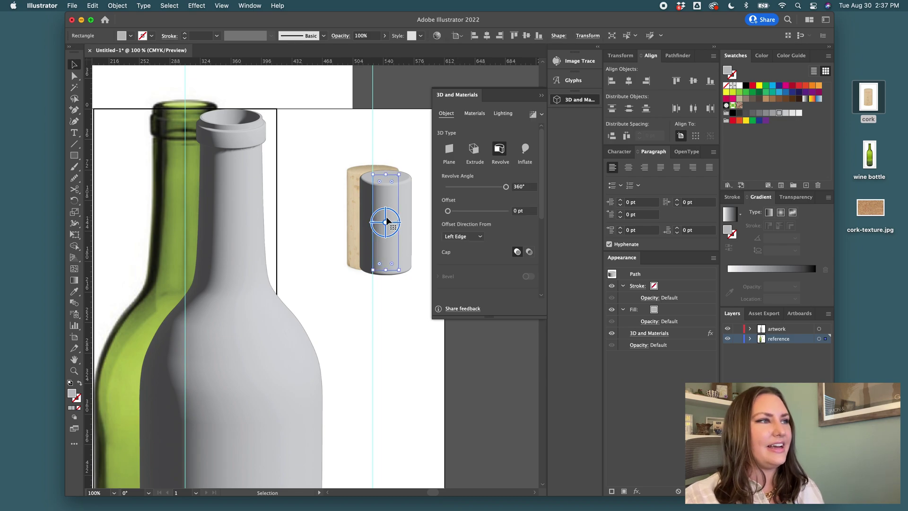
- Select both the cork cylinder and the bottle and add them to Export Selection
{"action": "left_click", "coordinate": [72, 6]}
{"action": "left_click", "coordinate": [112, 207]}
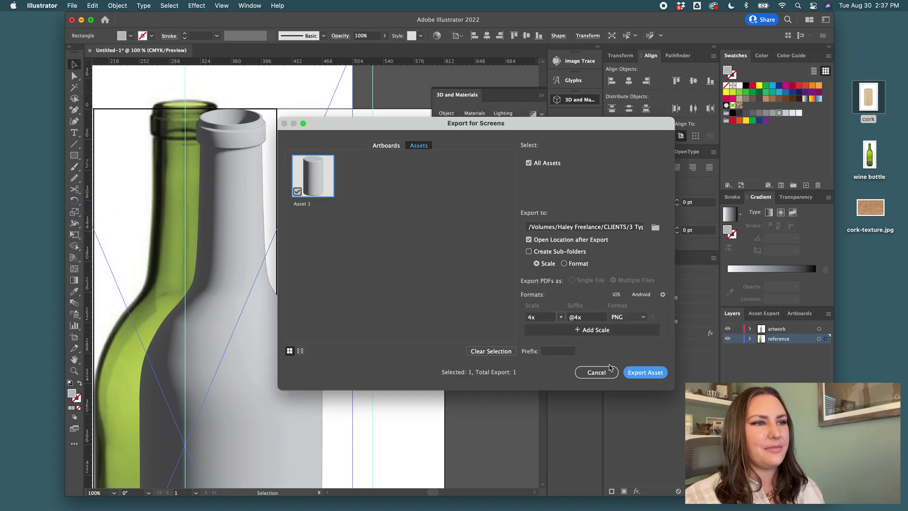
{"action": "left_click", "coordinate": [597, 372]}
{"action": "left_click", "coordinate": [220, 209]}
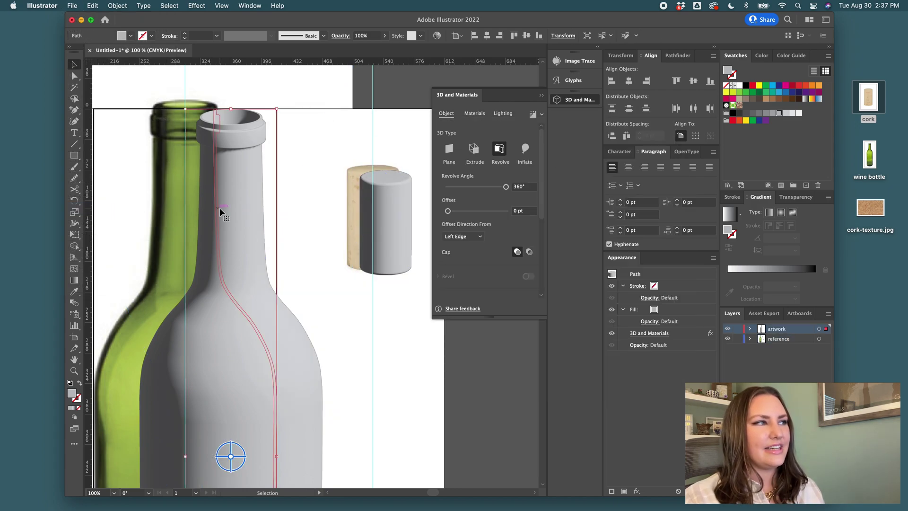
{"action": "left_click", "coordinate": [72, 6]}
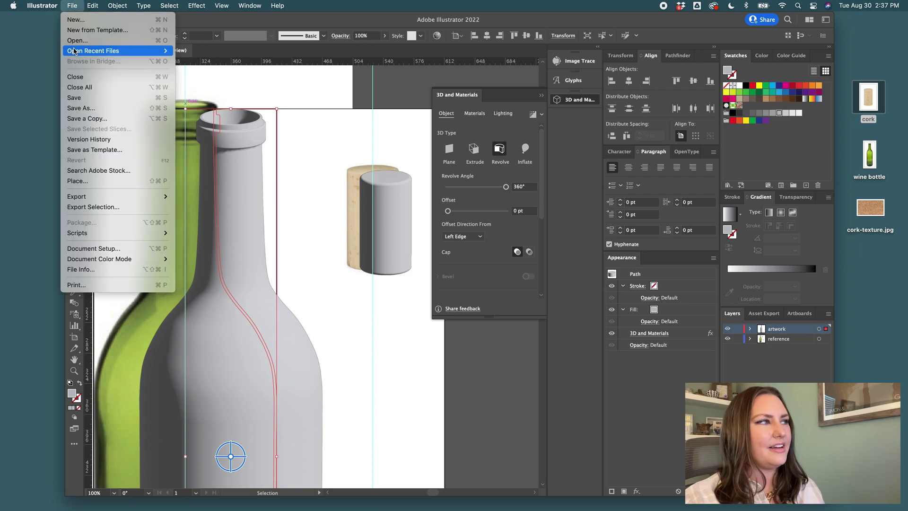
{"action": "left_click", "coordinate": [130, 207]}
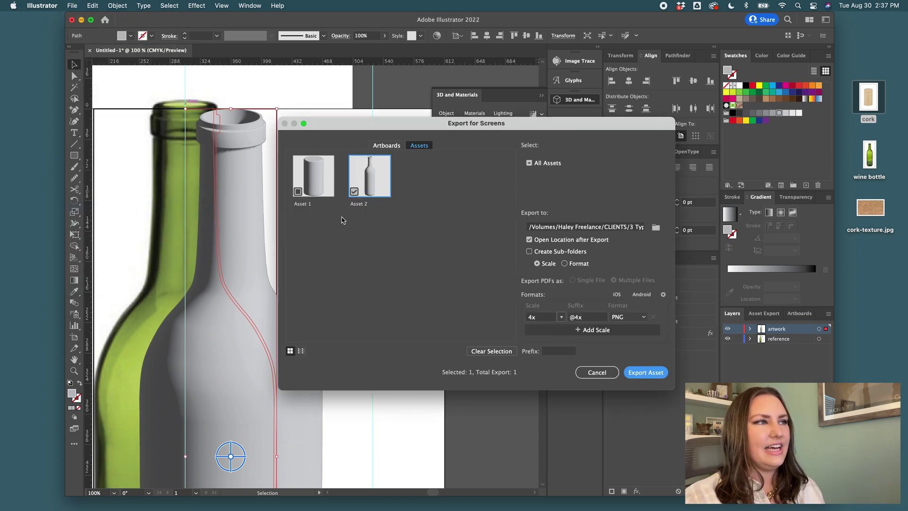
- Name the assets cork and wine-bottle and export both in OBJ format
{"action": "double_click", "coordinate": [304, 204]}
{"action": "type", "text": "cork"}
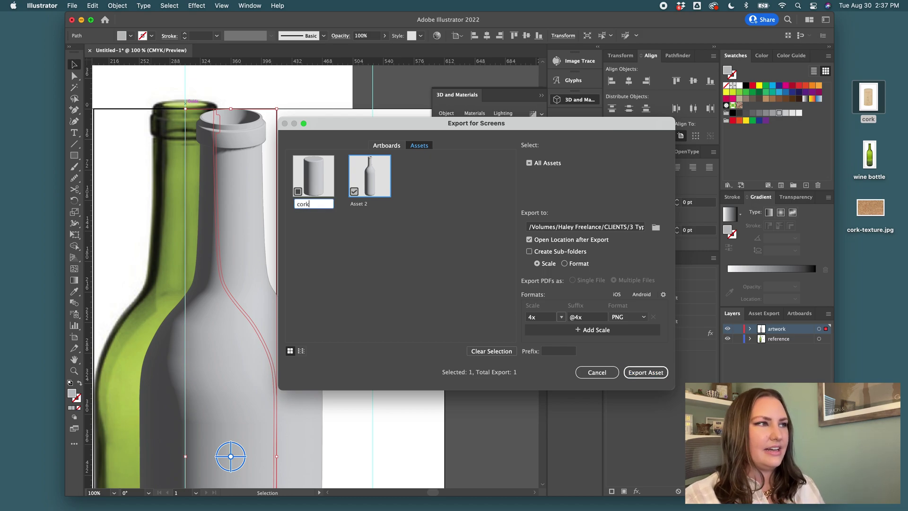
{"action": "double_click", "coordinate": [358, 206]}
{"action": "type", "text": "bot"}
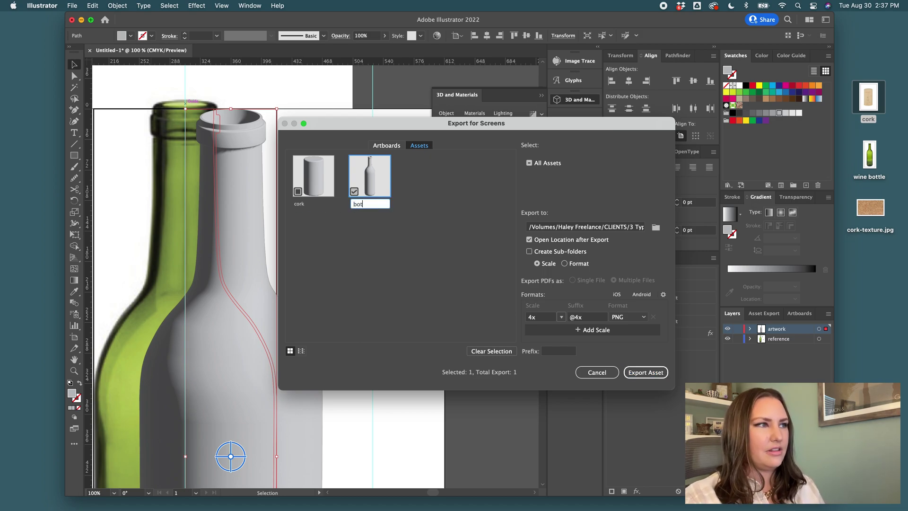
{"action": "type", "text": "wine-"}
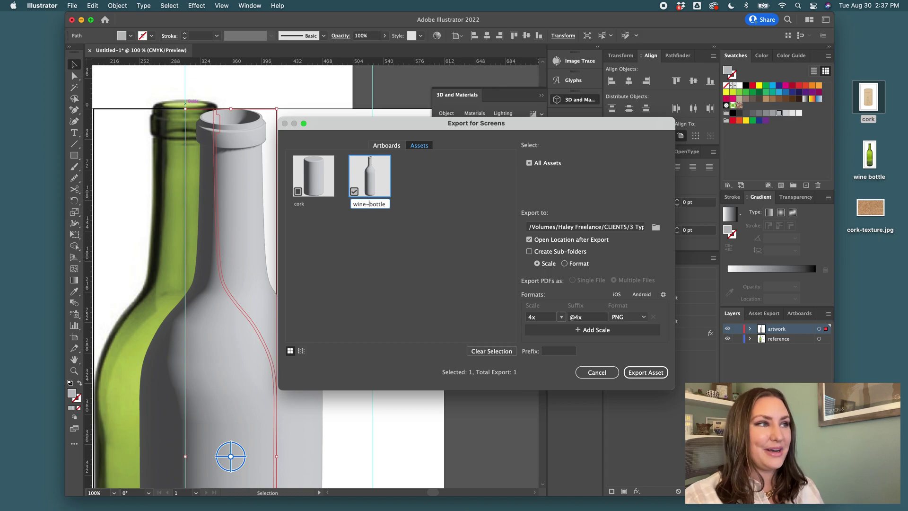
{"action": "key", "text": "Return"}
{"action": "left_click", "coordinate": [307, 187]}
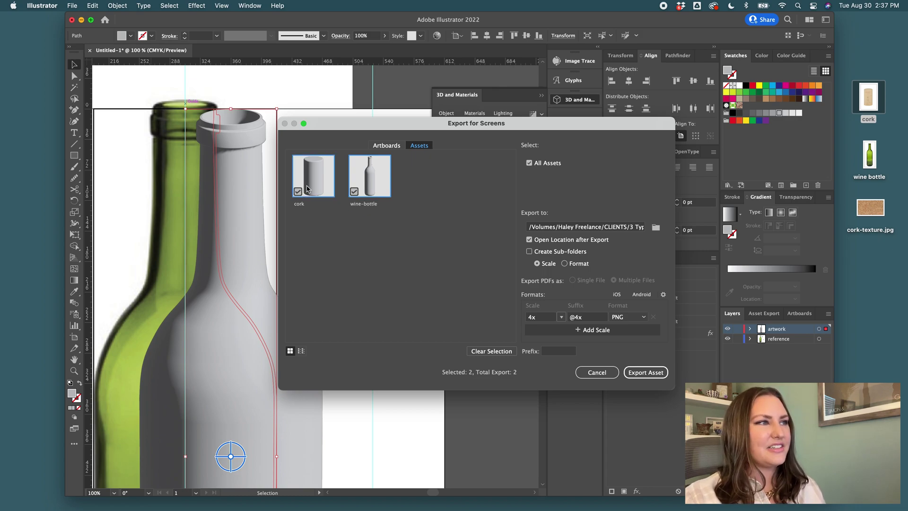
{"action": "left_click", "coordinate": [642, 316]}
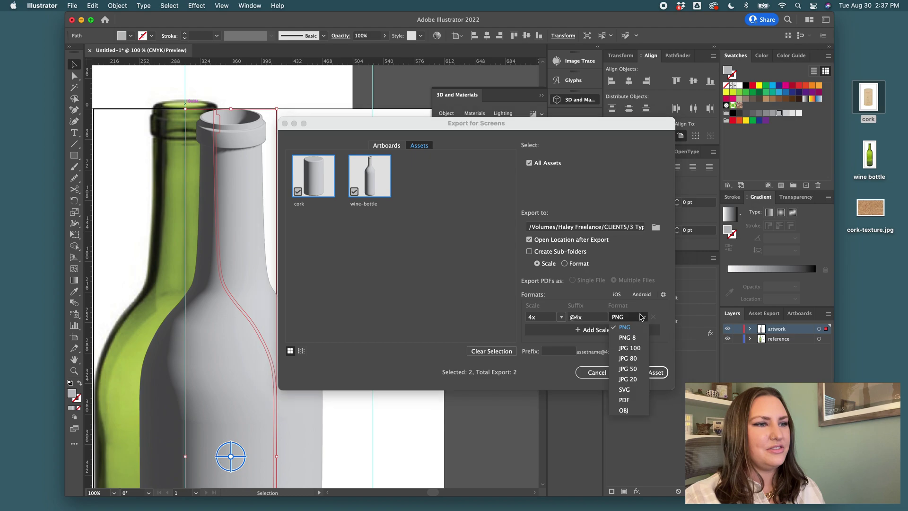
{"action": "left_click", "coordinate": [624, 410]}
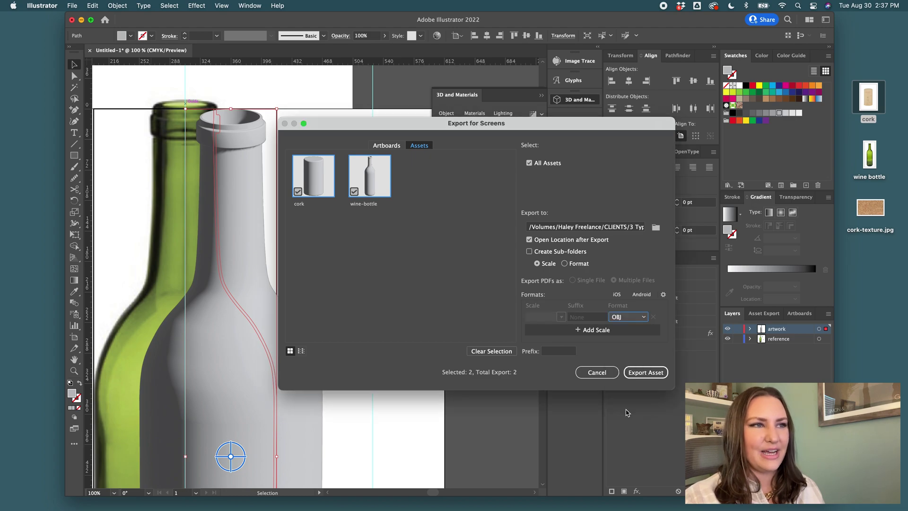
{"action": "left_click", "coordinate": [645, 372]}
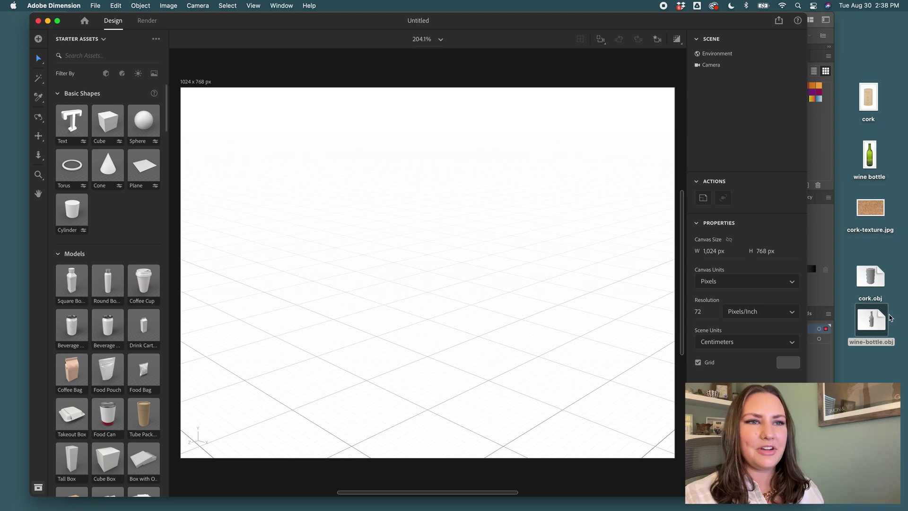
- Import wine-bottle.obj, frame it, drop it onto the ground plane at Y 0 cm, and pan it fully into view
{"action": "left_click_drag", "start_coordinate": [877, 320], "coordinate": [435, 372]}
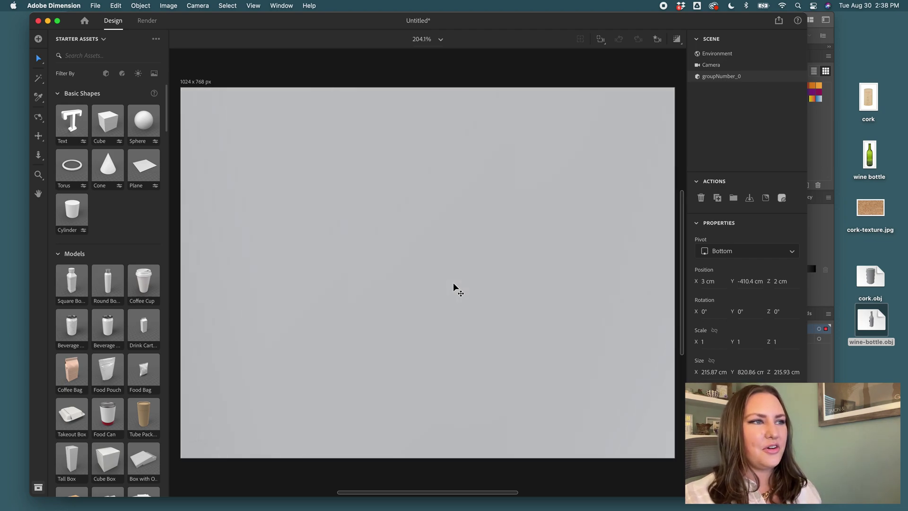
{"action": "key", "text": "f"}
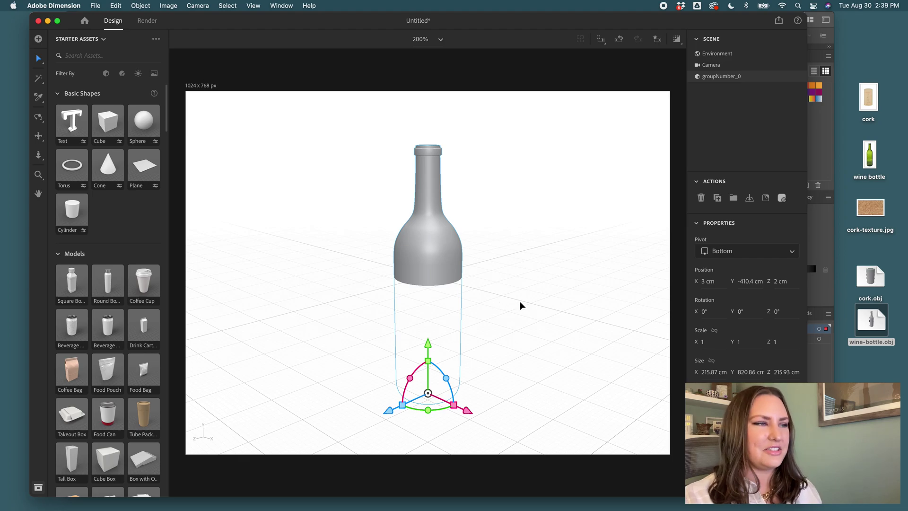
{"action": "left_click", "coordinate": [486, 260]}
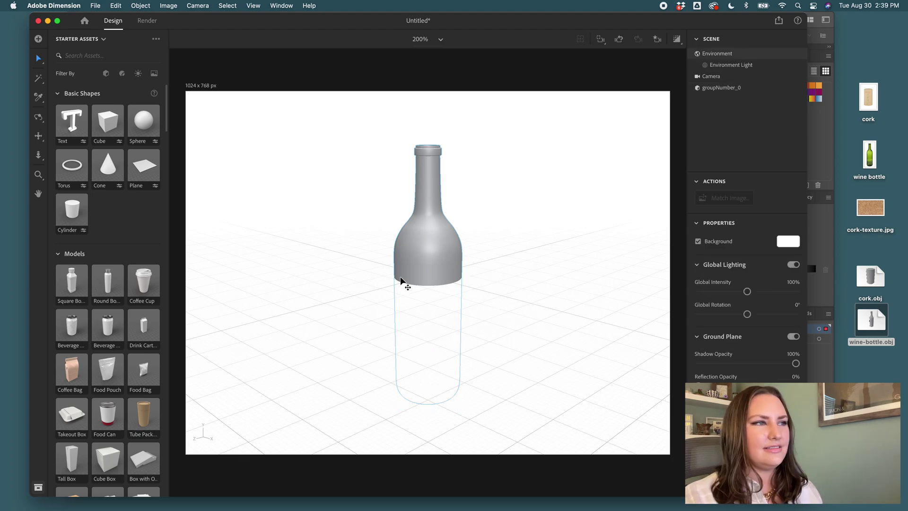
{"action": "left_click", "coordinate": [438, 262]}
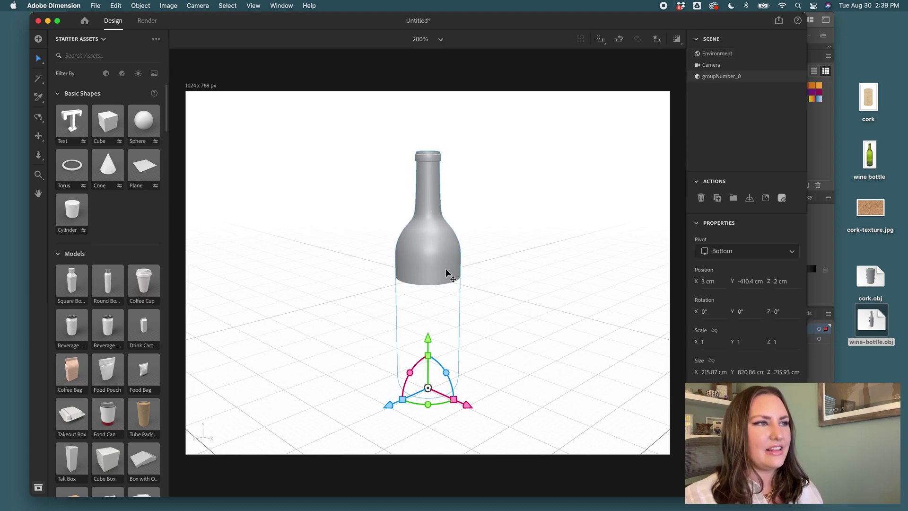
{"action": "left_click", "coordinate": [750, 200]}
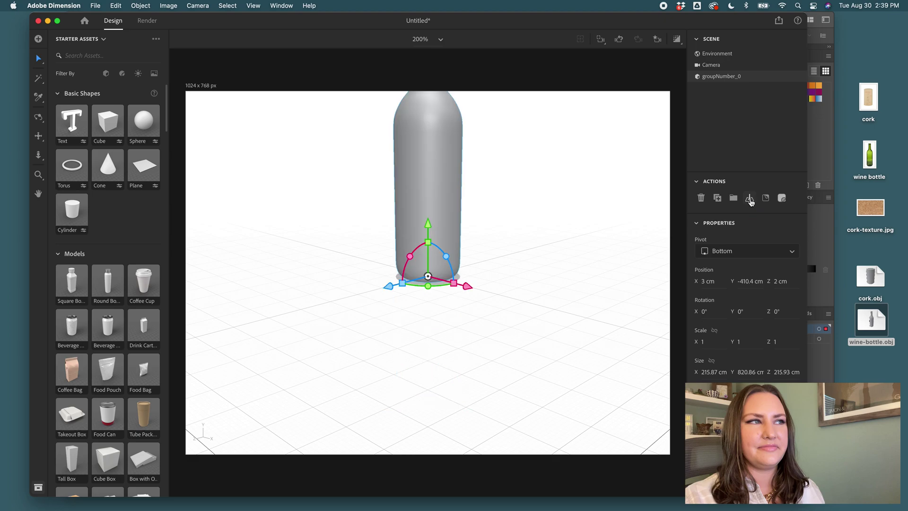
{"action": "left_click", "coordinate": [39, 136]}
{"action": "left_click_drag", "start_coordinate": [510, 217], "coordinate": [525, 272]}
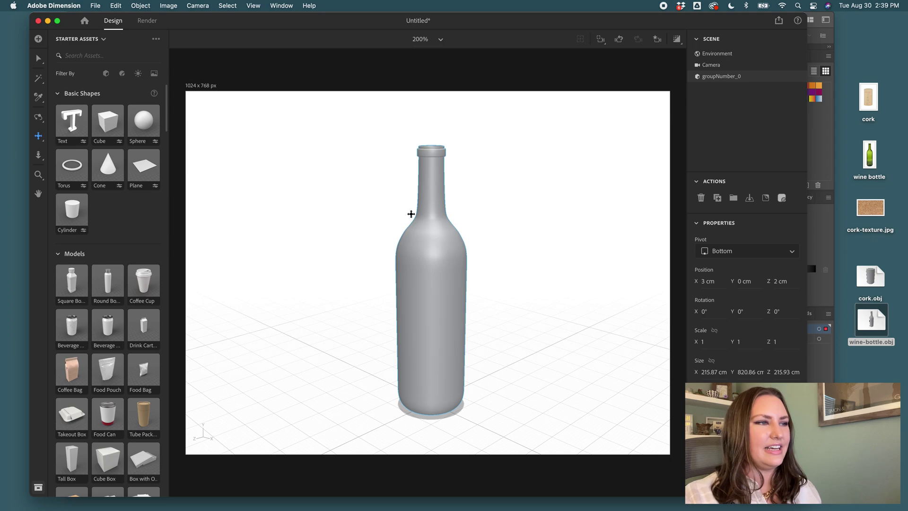
{"action": "left_click", "coordinate": [38, 58]}
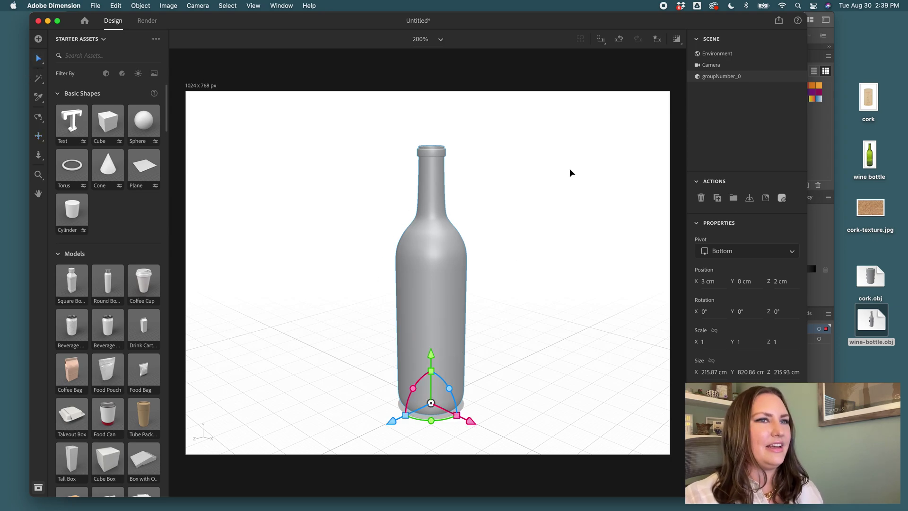
- Import cork.obj, raise it beside the bottle's neck, and apply the Starter Assets Glass material to the bottle
{"action": "left_click_drag", "start_coordinate": [872, 277], "coordinate": [519, 385]}
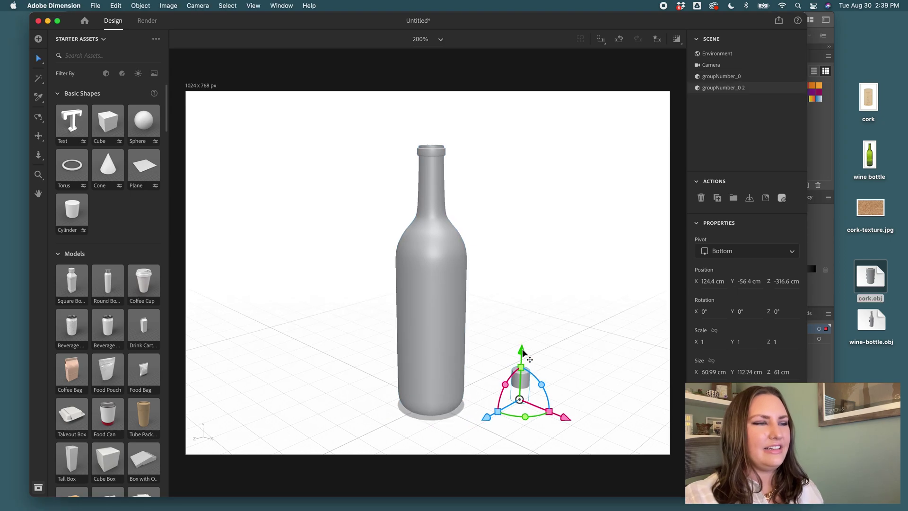
{"action": "left_click_drag", "start_coordinate": [522, 353], "coordinate": [536, 183]}
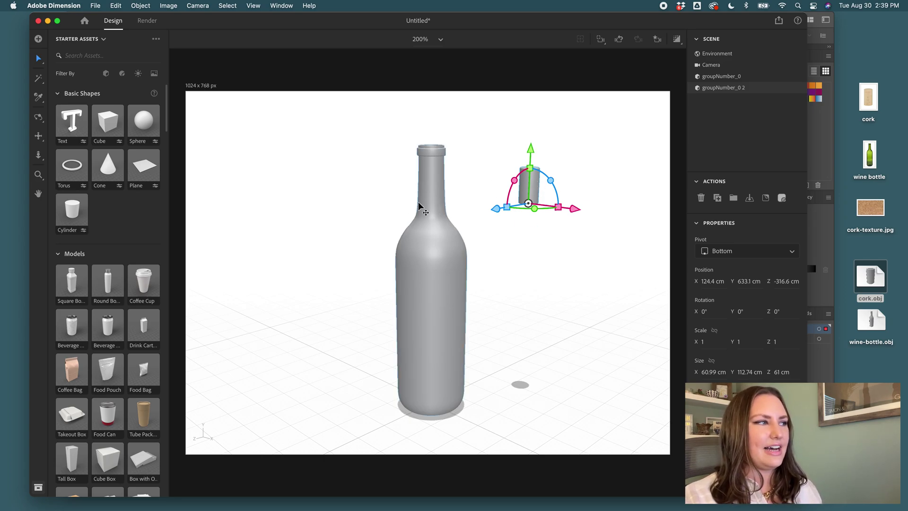
{"action": "scroll", "coordinate": [127, 214], "scroll_direction": "down", "scroll_amount": 20}
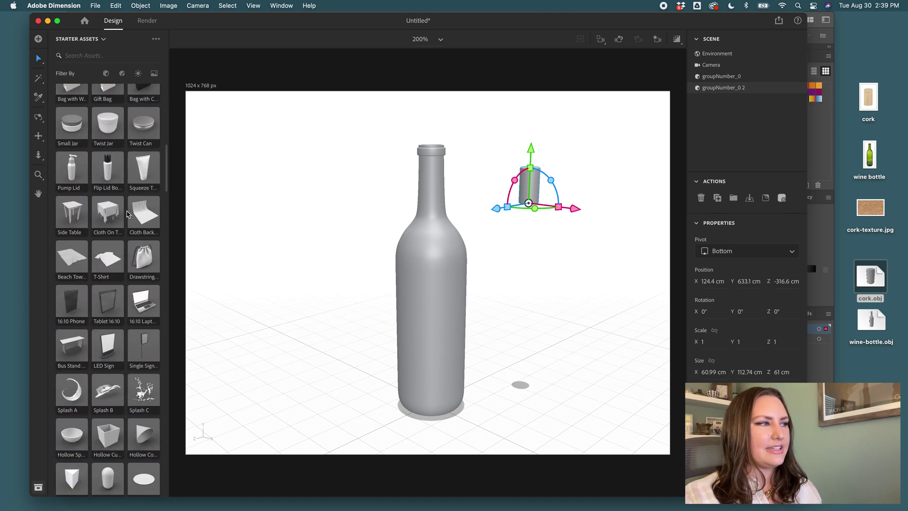
{"action": "scroll", "coordinate": [128, 213], "scroll_direction": "down", "scroll_amount": 10}
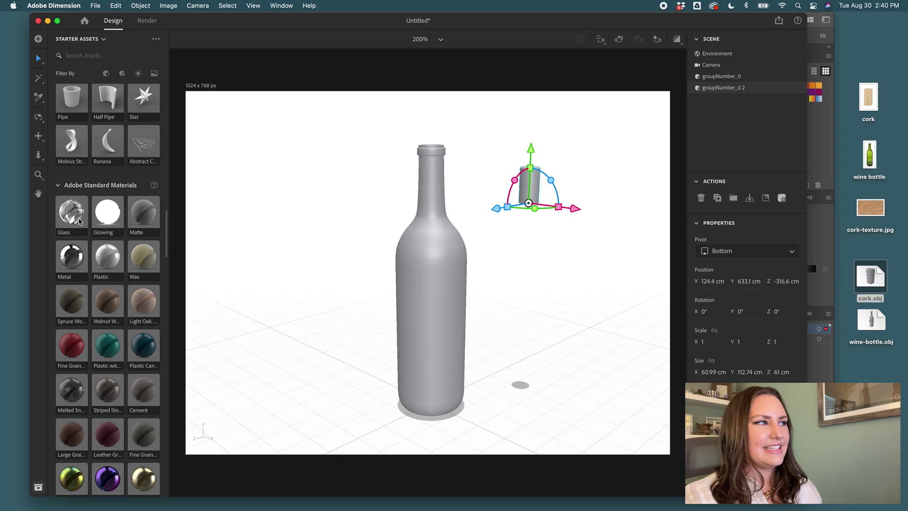
{"action": "left_click_drag", "start_coordinate": [73, 220], "coordinate": [424, 284]}
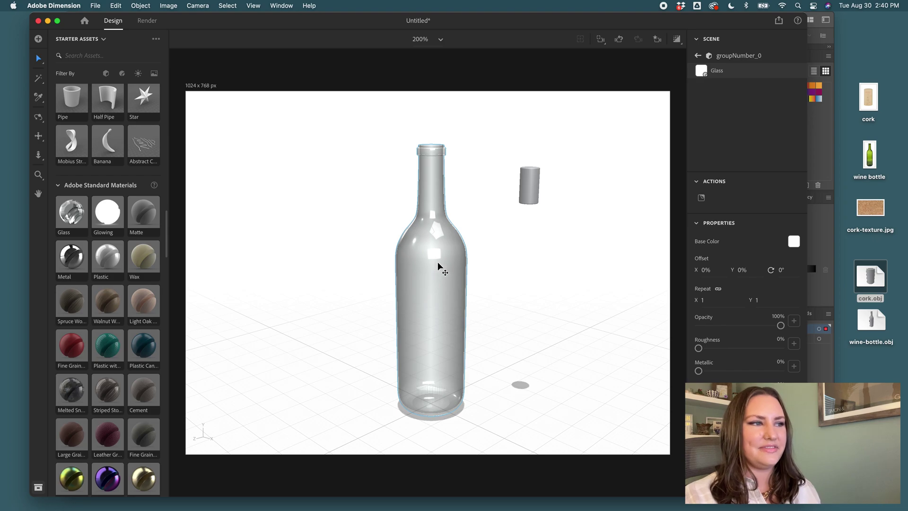
- Rename the bottle object groupNumber_0 to 'wine bottle' in the Scene panel
{"action": "left_click", "coordinate": [438, 262]}
{"action": "double_click", "coordinate": [725, 77]}
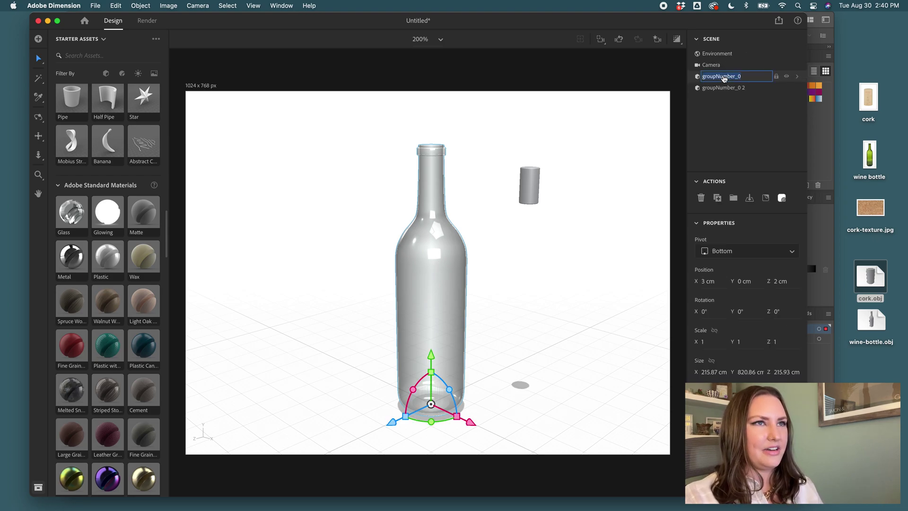
{"action": "type", "text": "wine bottle"}
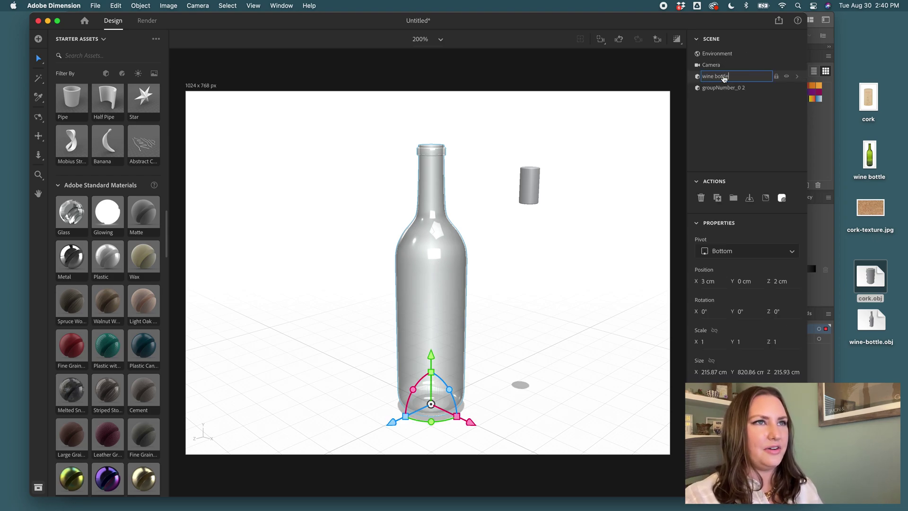
{"action": "key", "text": "Return"}
- Rename the cork object to 'cork' and show the wine bottle's Glass material settings
{"action": "double_click", "coordinate": [719, 89]}
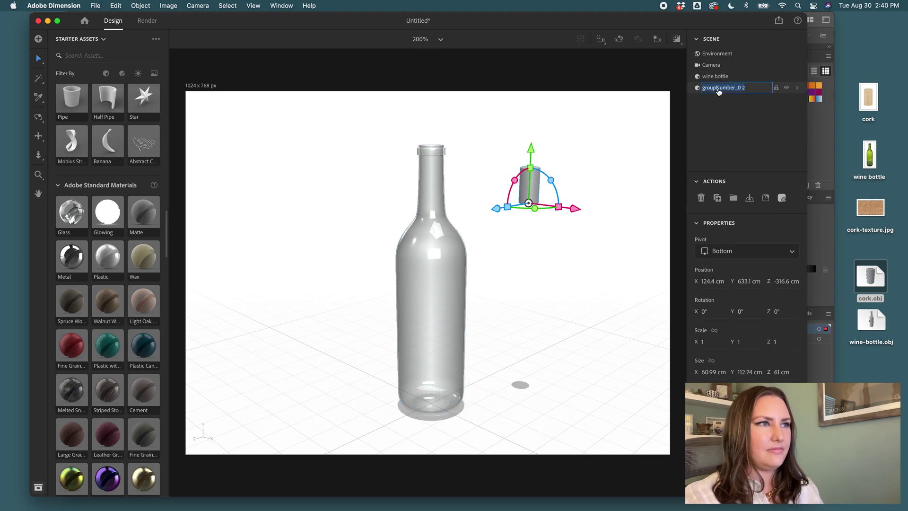
{"action": "type", "text": "cork"}
{"action": "key", "text": "Return"}
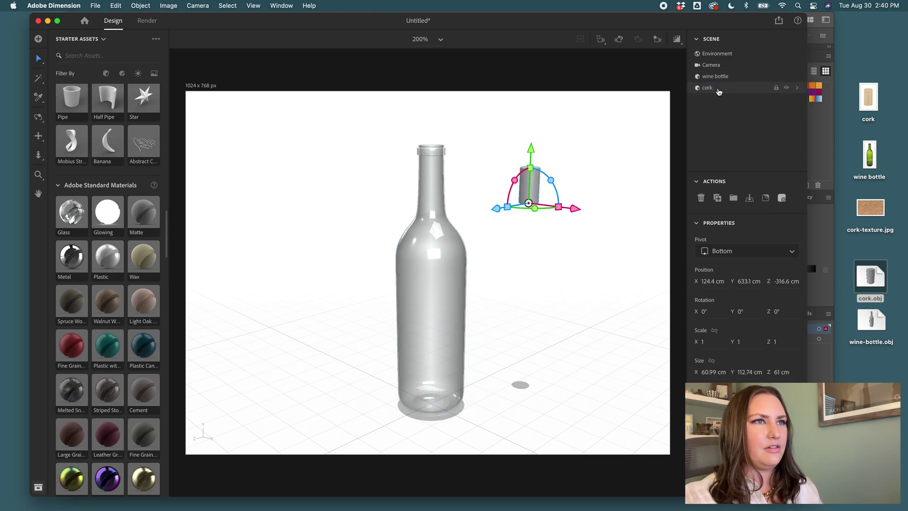
{"action": "left_click", "coordinate": [715, 77]}
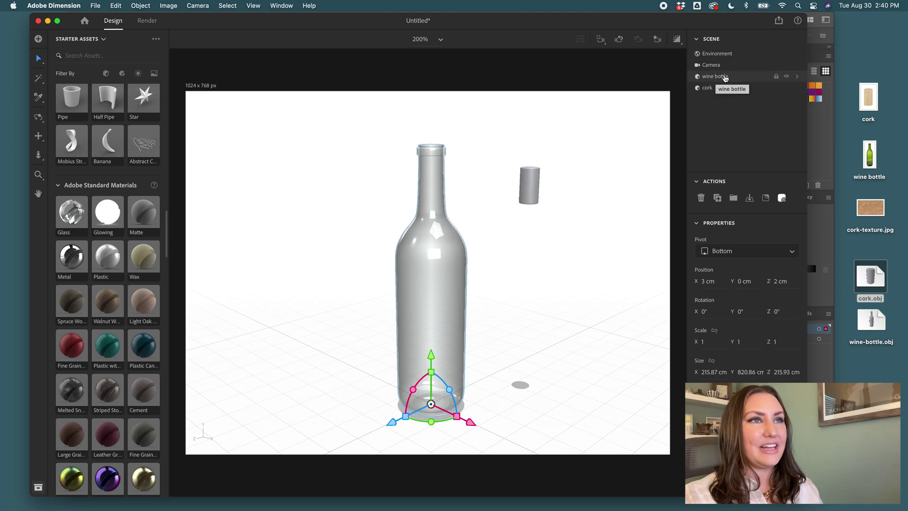
{"action": "left_click", "coordinate": [797, 77]}
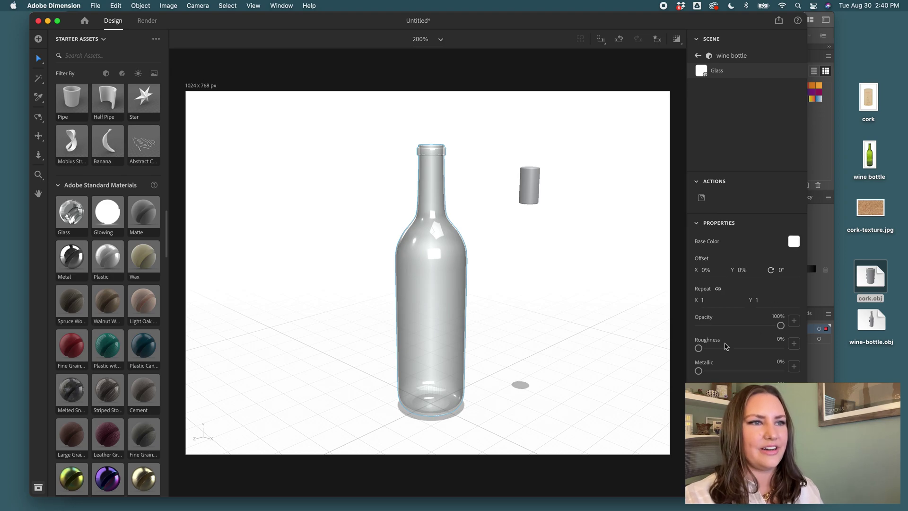
- In Illustrator, hide the revolved bottle path and zoom out to the whole artboard
{"action": "left_click", "coordinate": [819, 375]}
{"action": "scroll", "coordinate": [276, 282], "scroll_direction": "left", "scroll_amount": 5}
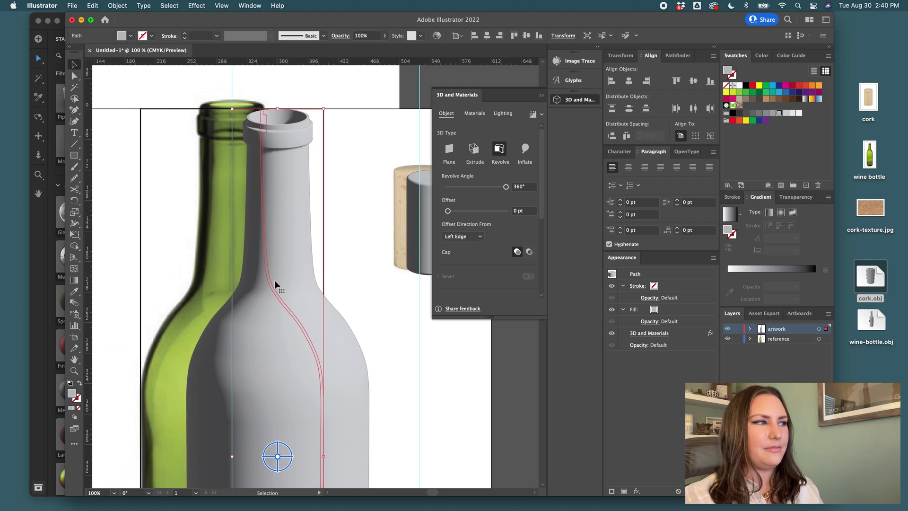
{"action": "key", "text": "super+3"}
{"action": "key", "text": "super+minus"}
{"action": "scroll", "coordinate": [412, 296], "scroll_direction": "up", "scroll_amount": 3}
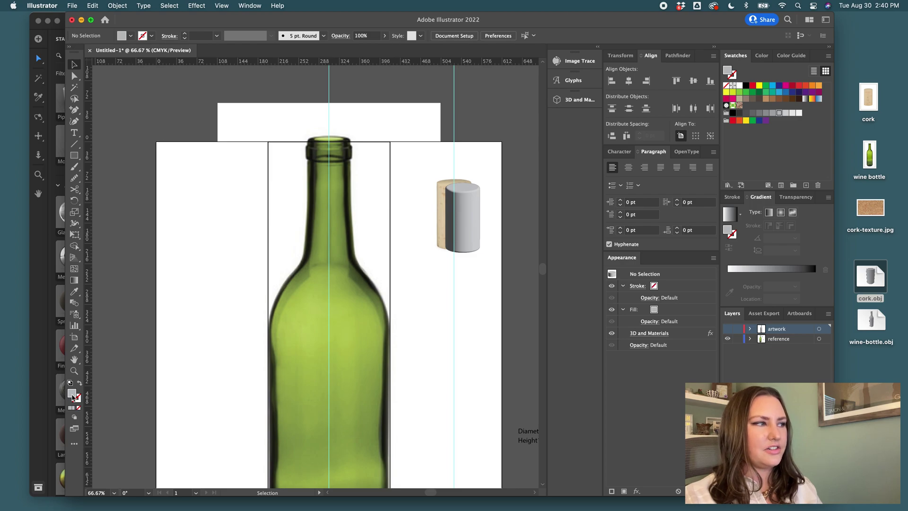
- Eyedrop the bottle photo's green as the fill and confirm its hex value 8FA34D
{"action": "key", "text": "i"}
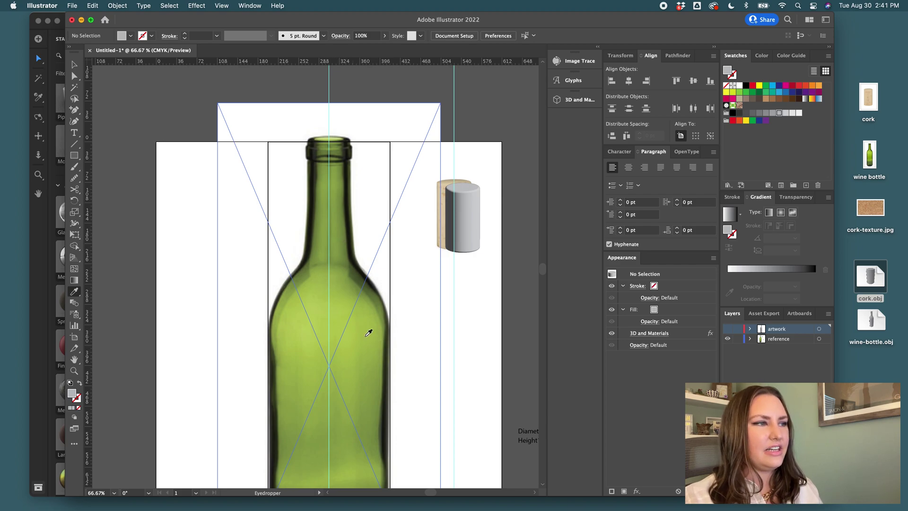
{"action": "left_click", "coordinate": [373, 390]}
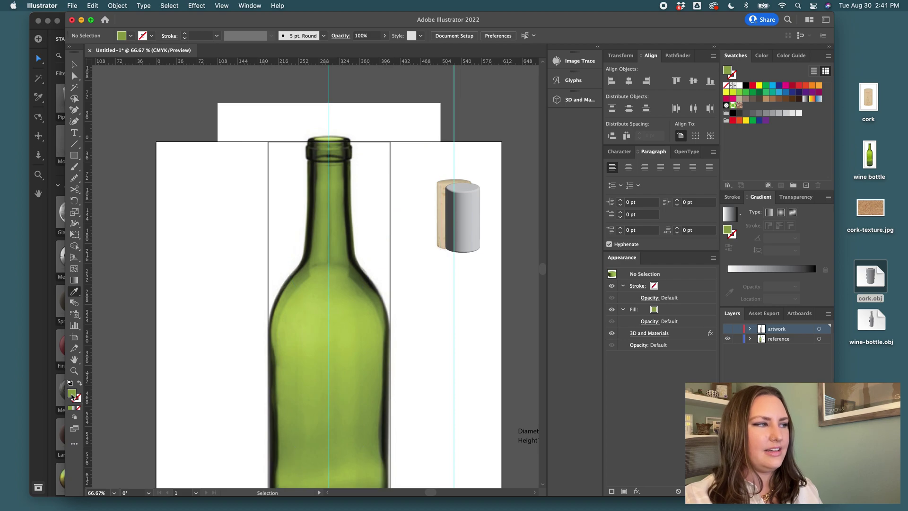
{"action": "double_click", "coordinate": [71, 393]}
{"action": "key", "text": "super+c"}
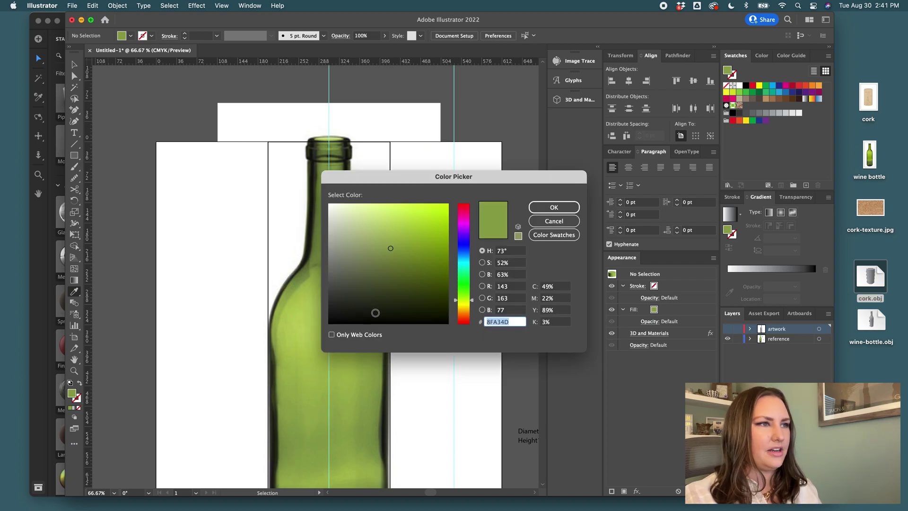
{"action": "left_click", "coordinate": [554, 207]}
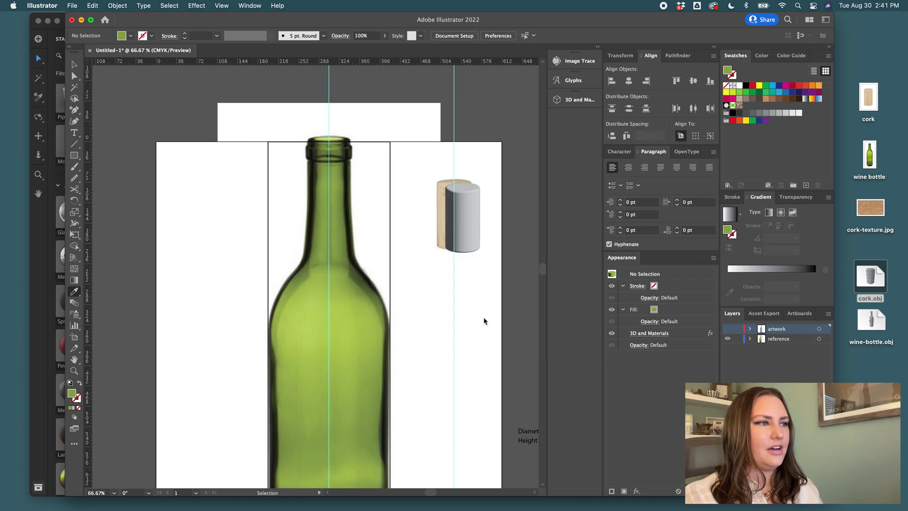
- Back in Dimension, set the Glass Base Color hex to 8FA34D
{"action": "key", "text": "ctrl+Up"}
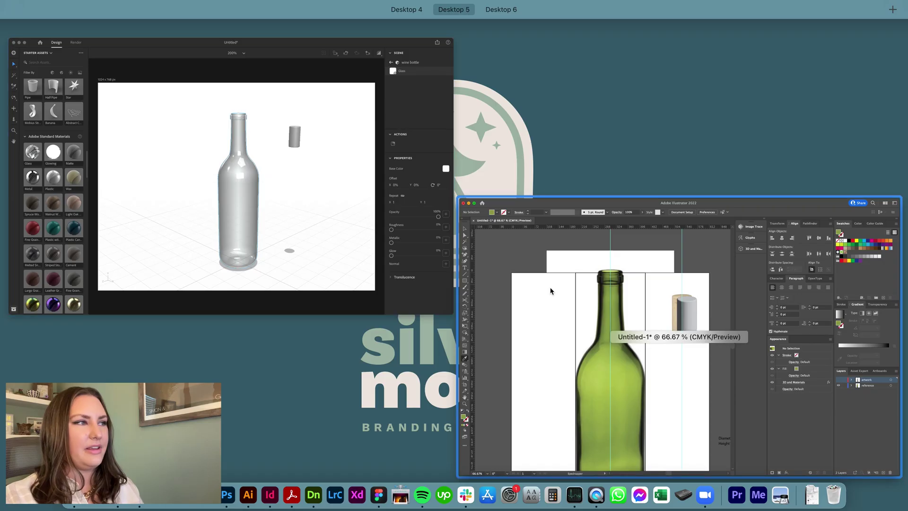
{"action": "left_click", "coordinate": [297, 186]}
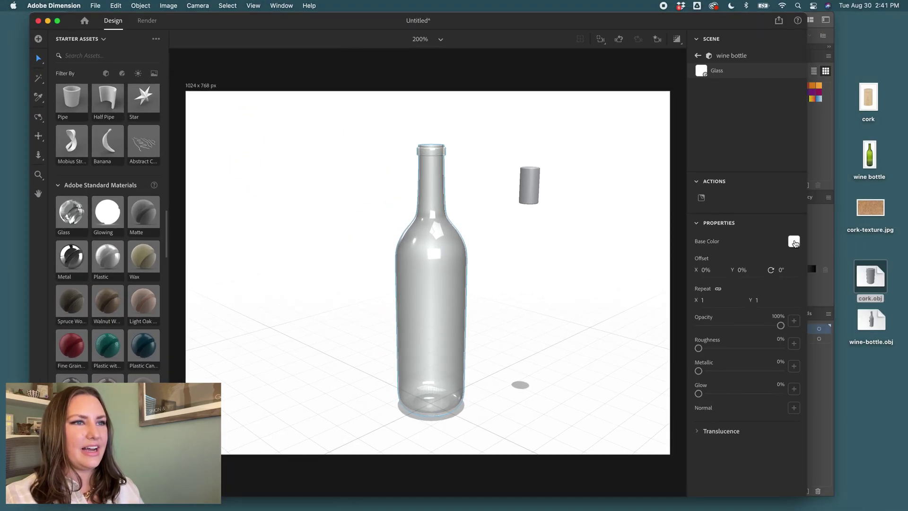
{"action": "left_click", "coordinate": [794, 245]}
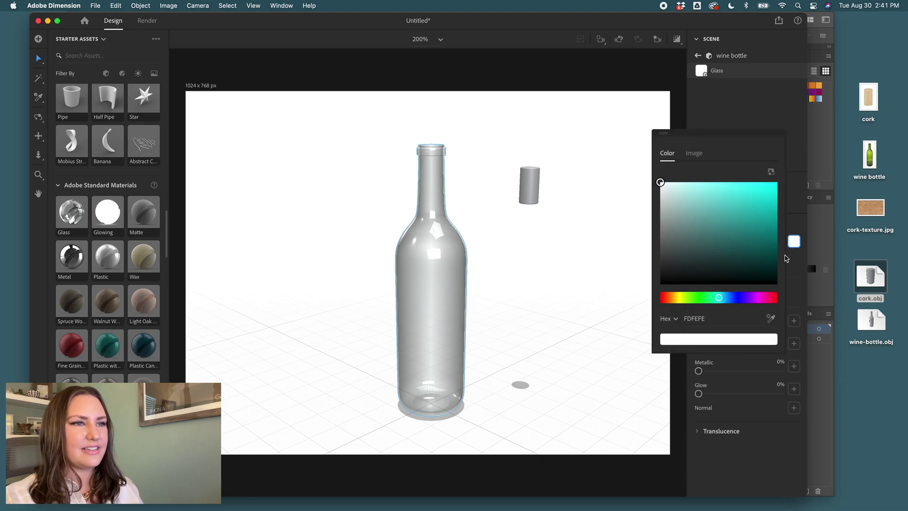
{"action": "left_click", "coordinate": [708, 318]}
{"action": "double_click", "coordinate": [707, 317]}
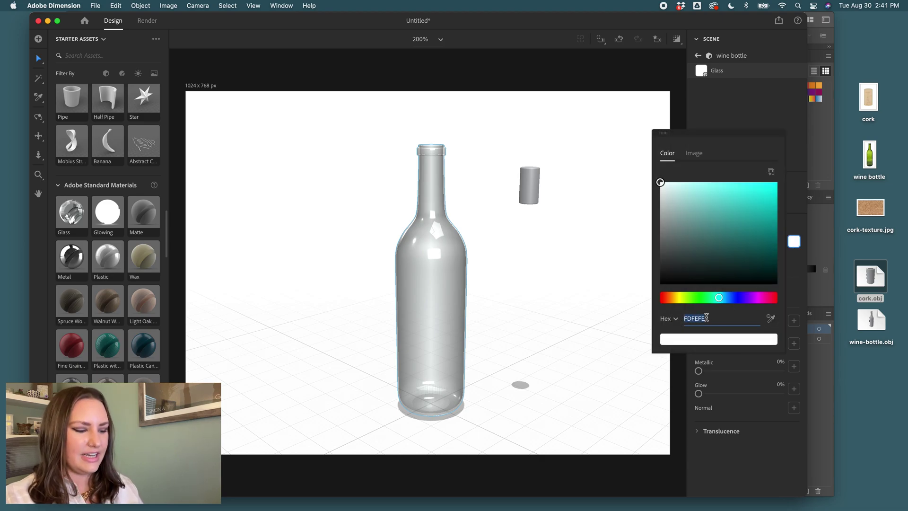
{"action": "key", "text": "super+v"}
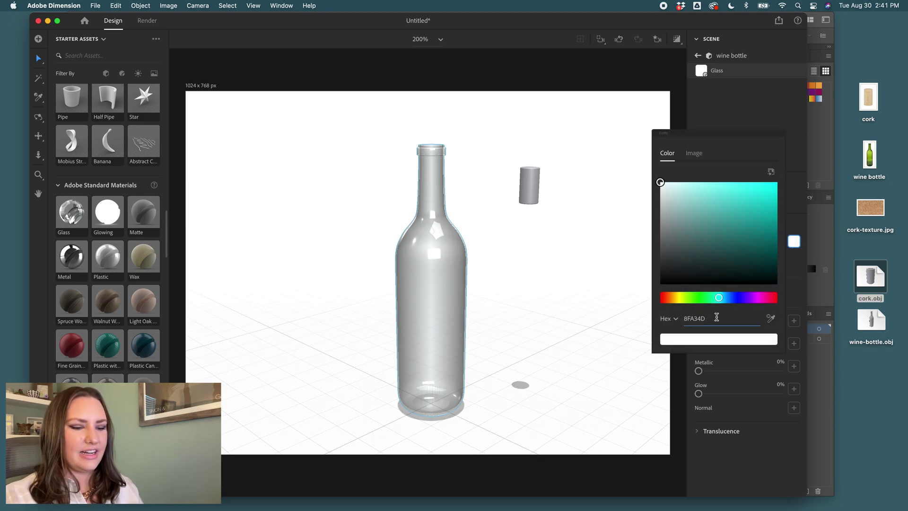
{"action": "key", "text": "Return"}
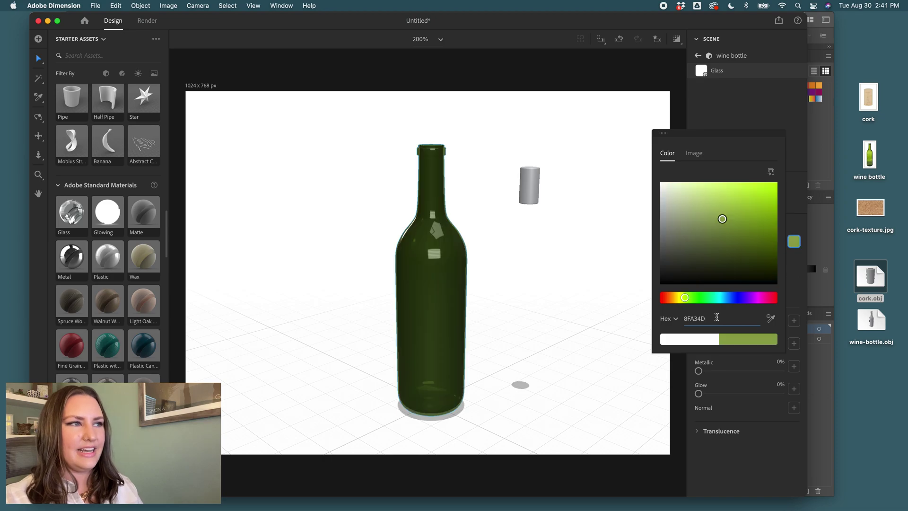
{"action": "left_click", "coordinate": [794, 242]}
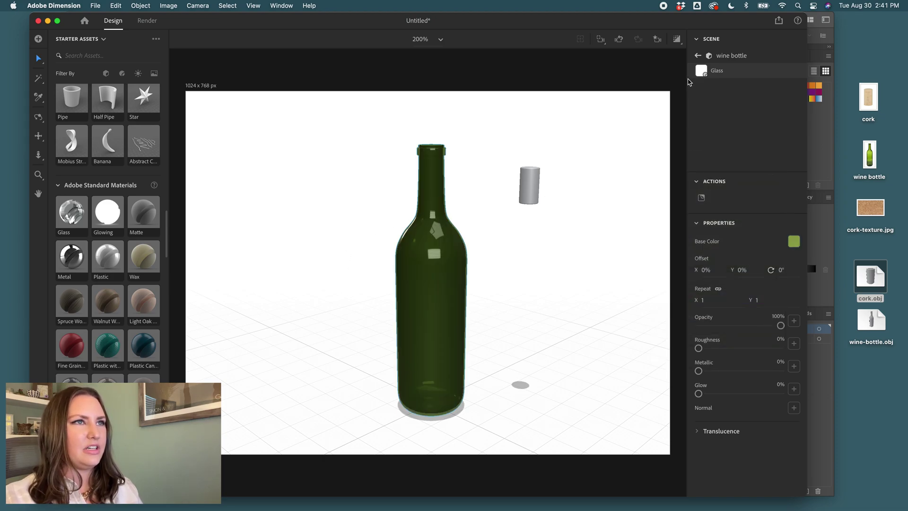
- Turn on render preview, lower Translucence to 95% and set Index of Refraction to 2.11
{"action": "left_click", "coordinate": [678, 40]}
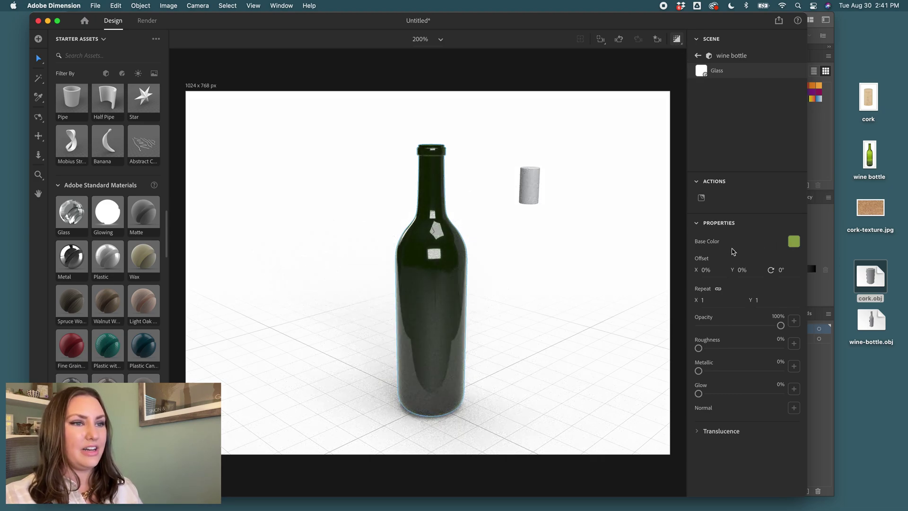
{"action": "left_click", "coordinate": [698, 432]}
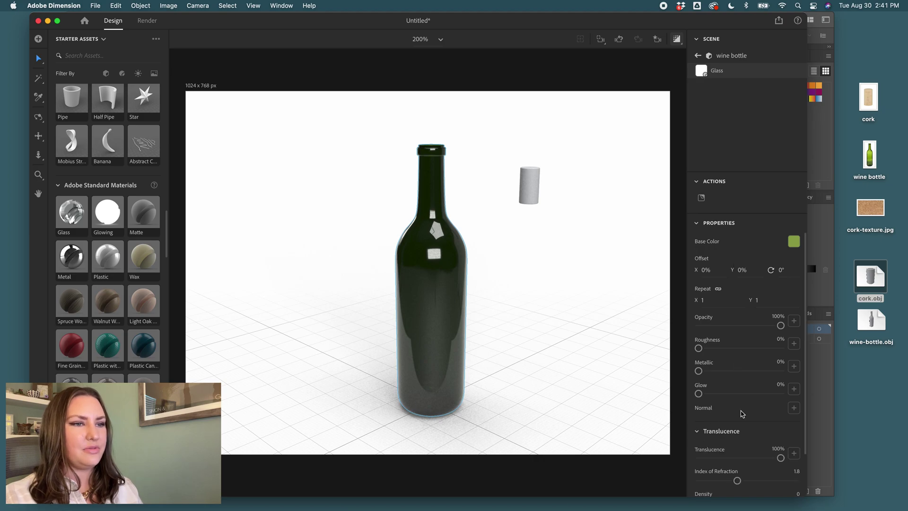
{"action": "scroll", "coordinate": [749, 419], "scroll_direction": "down", "scroll_amount": 3}
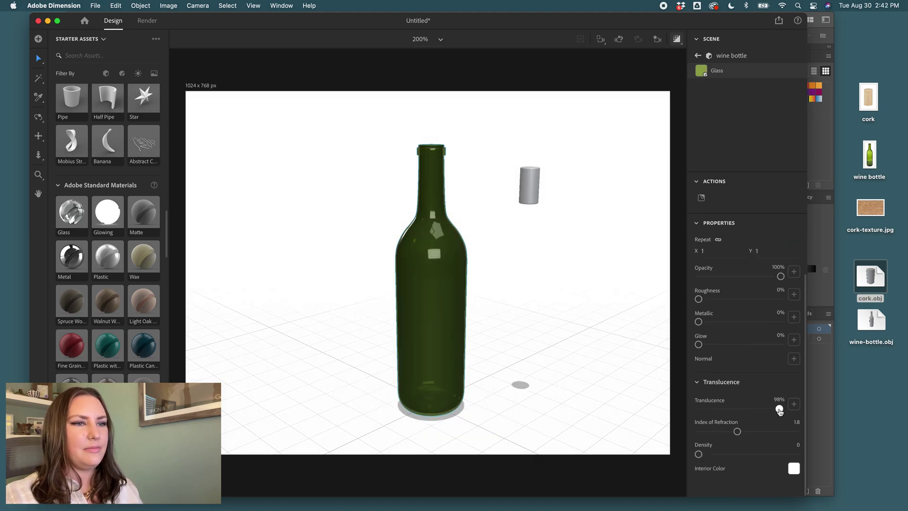
{"action": "left_click_drag", "start_coordinate": [781, 408], "coordinate": [776, 409]}
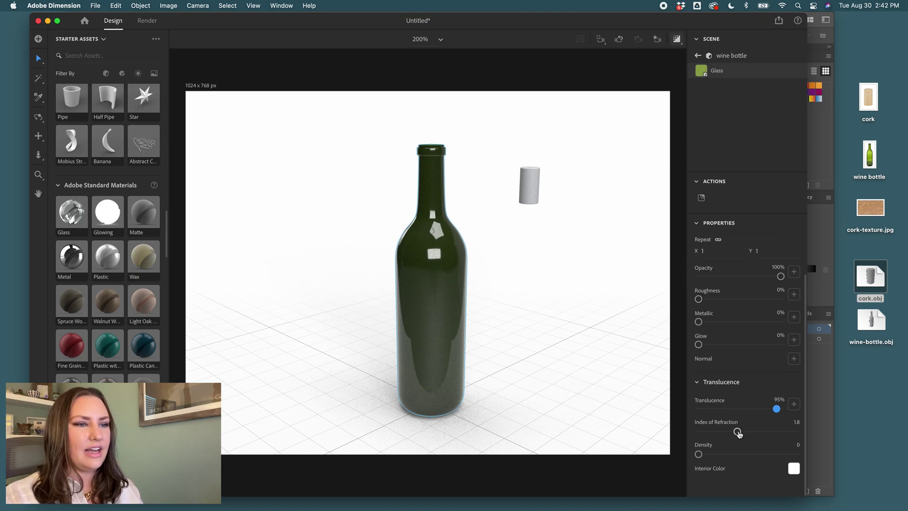
{"action": "left_click_drag", "start_coordinate": [738, 432], "coordinate": [753, 434]}
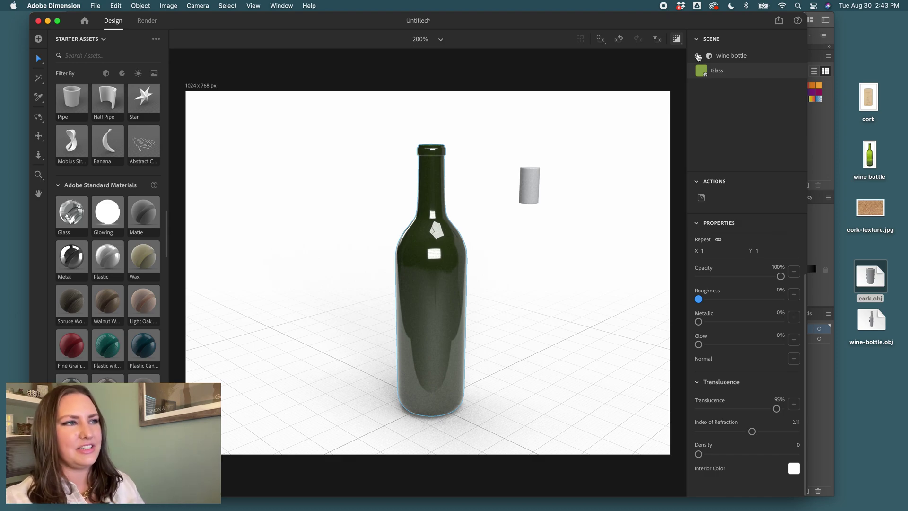
{"action": "left_click", "coordinate": [699, 57]}
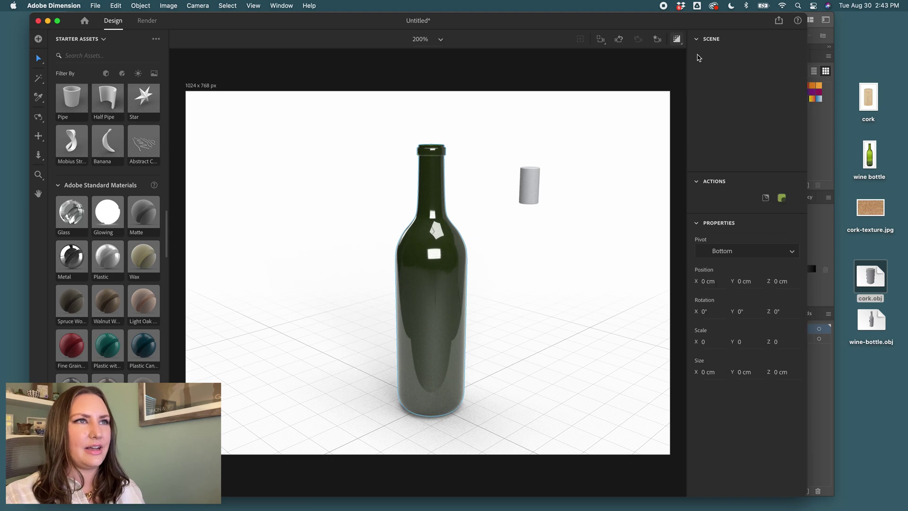